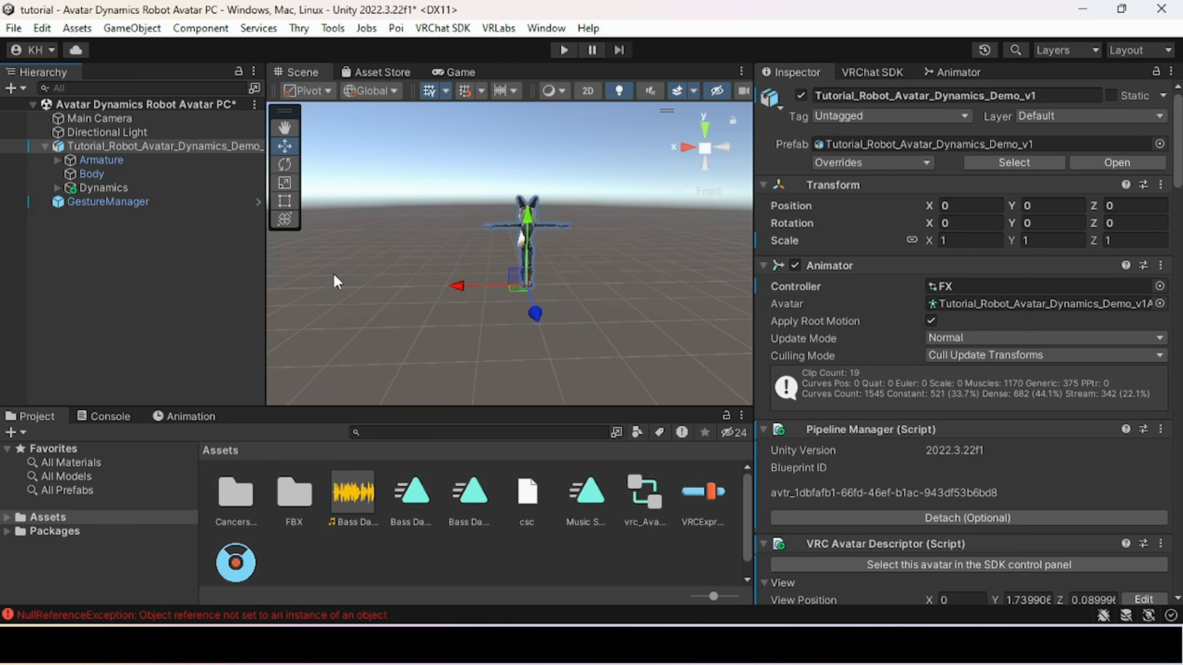
- Add a cube as a child of the Tutorial_Robot_Avatar_Dynamics_Demo_v1 avatar and remove its Mesh Filter component
right_click(155, 146)
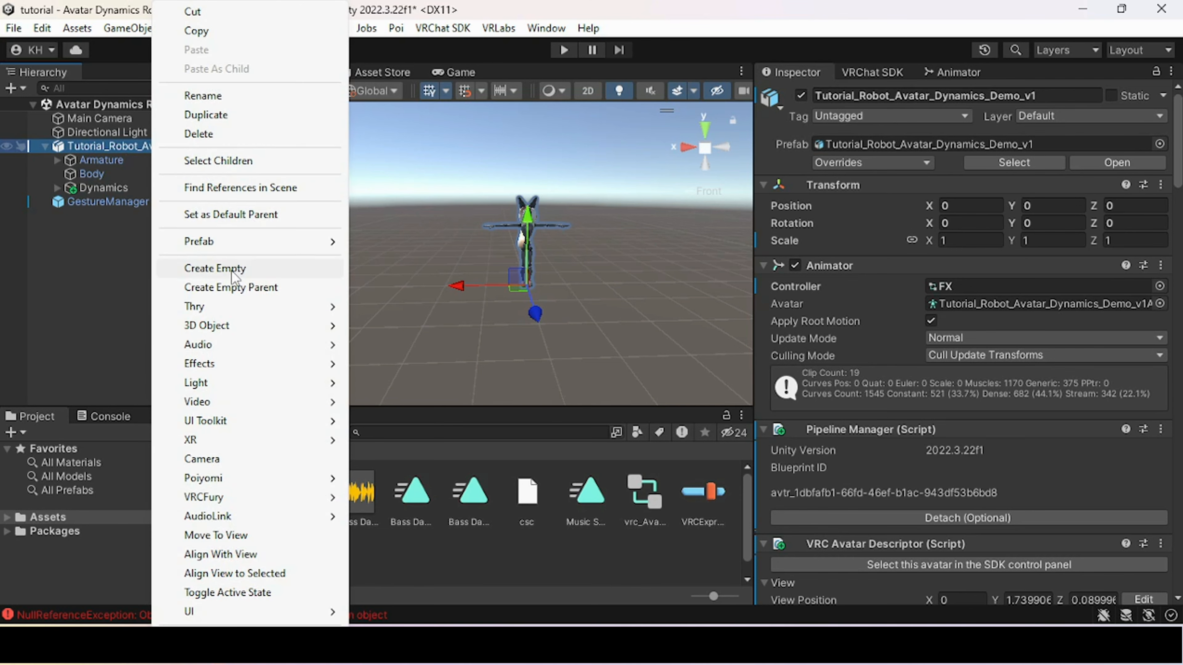
mouse_move(237, 327)
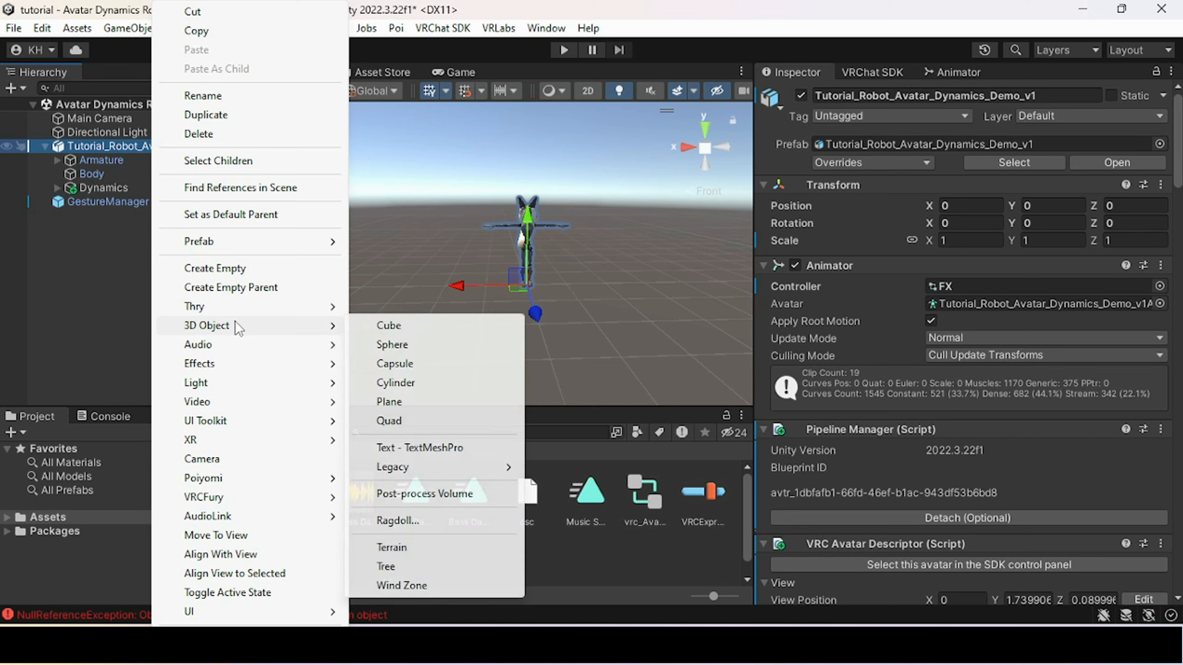
click(387, 326)
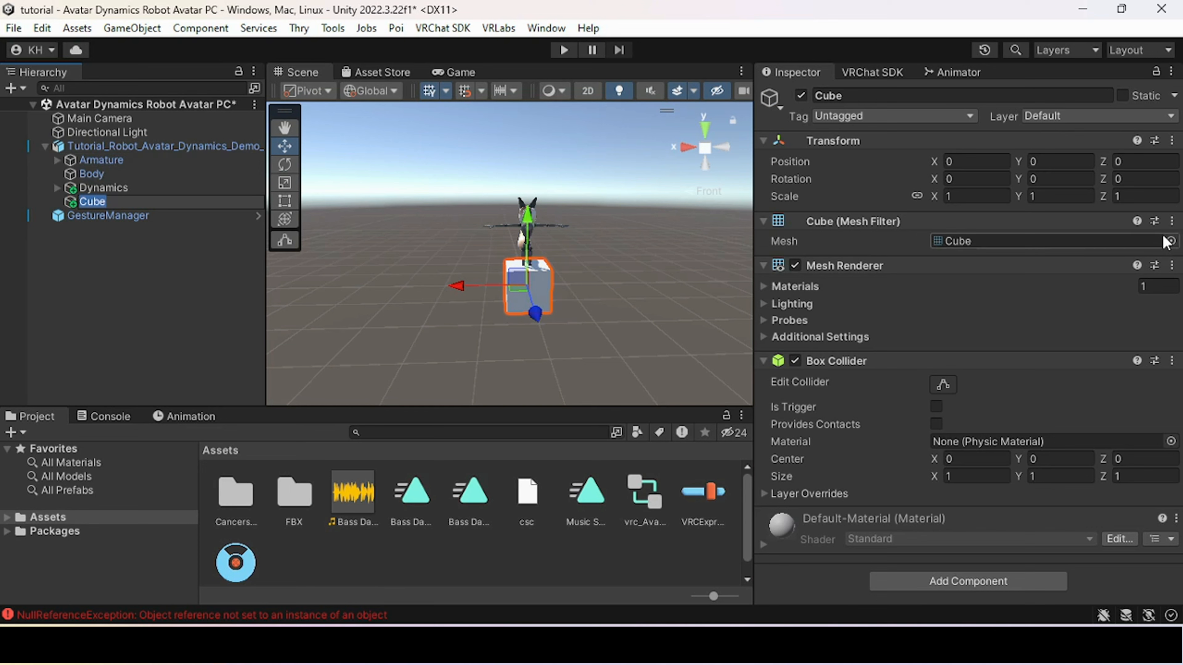
click(1172, 222)
click(1066, 264)
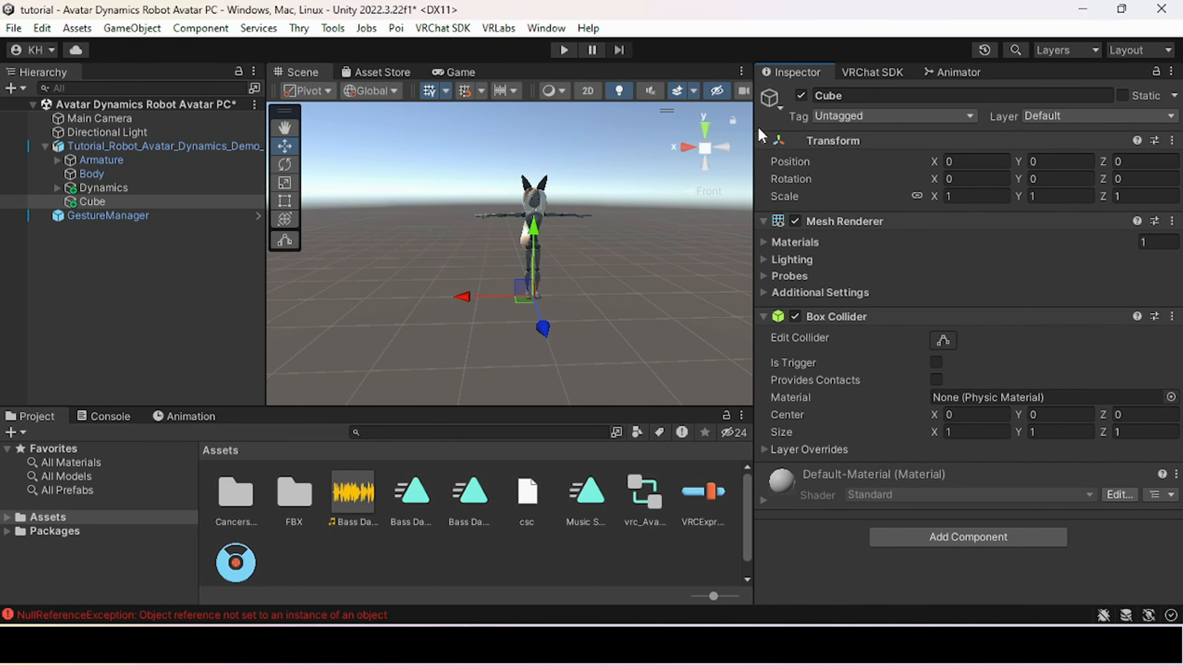
- Move the cube straight back behind the avatar to a Z position of -2
drag(754, 142, 849, 125)
click(836, 91)
right_drag(627, 249, 845, 266)
click(799, 154)
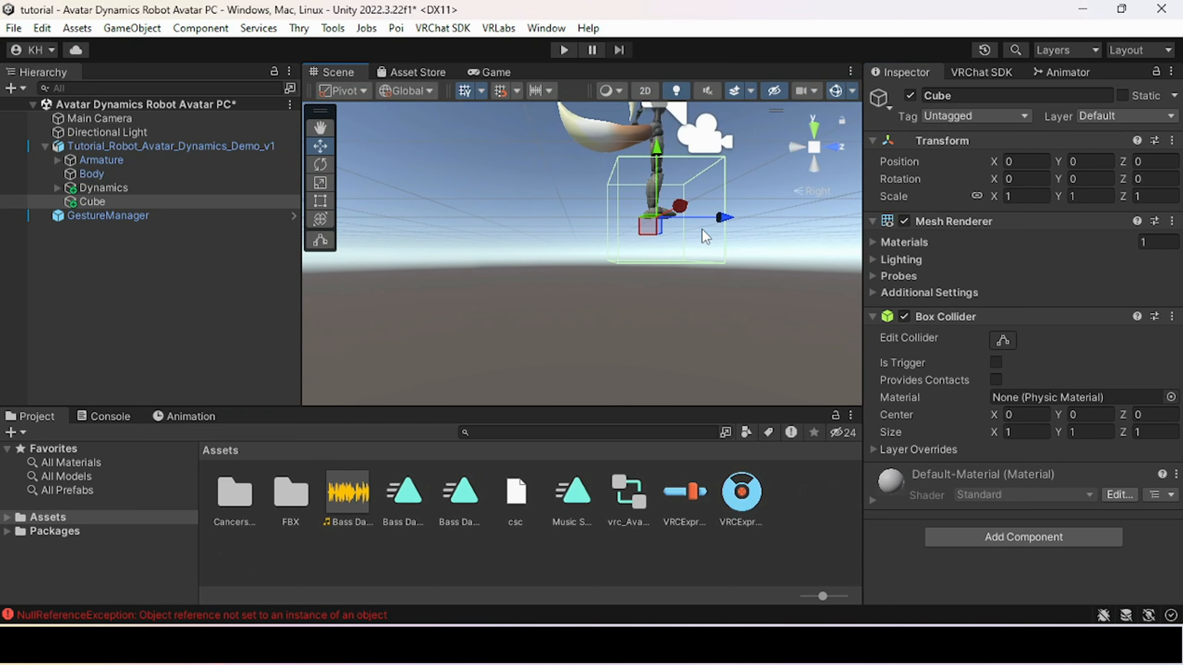
right_drag(702, 235, 653, 277)
middle_drag(676, 246, 675, 294)
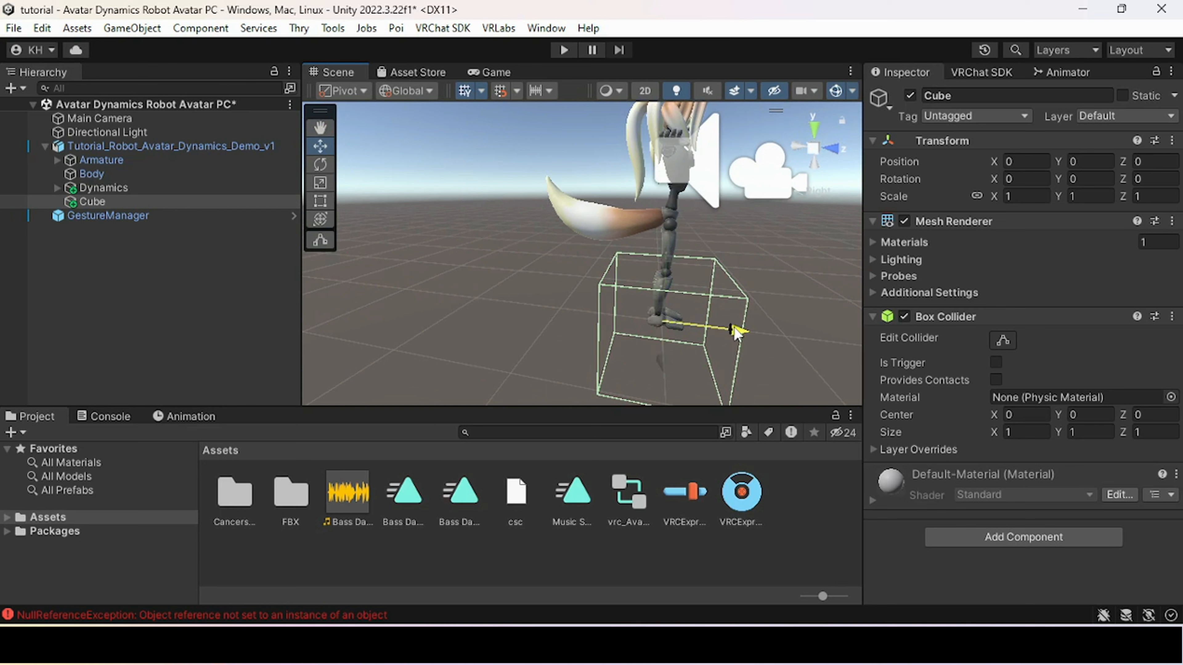
drag(735, 330, 544, 304)
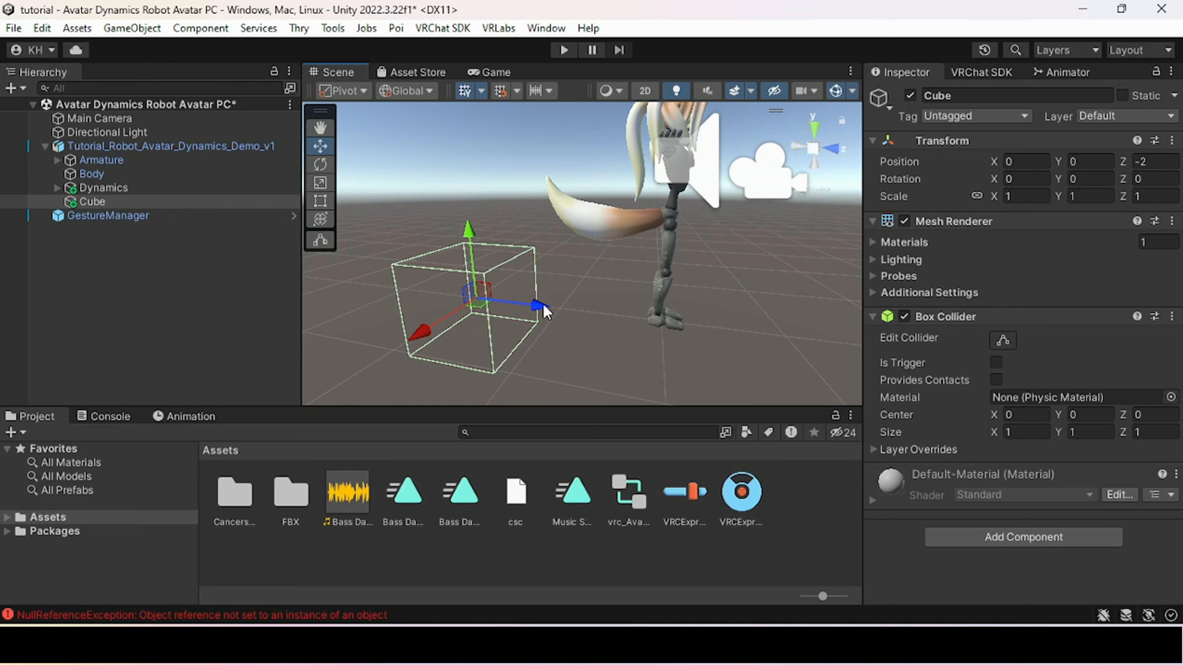
- Remove the Mesh Renderer component from the cube
right_drag(543, 304, 673, 266)
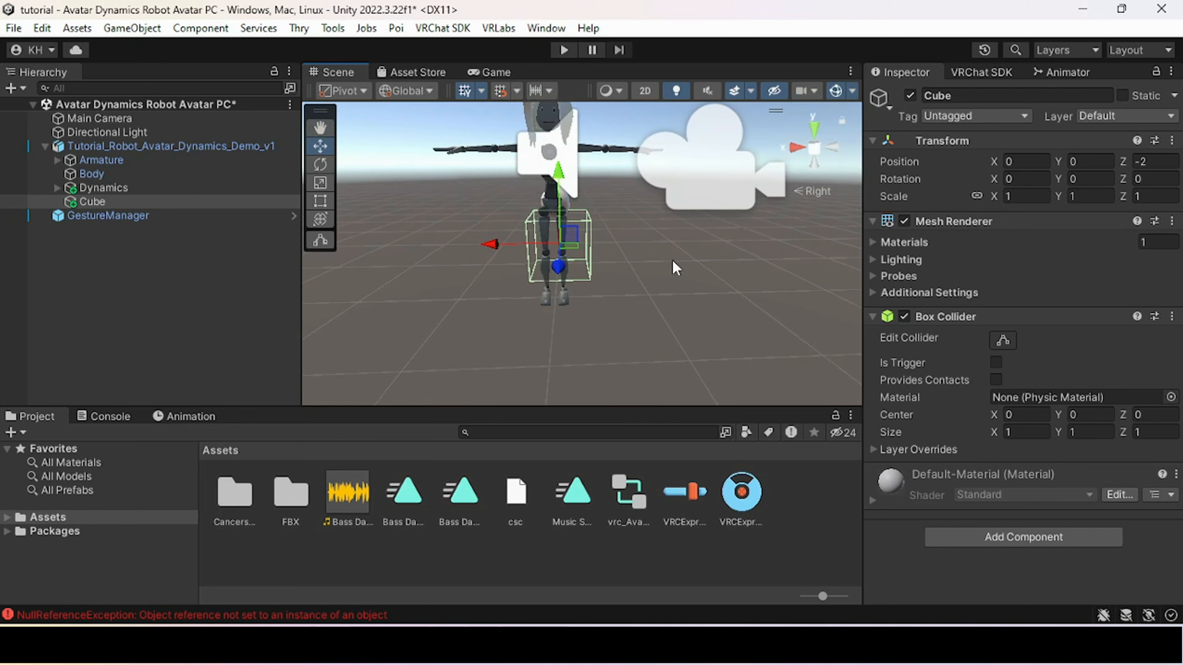
click(798, 147)
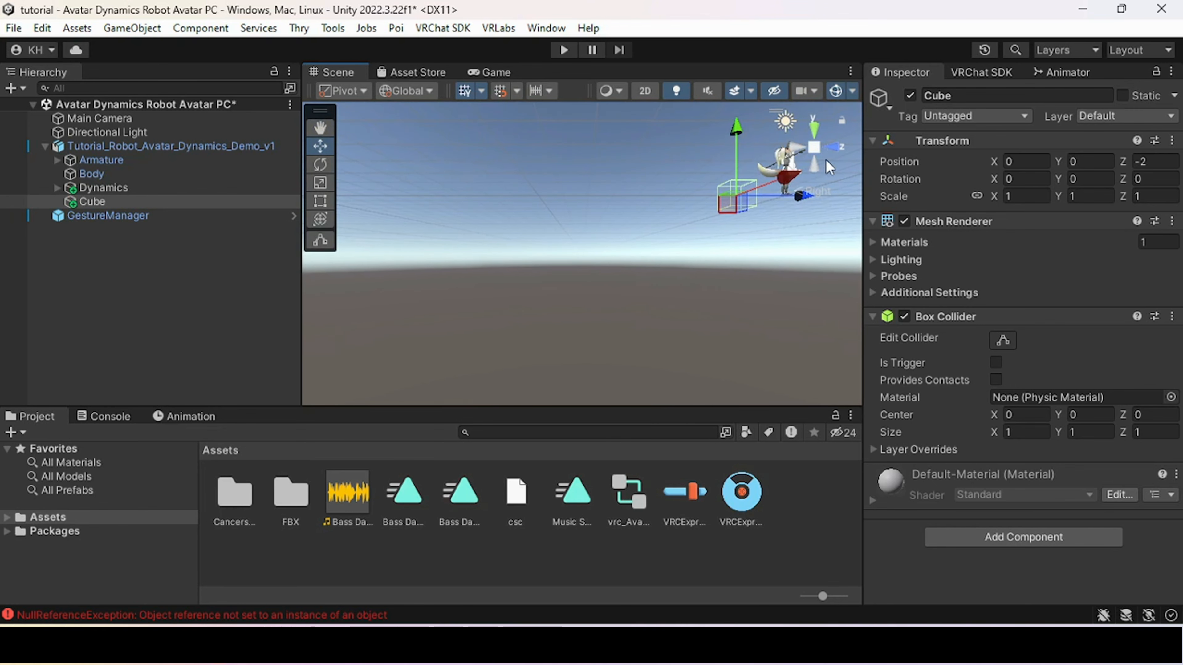
middle_drag(752, 249, 652, 298)
scroll(704, 272, up, 3)
right_drag(652, 298, 639, 328)
scroll(671, 298, up, 3)
middle_drag(698, 289, 614, 318)
scroll(616, 318, up, 1)
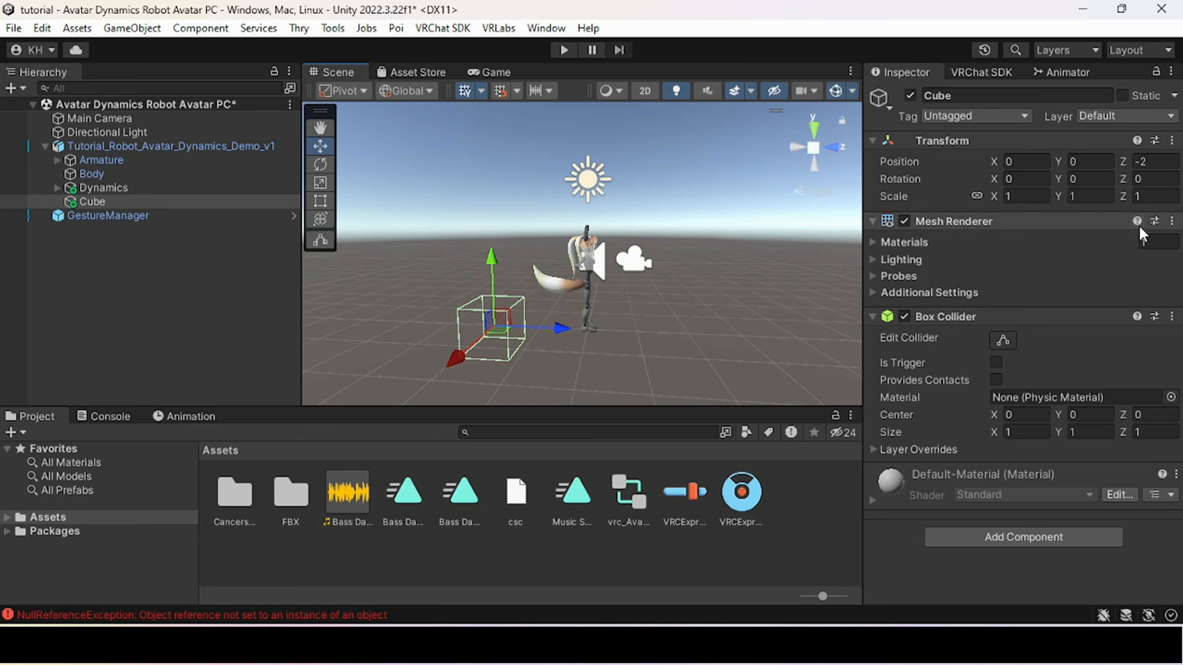
click(1172, 221)
click(1071, 264)
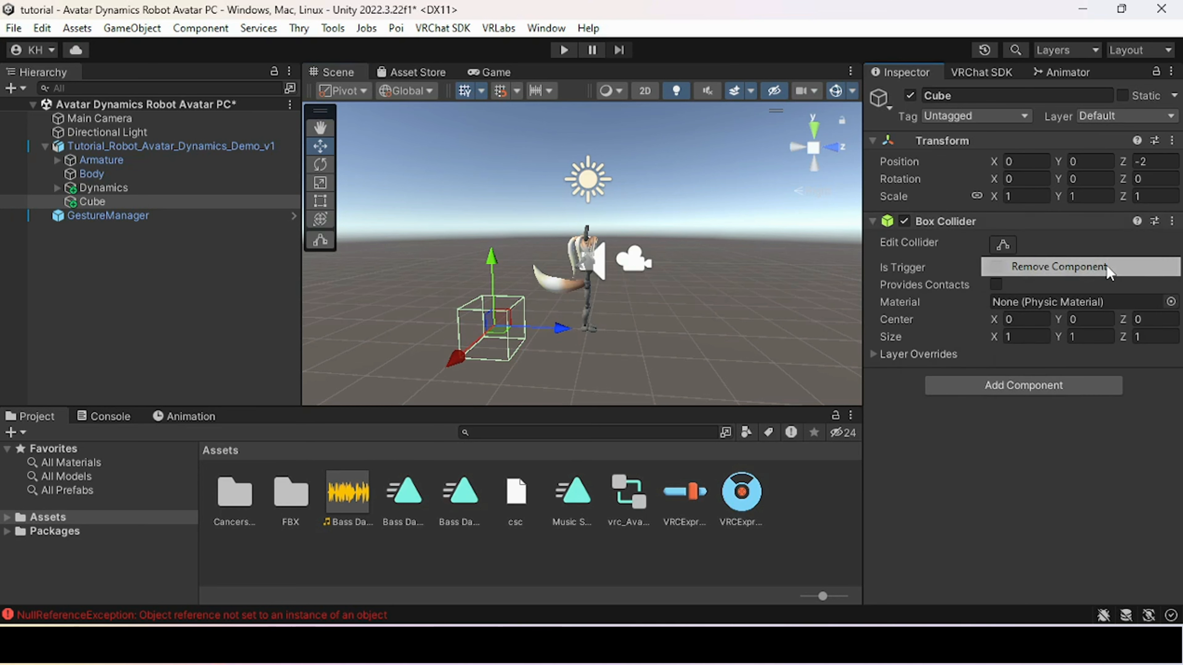
- Add a Rotation Constraint component to the cube
click(960, 389)
text(fur)
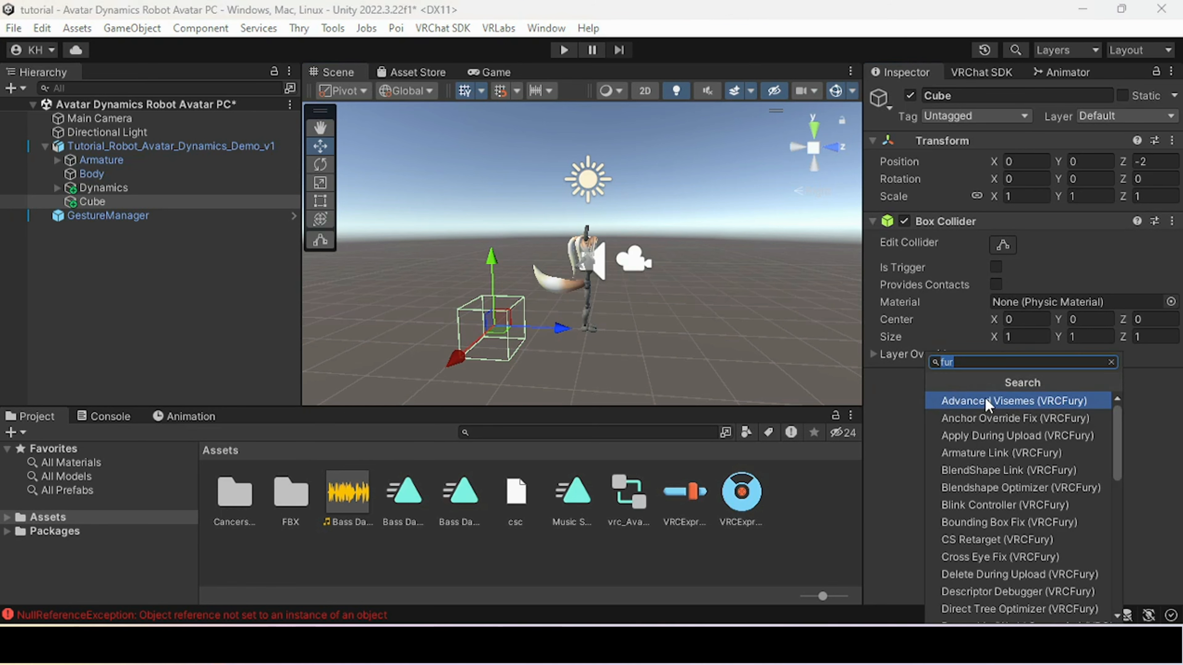
text(rot)
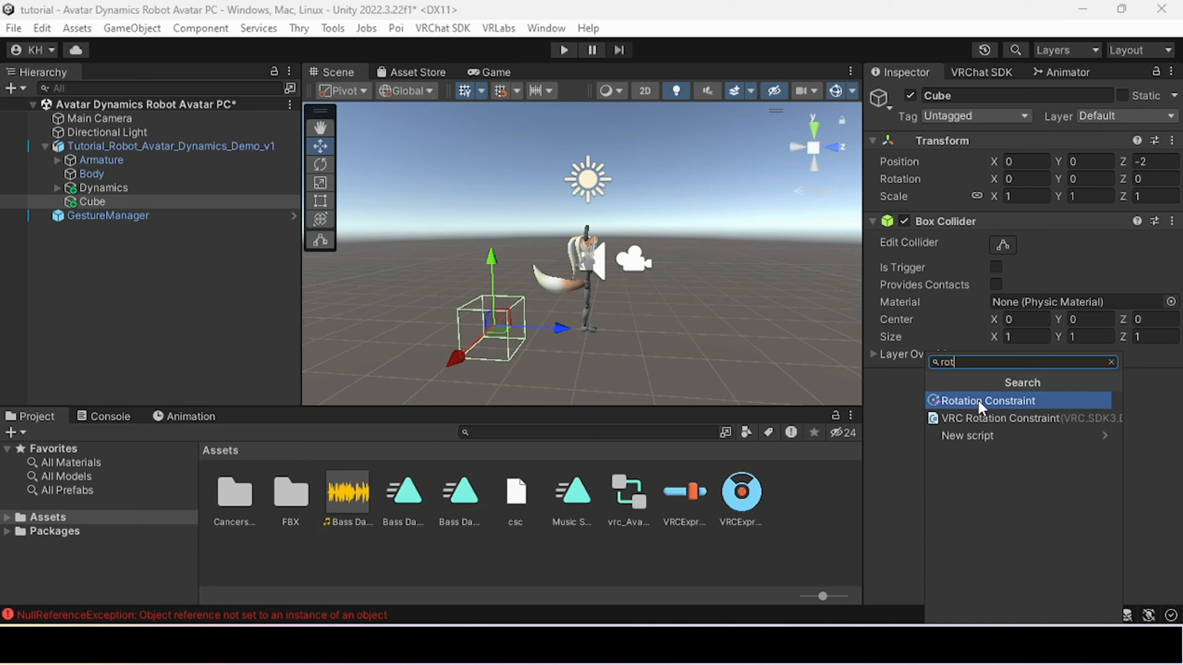
click(979, 400)
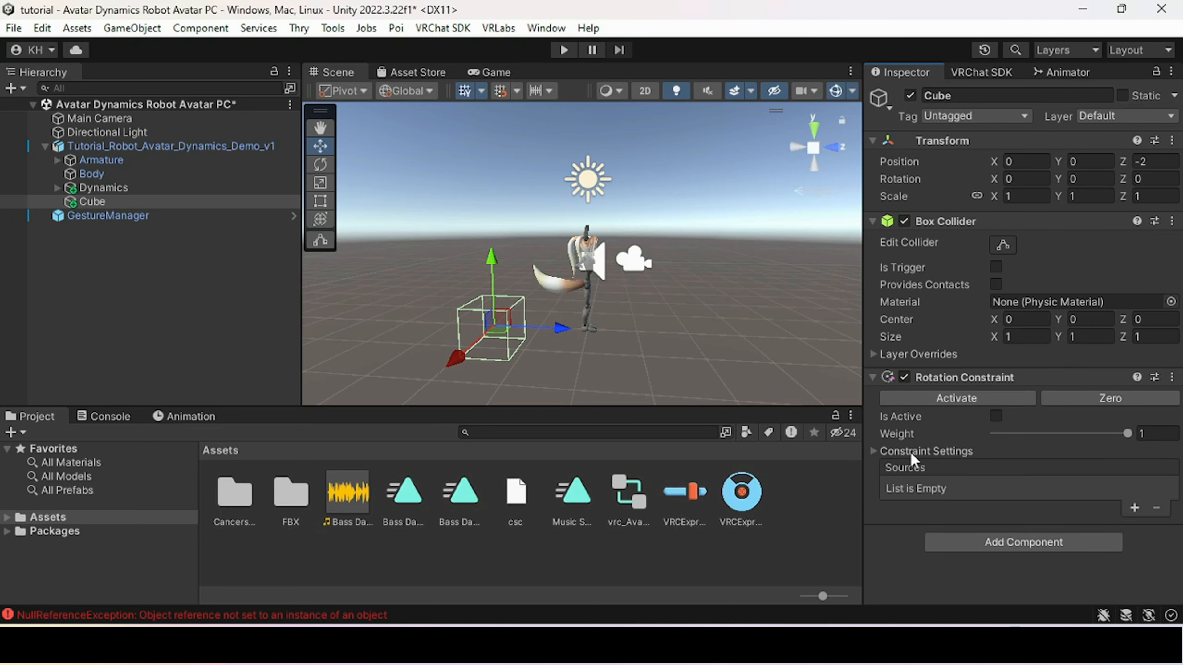
- Add a source to the cube's Rotation Constraint and assign the avatar's Head bone from the armature to it
scroll(992, 493, down, 1)
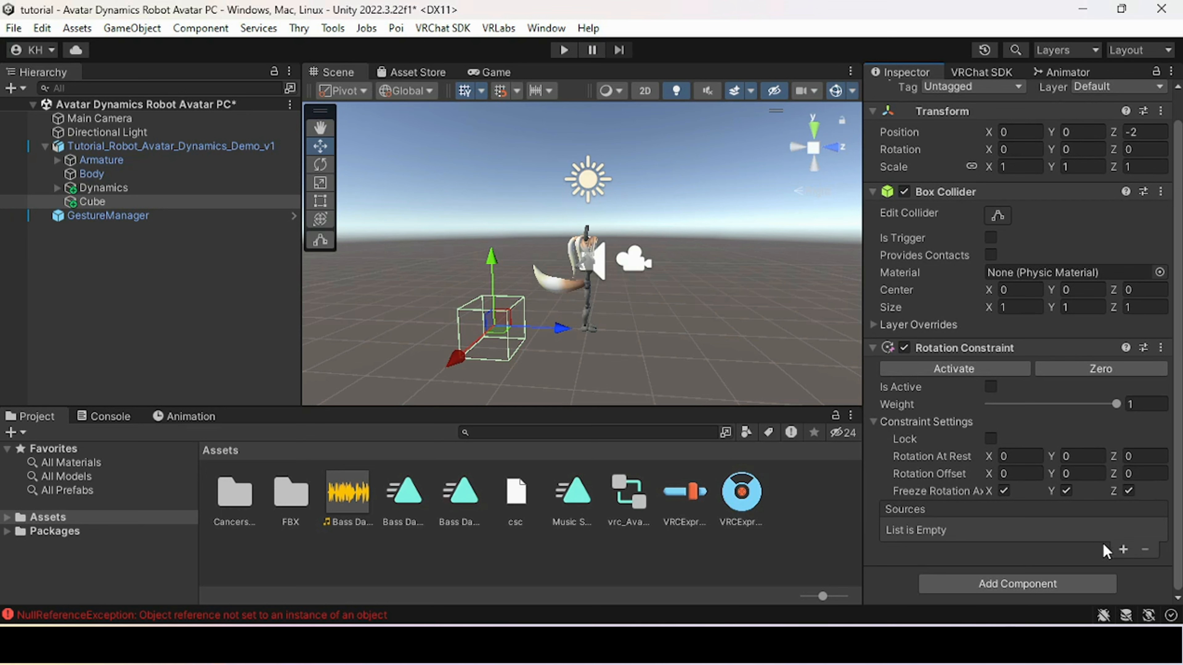
click(1123, 551)
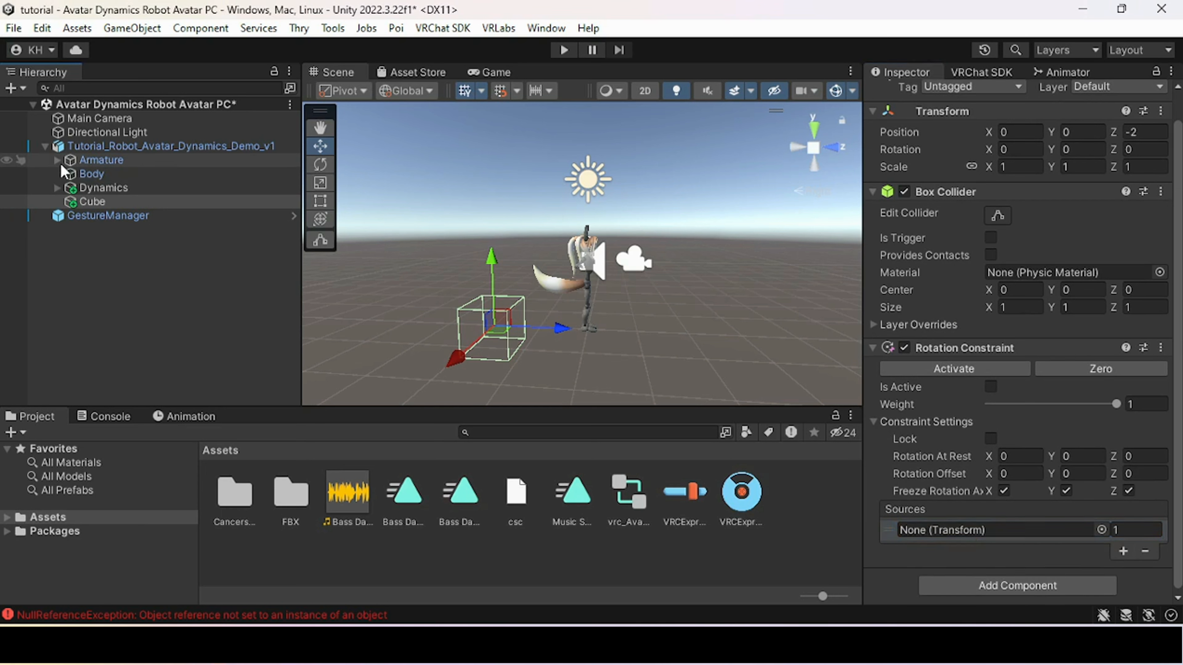
click(58, 160)
click(69, 174)
click(86, 215)
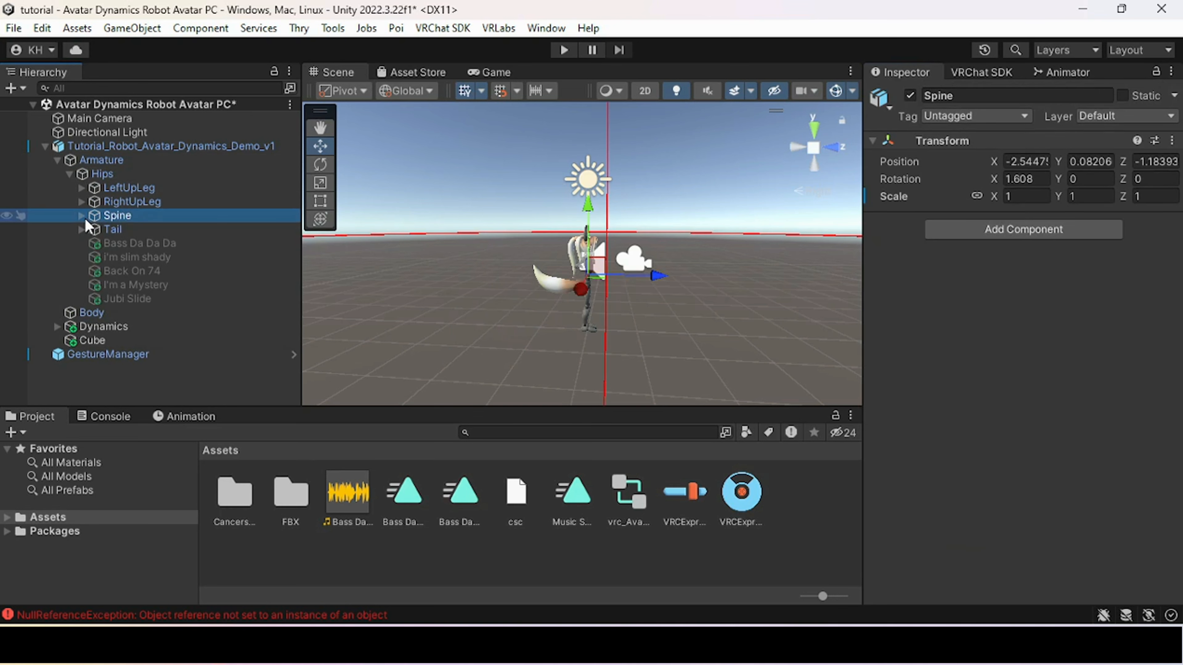
click(83, 216)
click(94, 228)
click(106, 270)
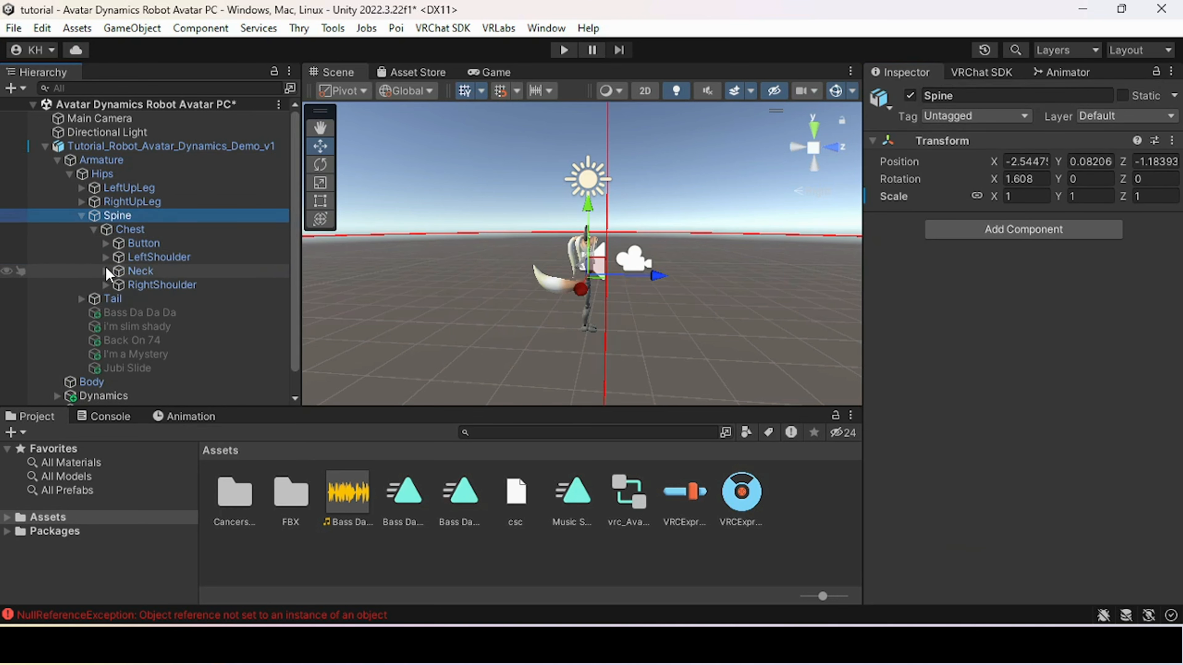
scroll(135, 282, down, 2)
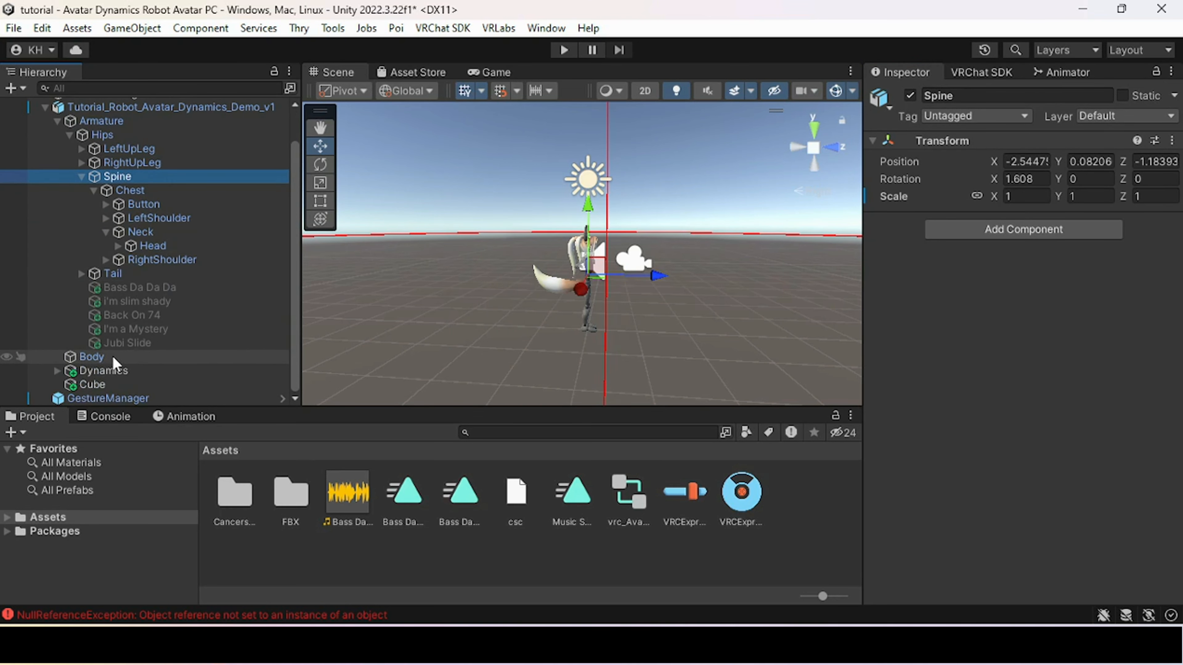
click(117, 385)
drag(155, 247, 972, 489)
- Activate the cube's Rotation Constraint and limit its frozen rotation axes to X only
click(983, 399)
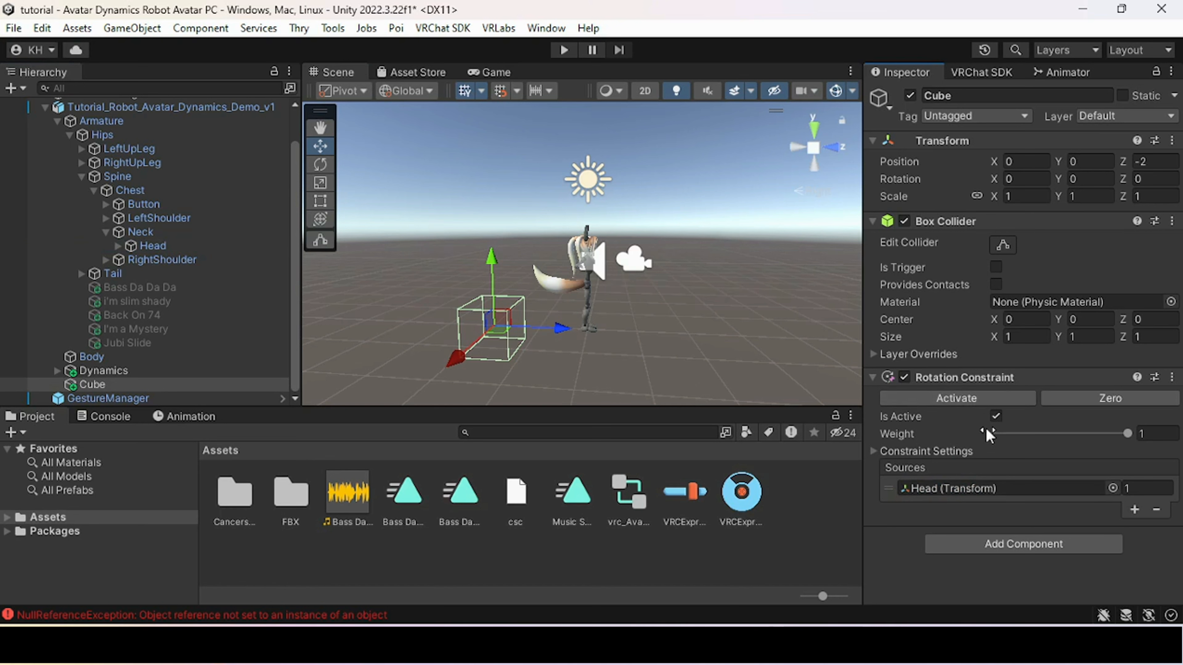
click(894, 450)
click(1066, 520)
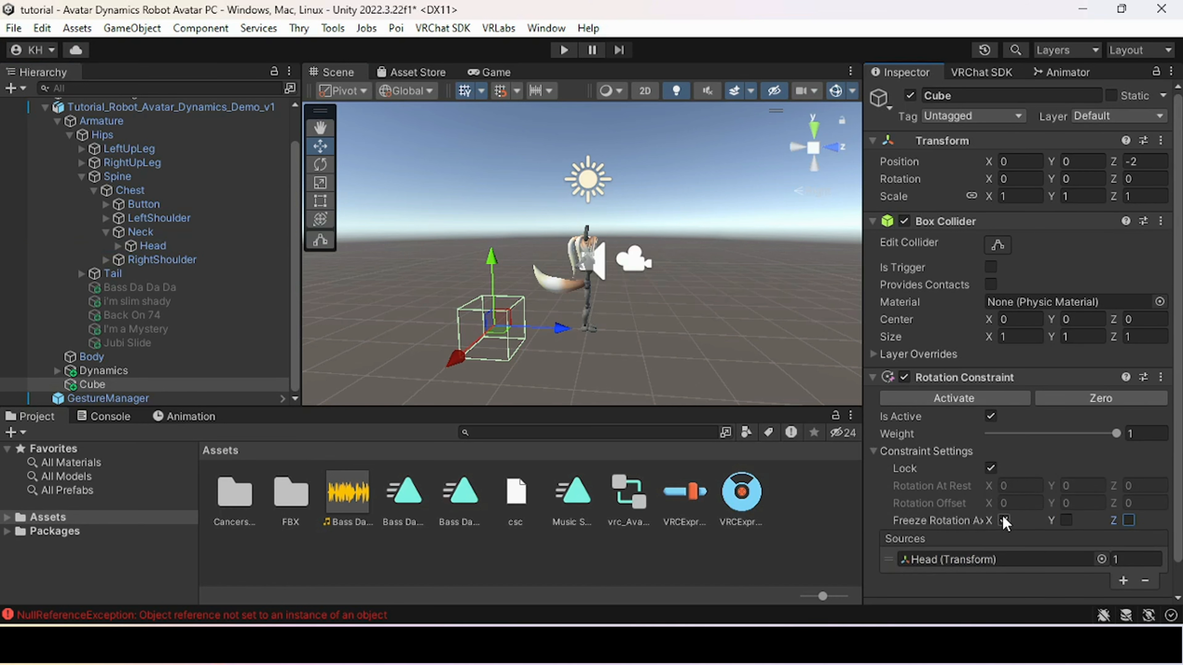
- Collapse the avatar's armature hierarchy and rename the cube as Dash
right_drag(611, 253, 534, 273)
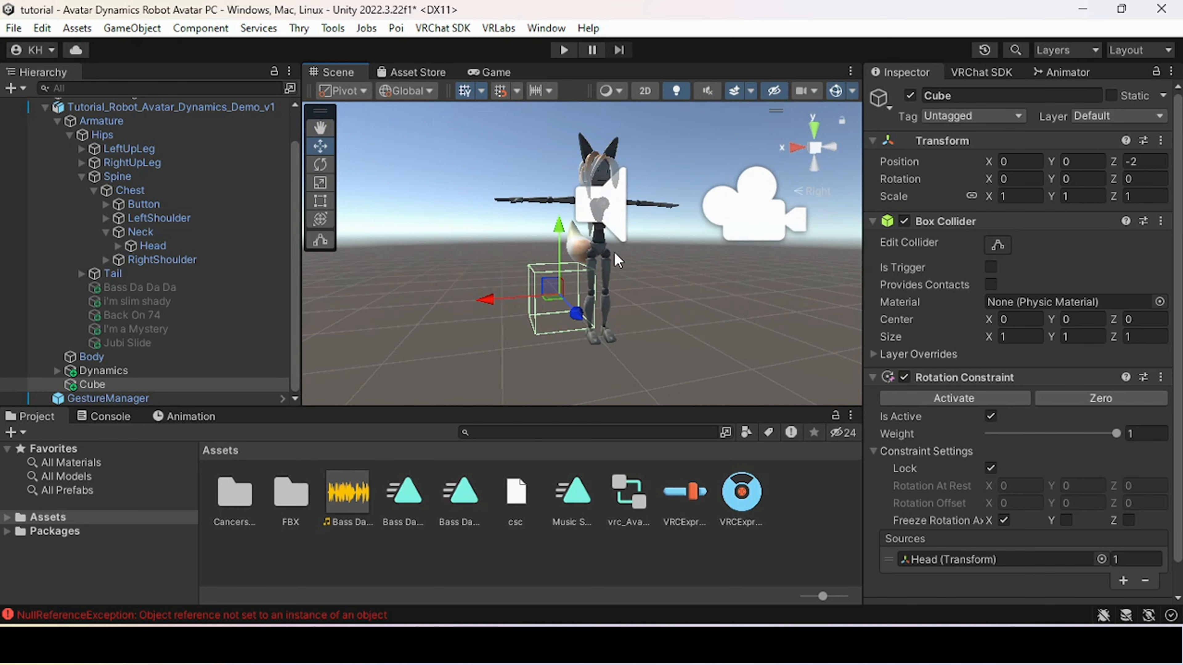
right_drag(616, 278, 733, 263)
click(799, 154)
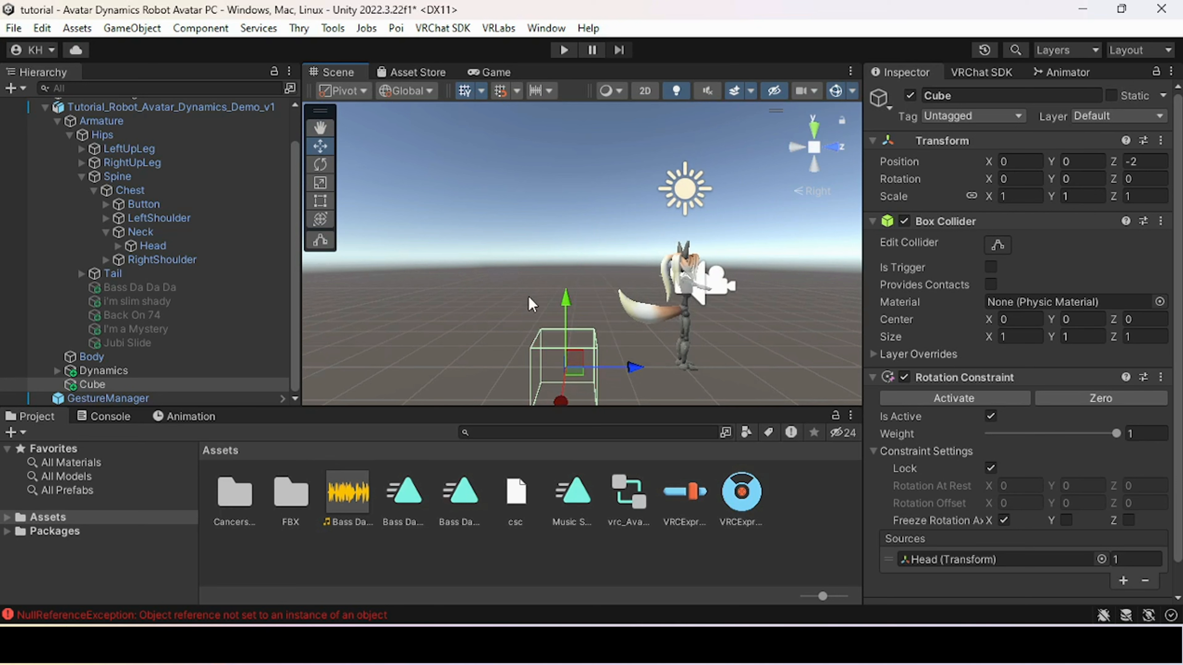
click(57, 122)
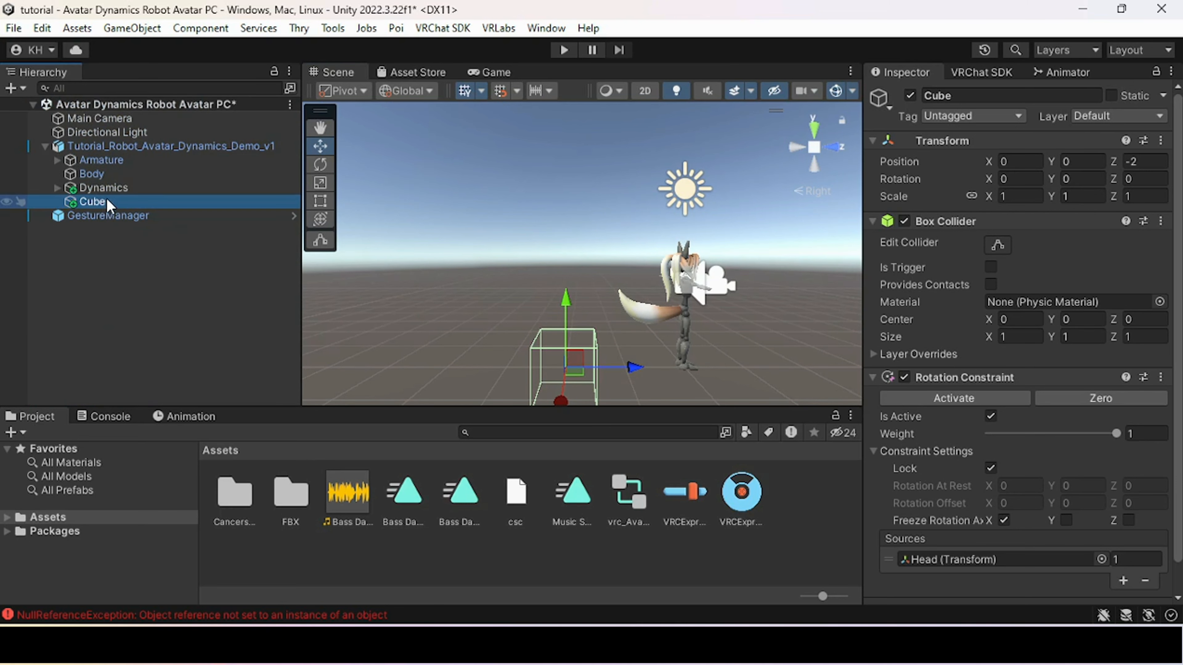
click(107, 202)
text(Dash)
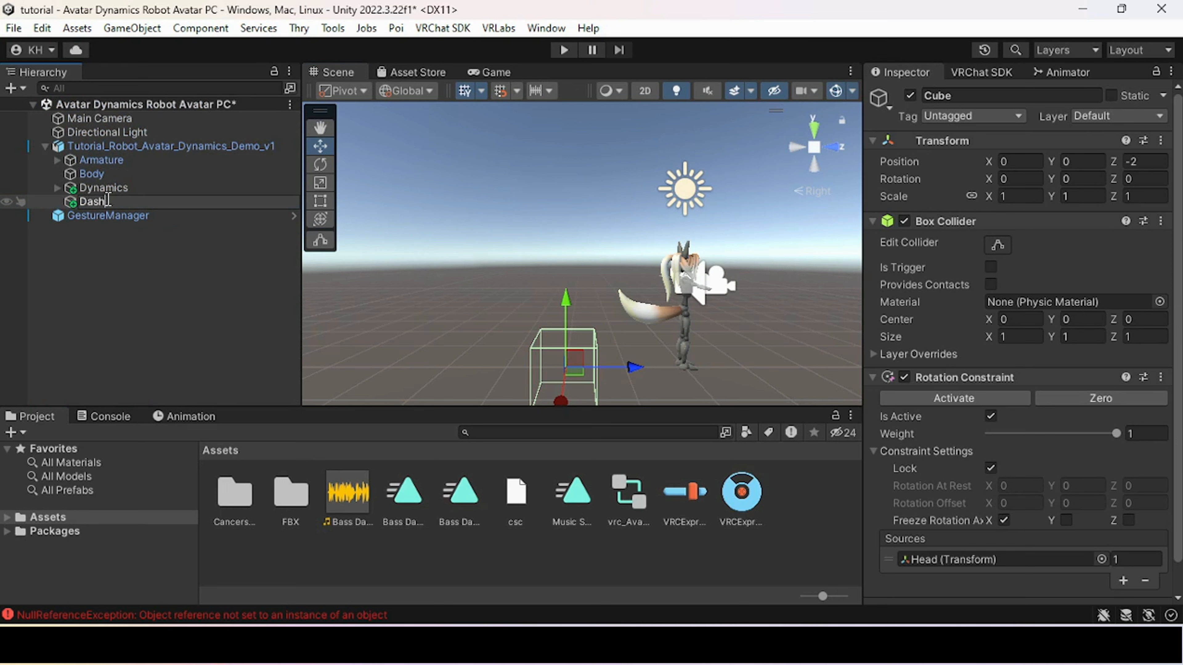
key(Return)
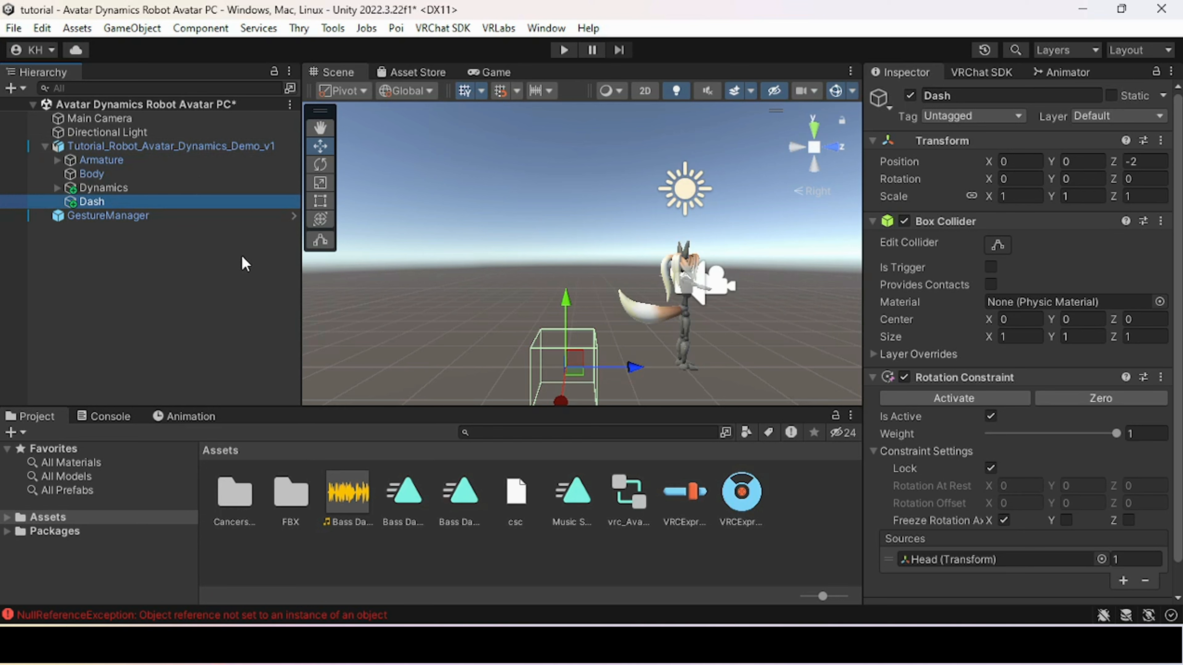
- Create a new animation clip named Dashing in the project's Assets folder
click(206, 417)
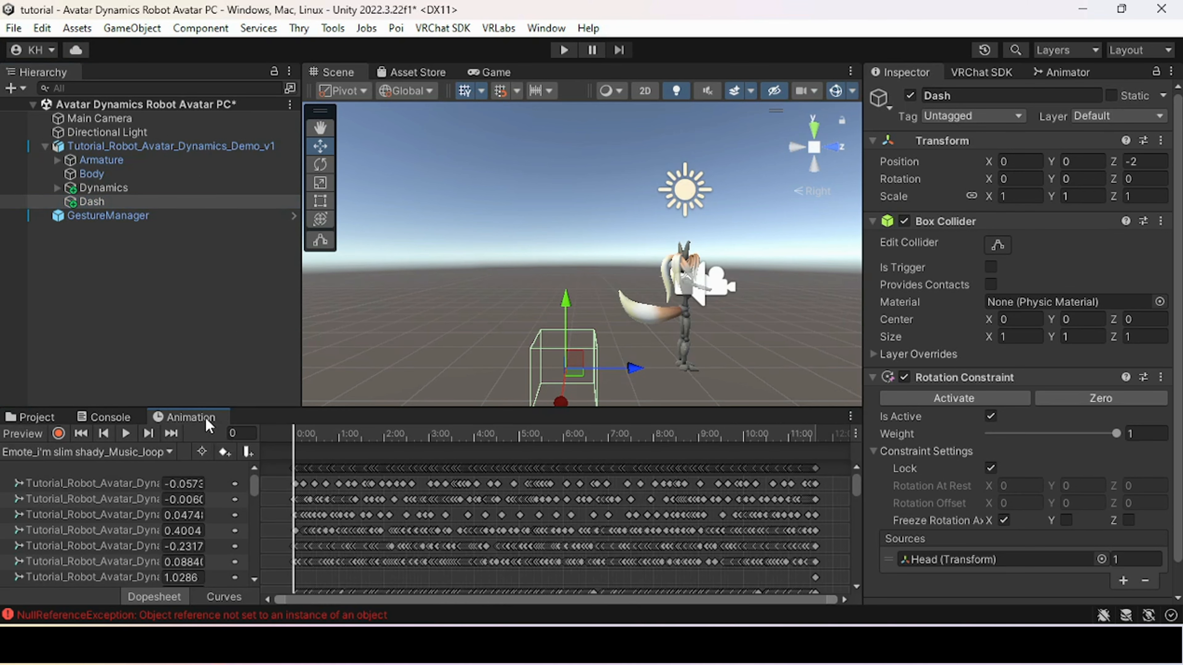
click(39, 451)
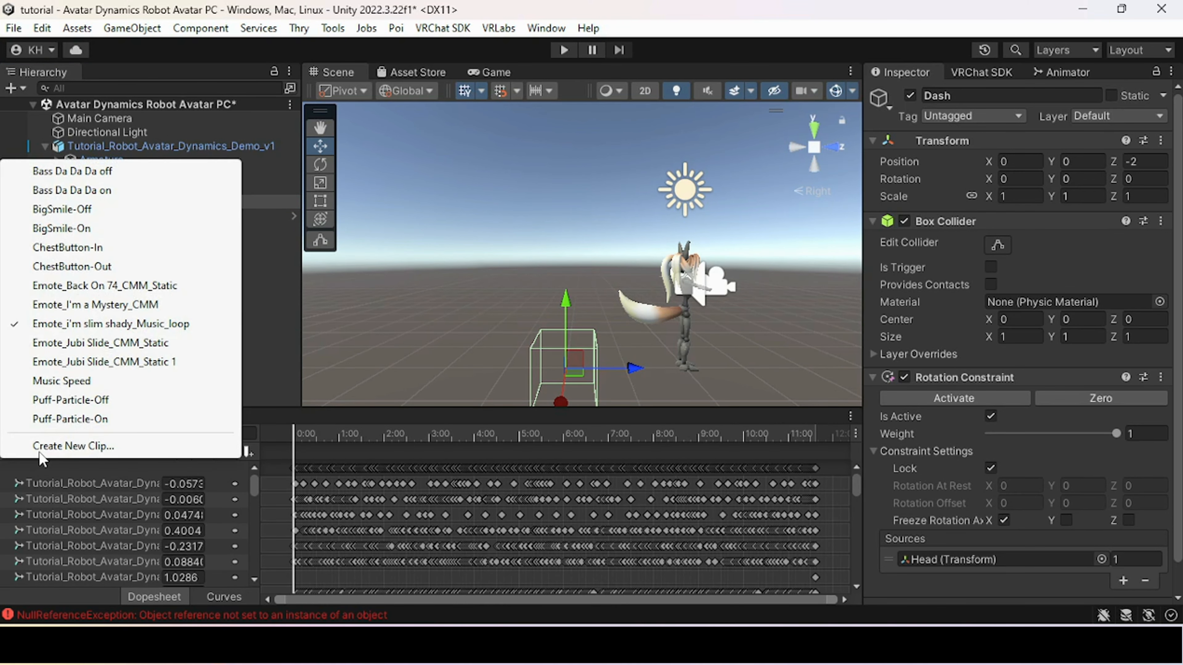
click(58, 447)
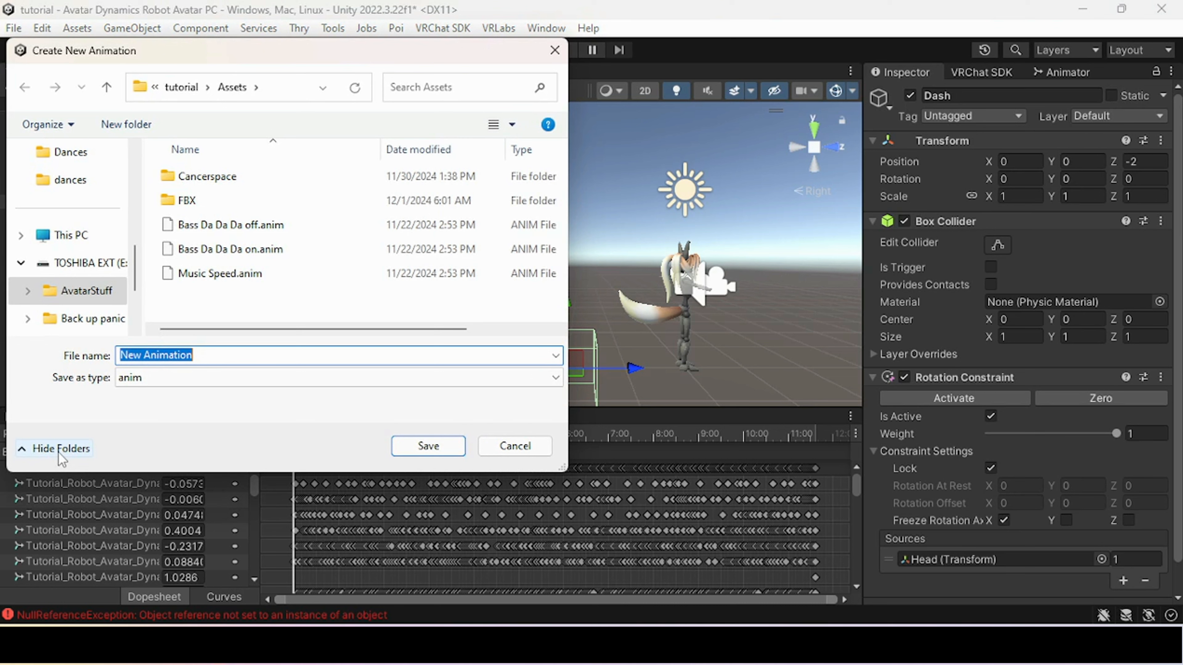
text(Dashing)
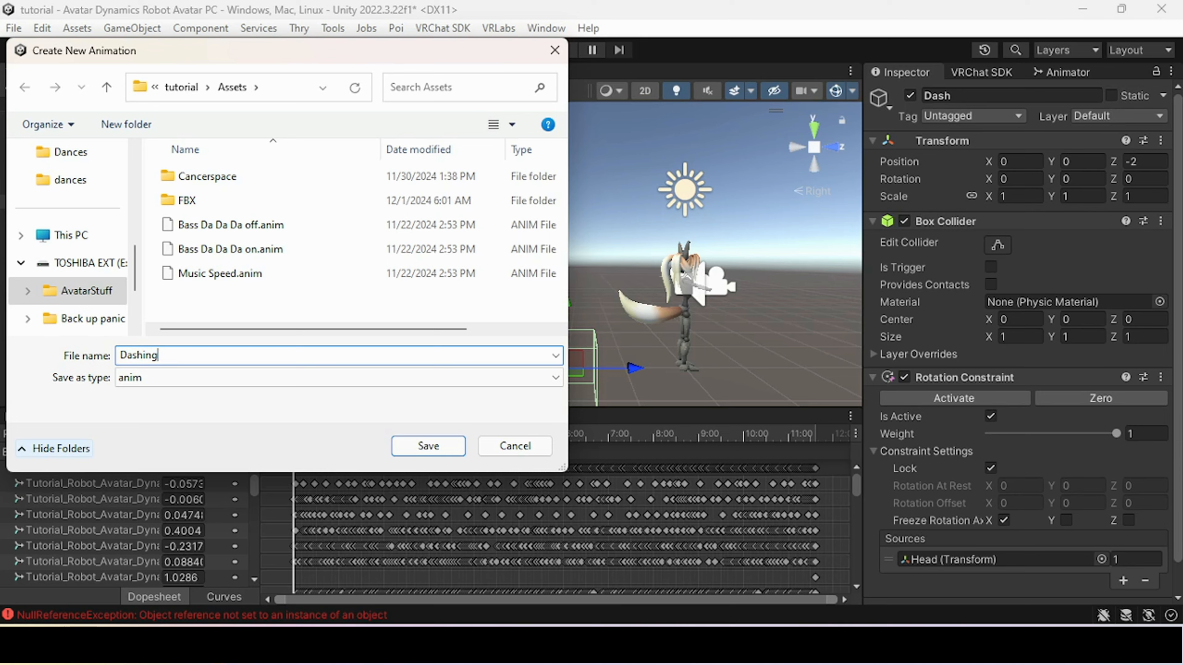
key(Return)
- Start recording the Dashing clip and key the Dash object's position at frame 0, keeping Z at -2
click(58, 433)
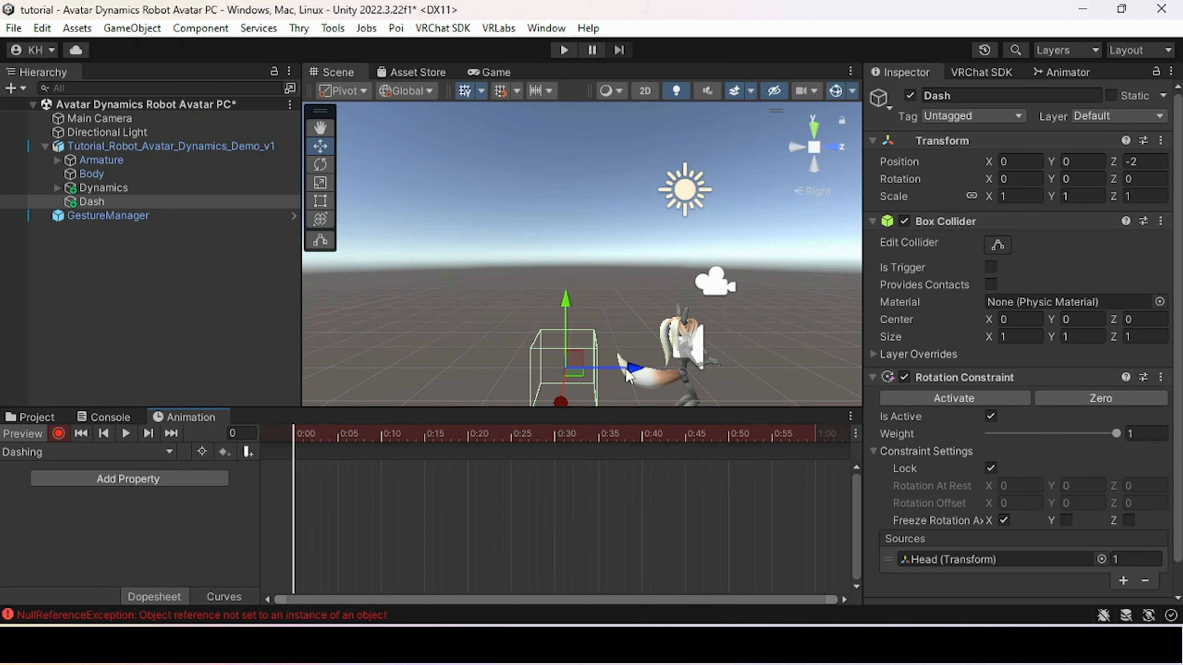
drag(629, 373, 637, 373)
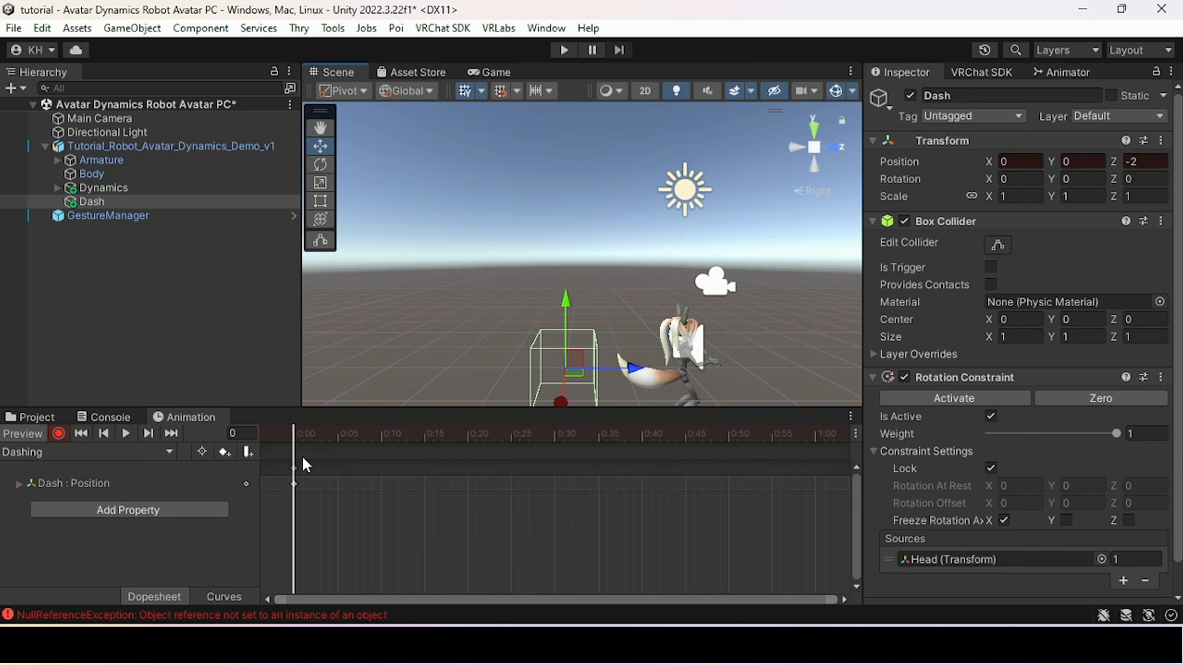
click(241, 433)
scroll(525, 391, up, 5)
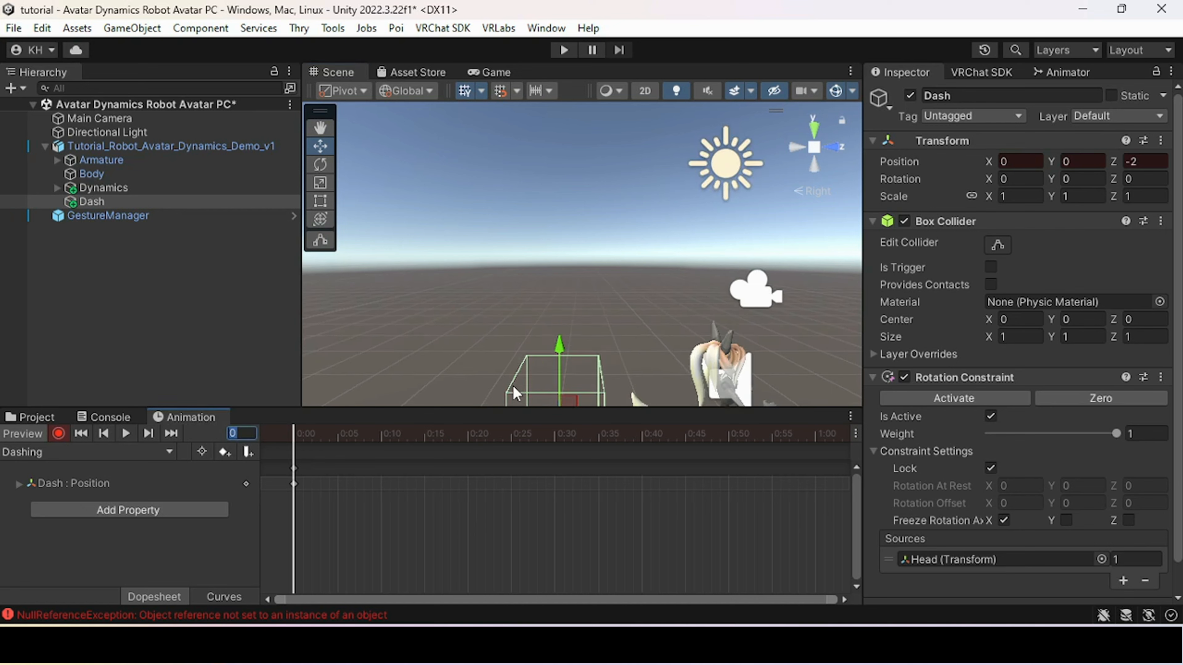
middle_drag(519, 390, 528, 305)
scroll(595, 271, down, 4)
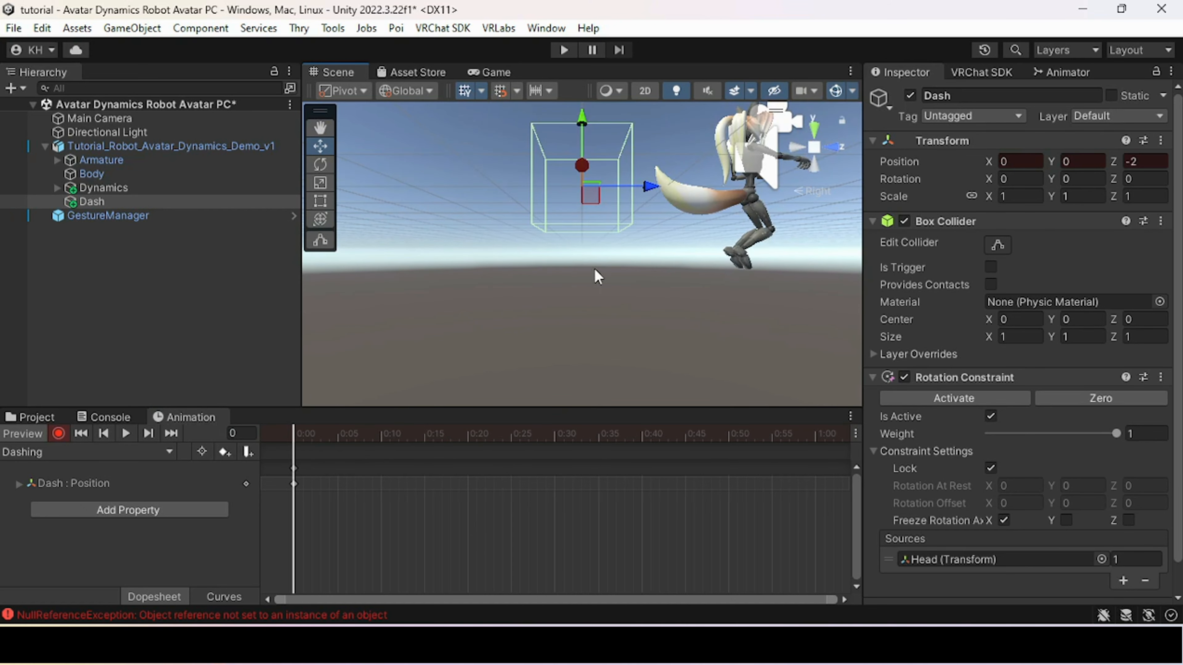
middle_drag(604, 275, 593, 319)
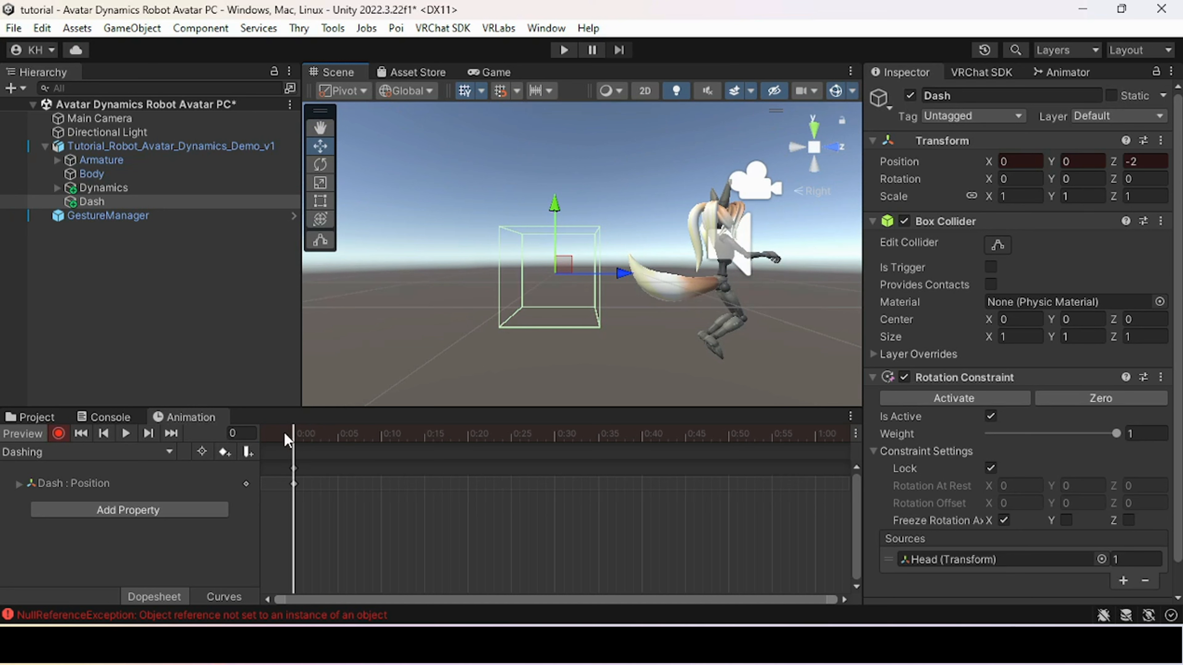
- Key the Dash object's position at frame 2 with Z held at -2, and at frame 4 with Z at 0
drag(298, 442, 311, 445)
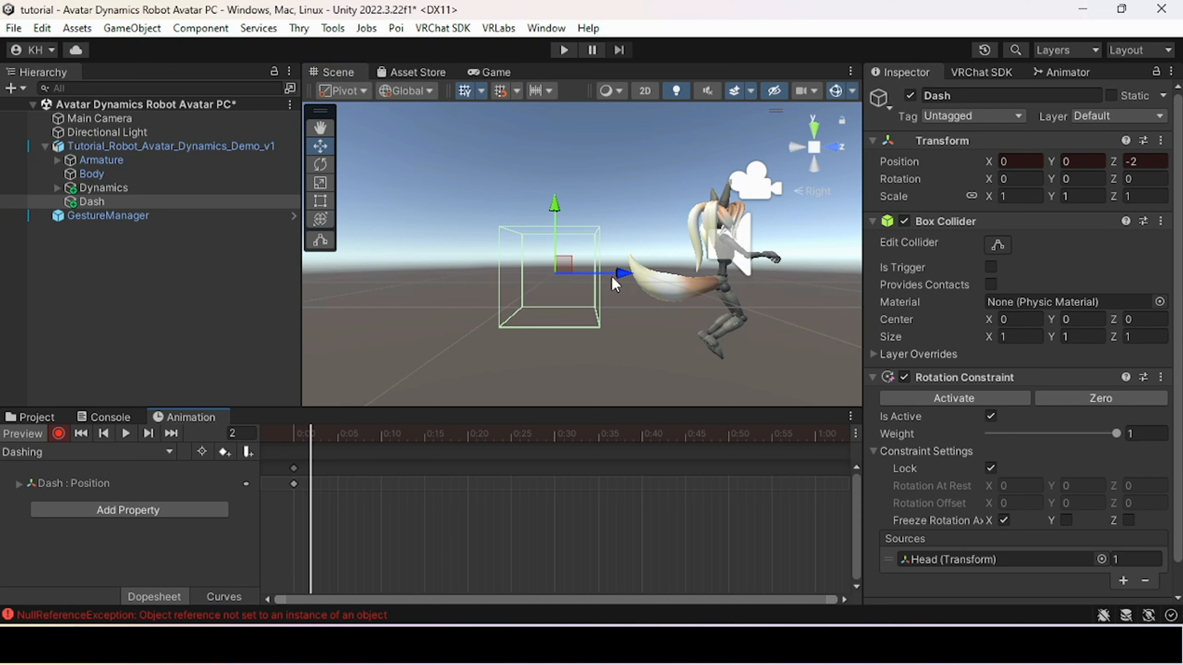
drag(616, 285, 603, 279)
click(322, 439)
click(328, 437)
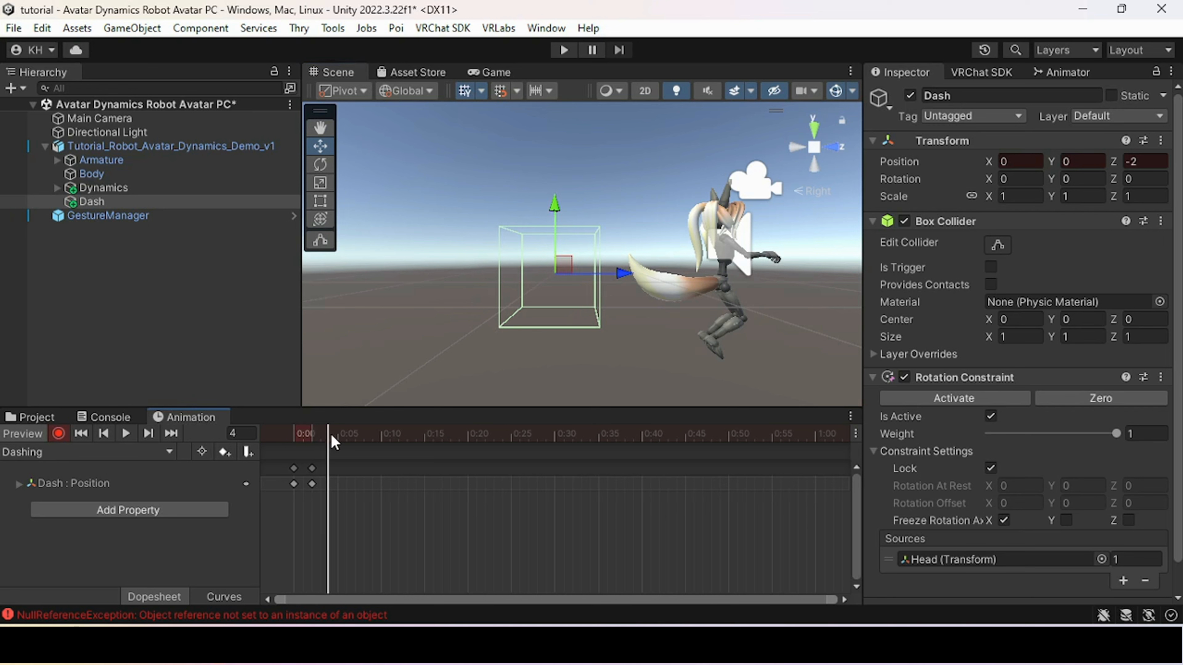
click(1158, 161)
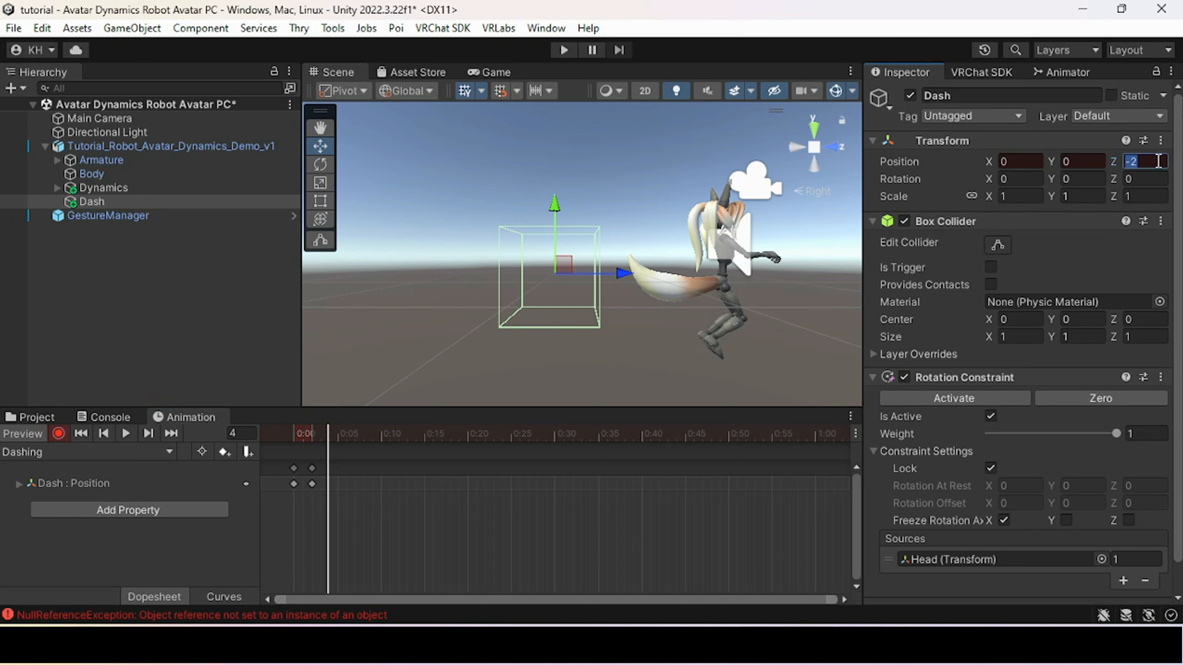
text(0)
key(Return)
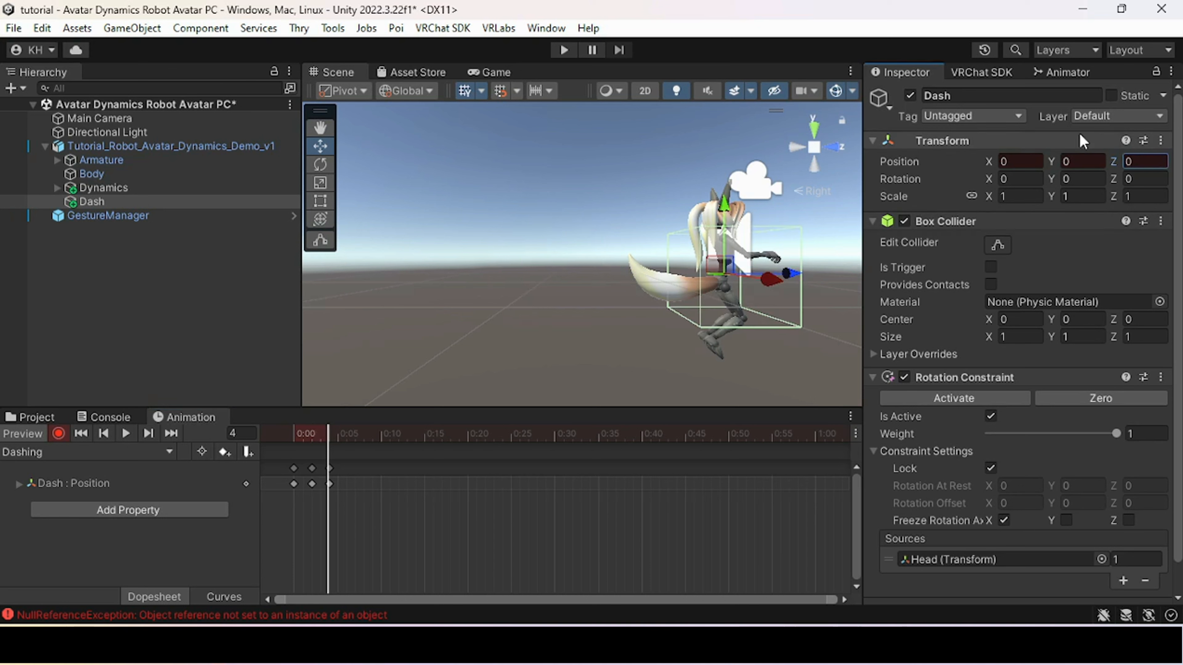
- Play back the Dashing animation to check the collider's movement, and end the preview
click(129, 436)
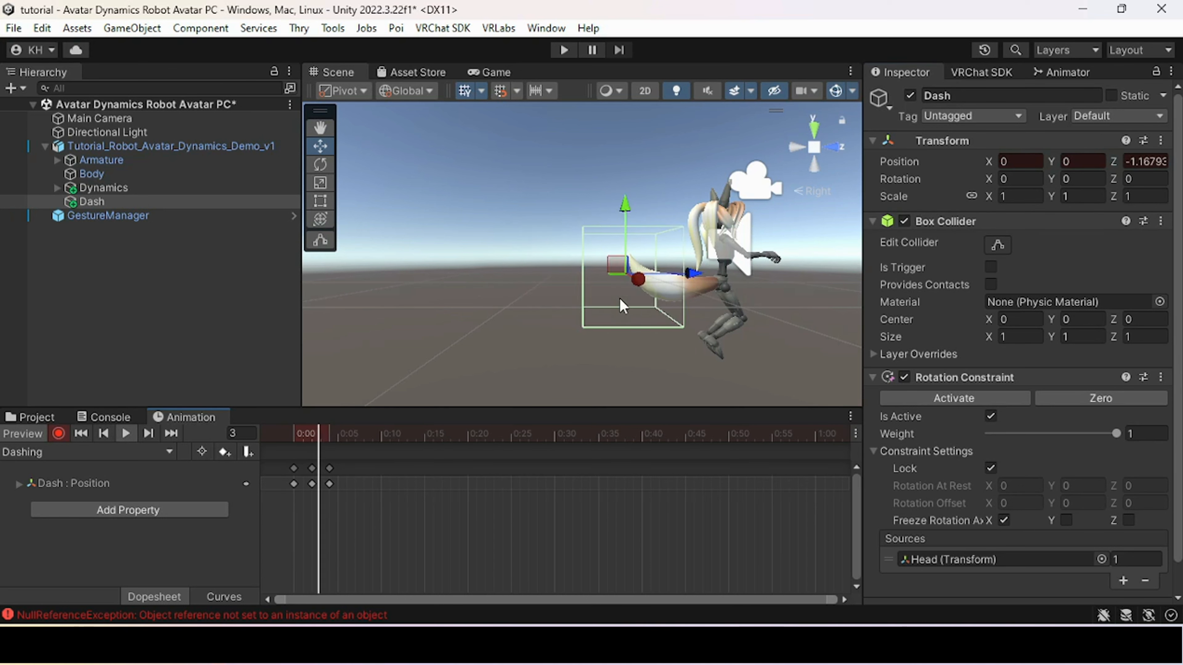
middle_drag(680, 232, 566, 289)
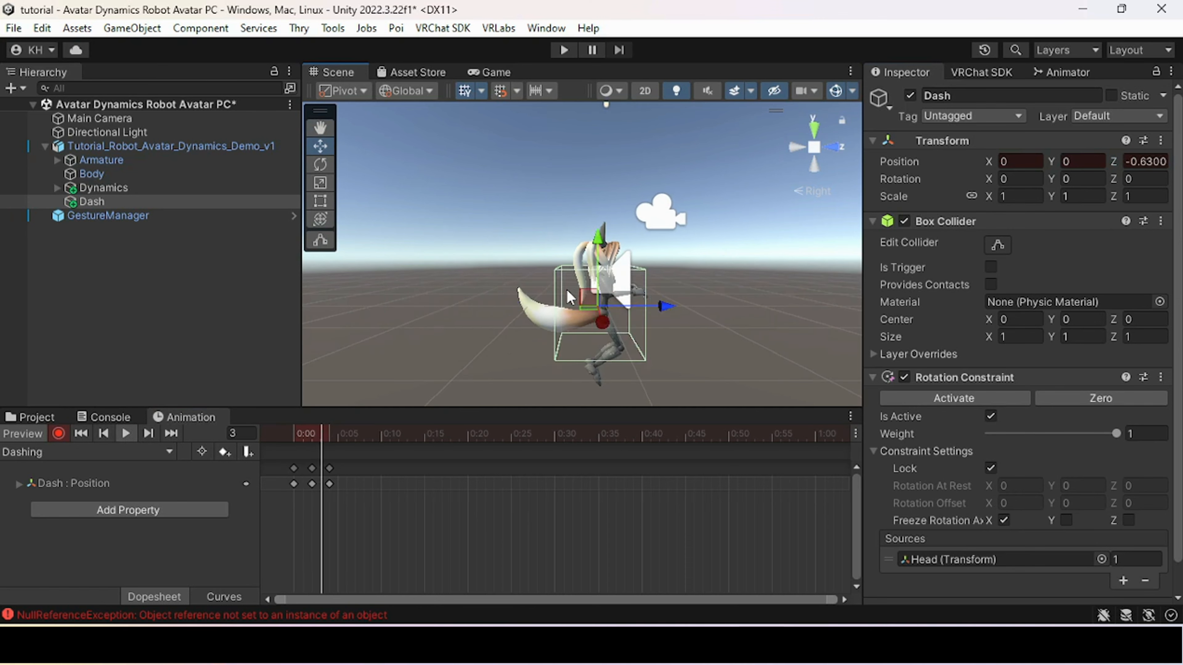
click(126, 434)
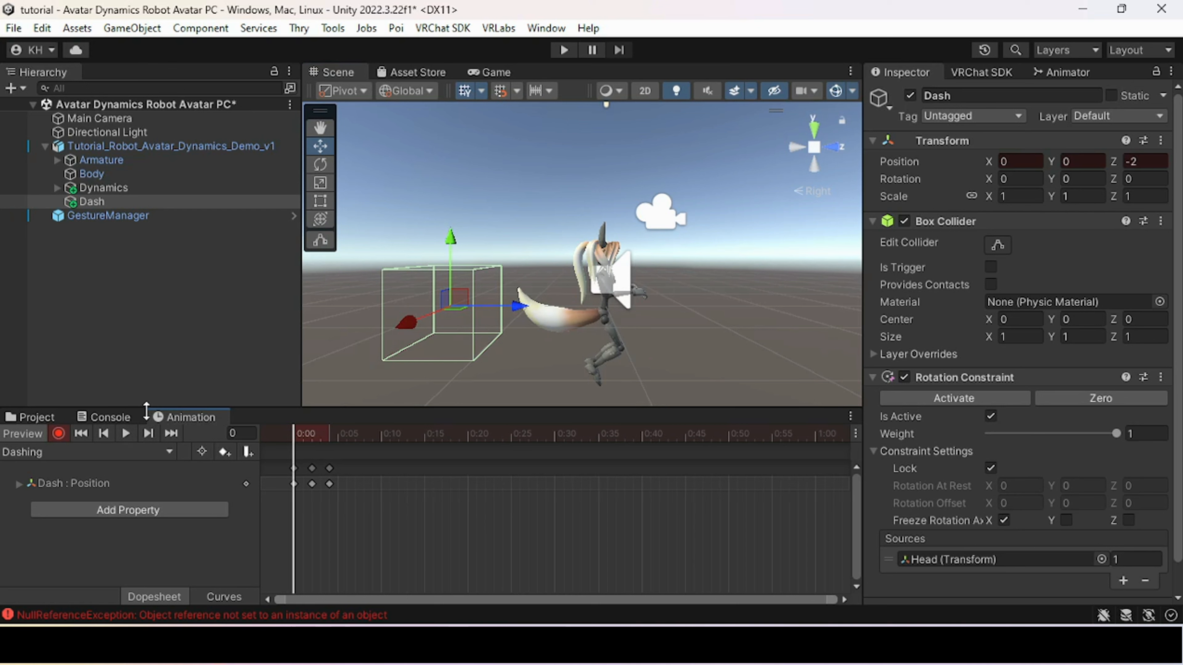
click(34, 431)
- Inspect the Dashing clip's properties in the project's Assets folder
click(37, 418)
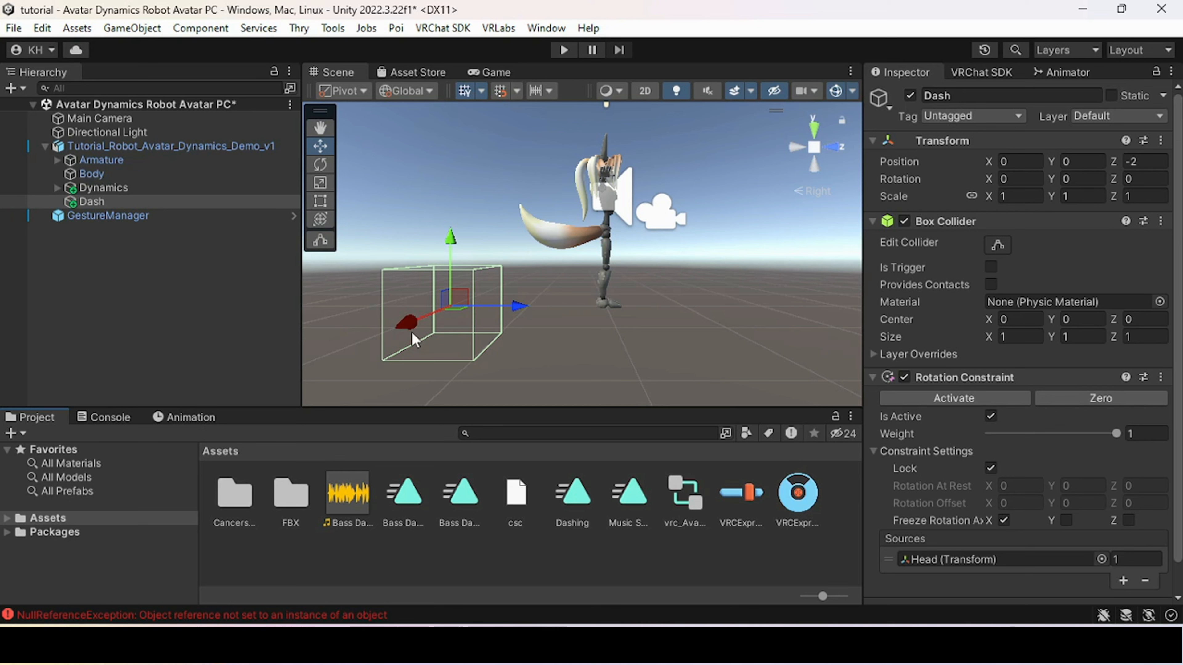
click(190, 417)
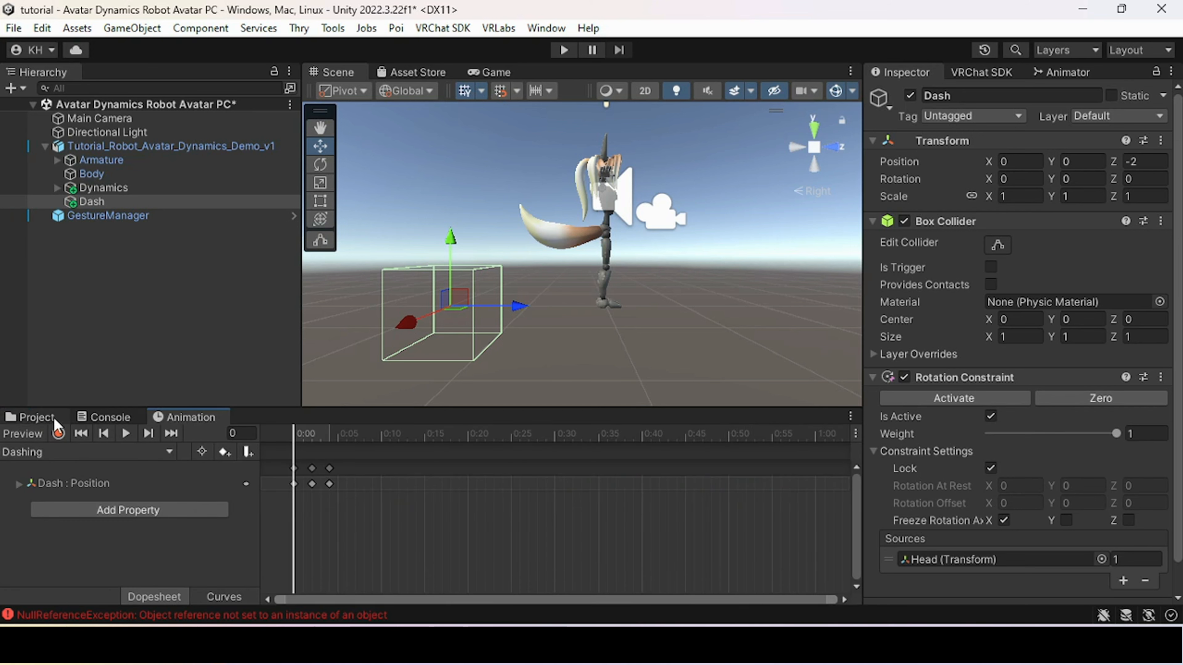
click(53, 418)
click(200, 422)
click(50, 417)
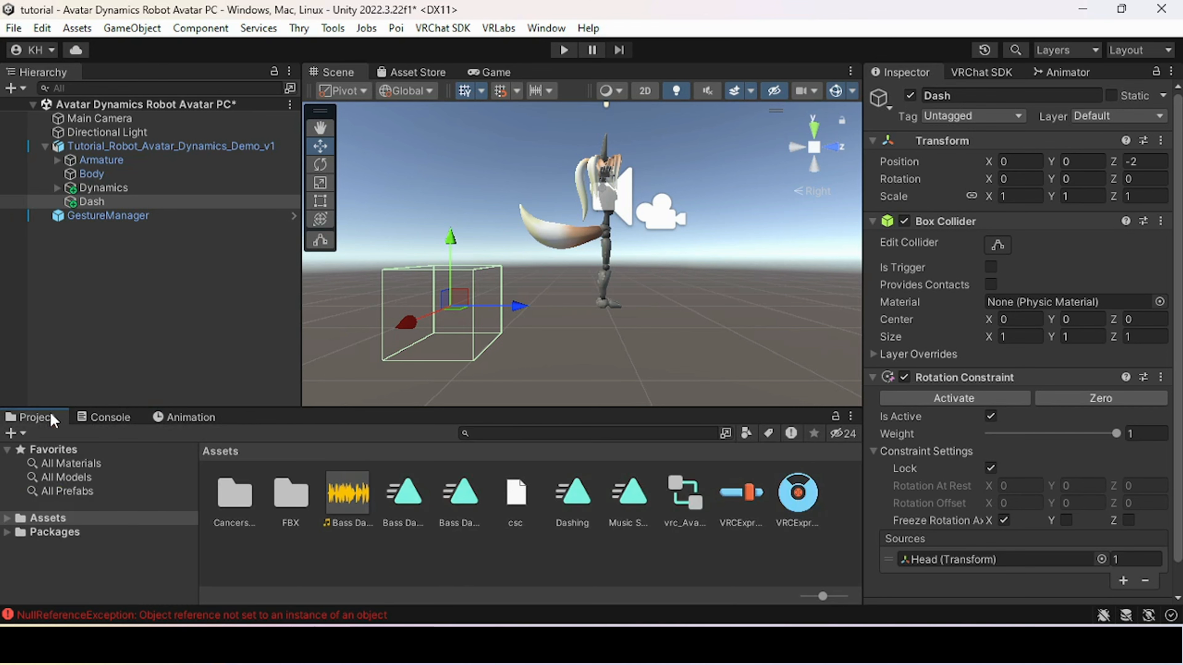
click(568, 493)
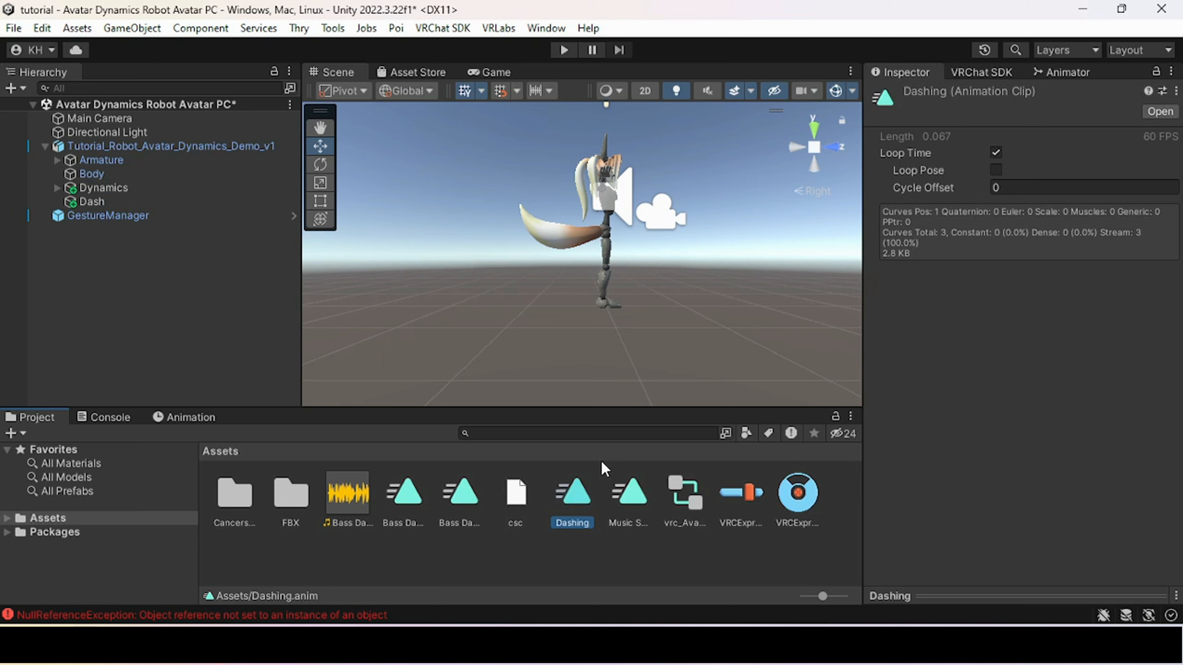
- Add a new layer named Dash to the avatar's FX animator controller
click(1067, 72)
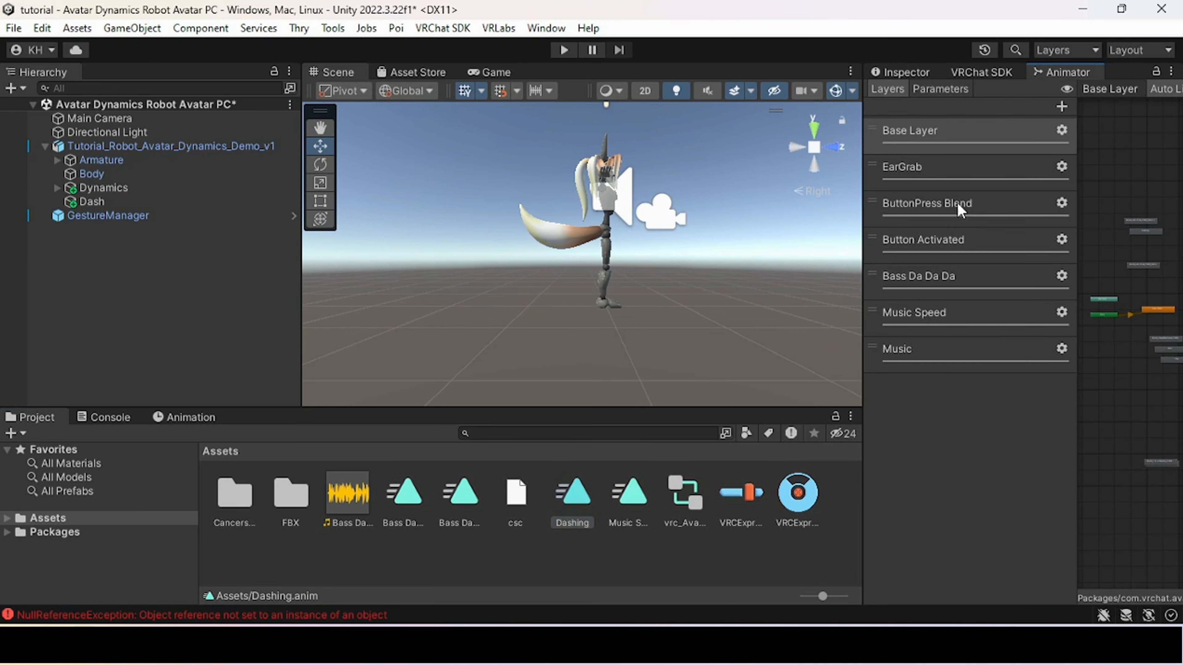
click(1060, 107)
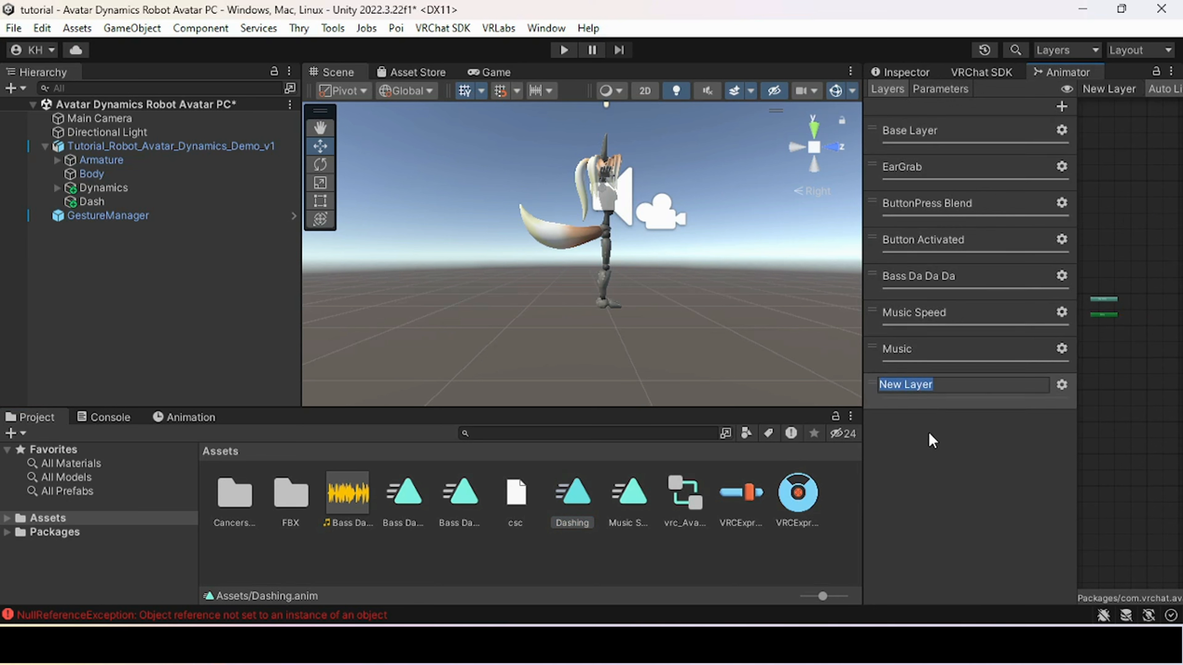
text(Dash)
key(Return)
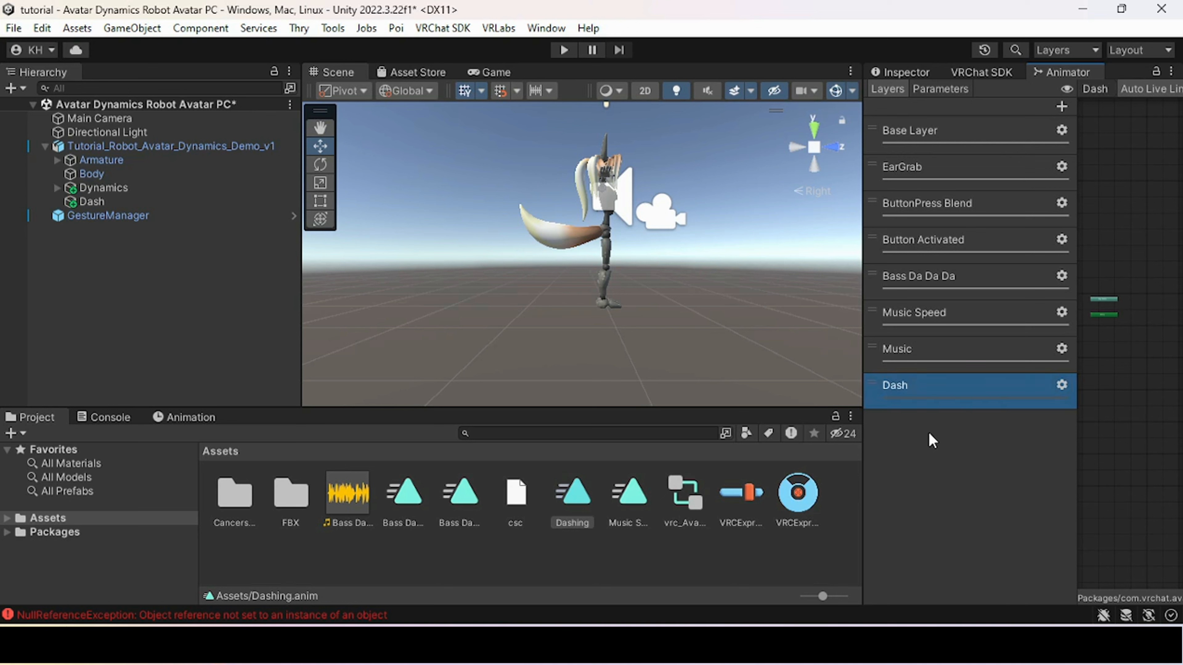
click(937, 89)
click(1061, 106)
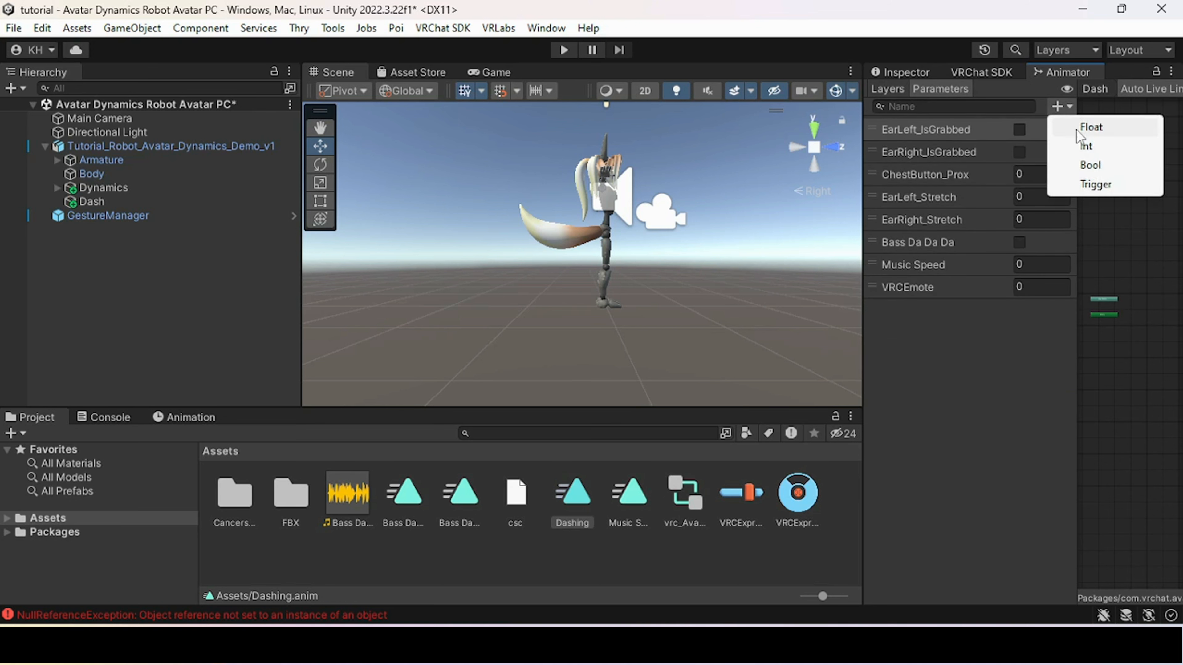
click(1089, 165)
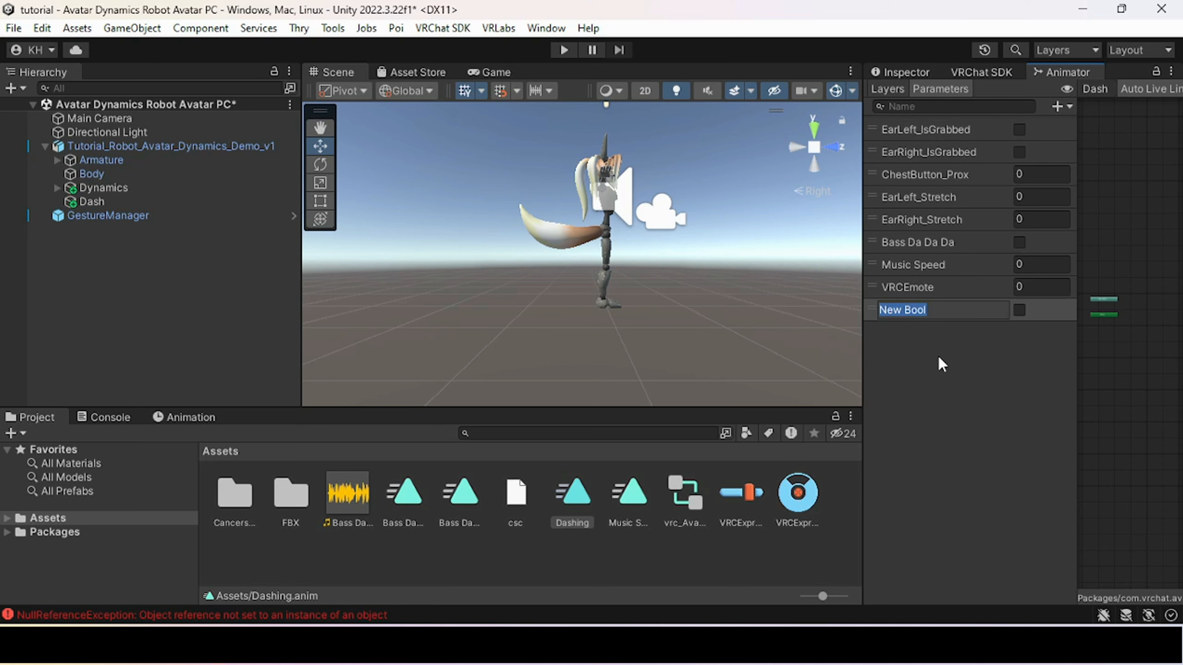
click(943, 328)
click(953, 306)
key(Delete)
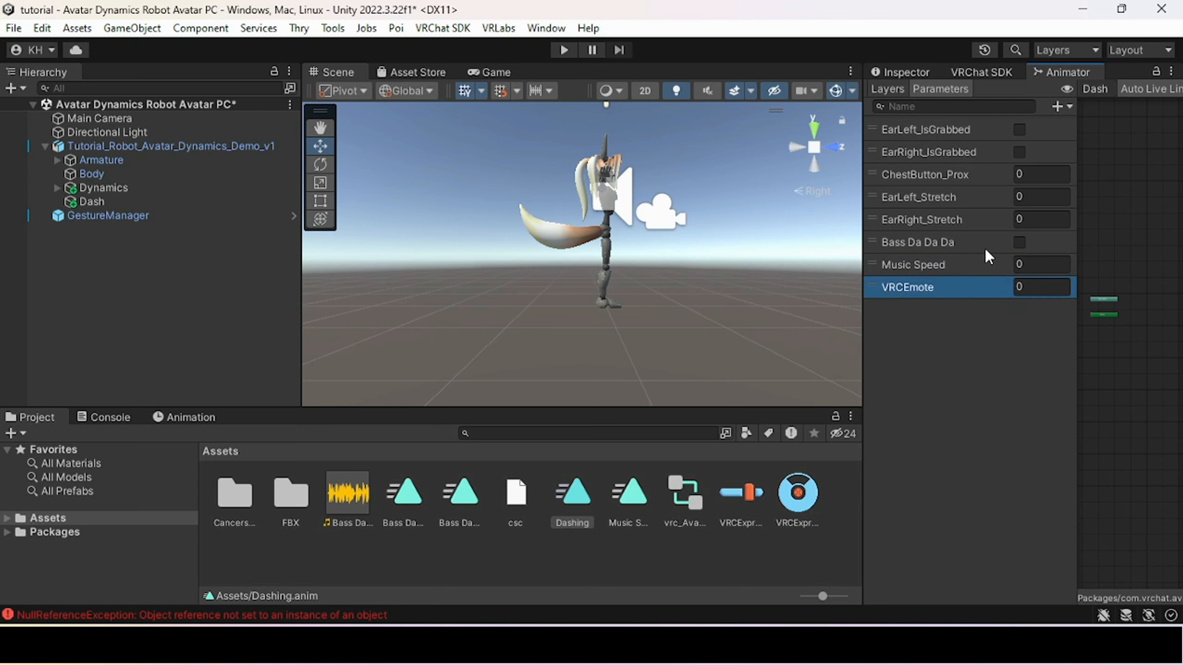
- Set the Dash animator layer's weight to 1
click(888, 89)
click(1061, 386)
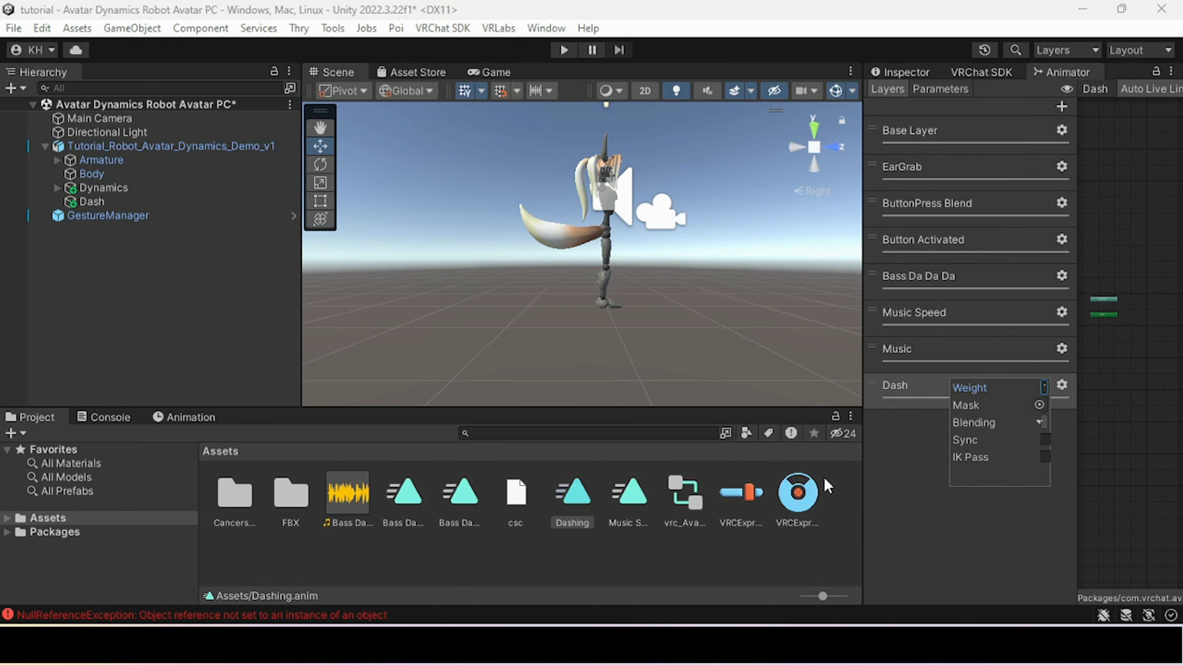
click(875, 471)
- Create an empty default state in the Dash layer and add the Dashing clip as a second state below it
drag(862, 333, 676, 332)
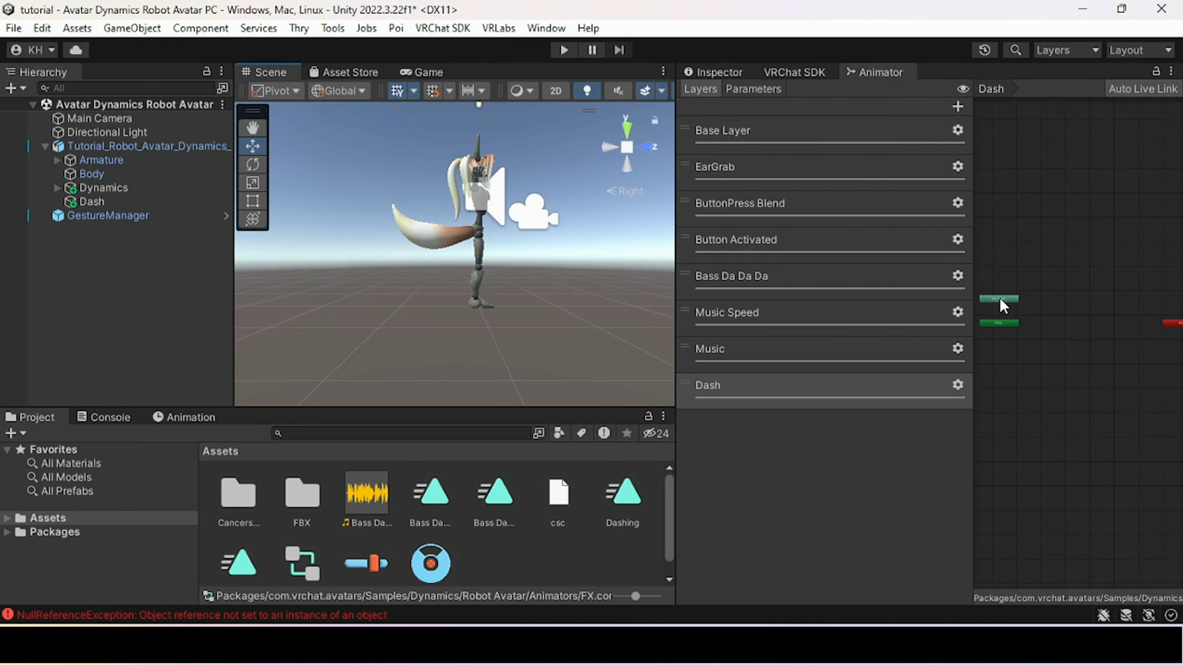
right_click(989, 311)
mouse_move(1016, 321)
click(851, 321)
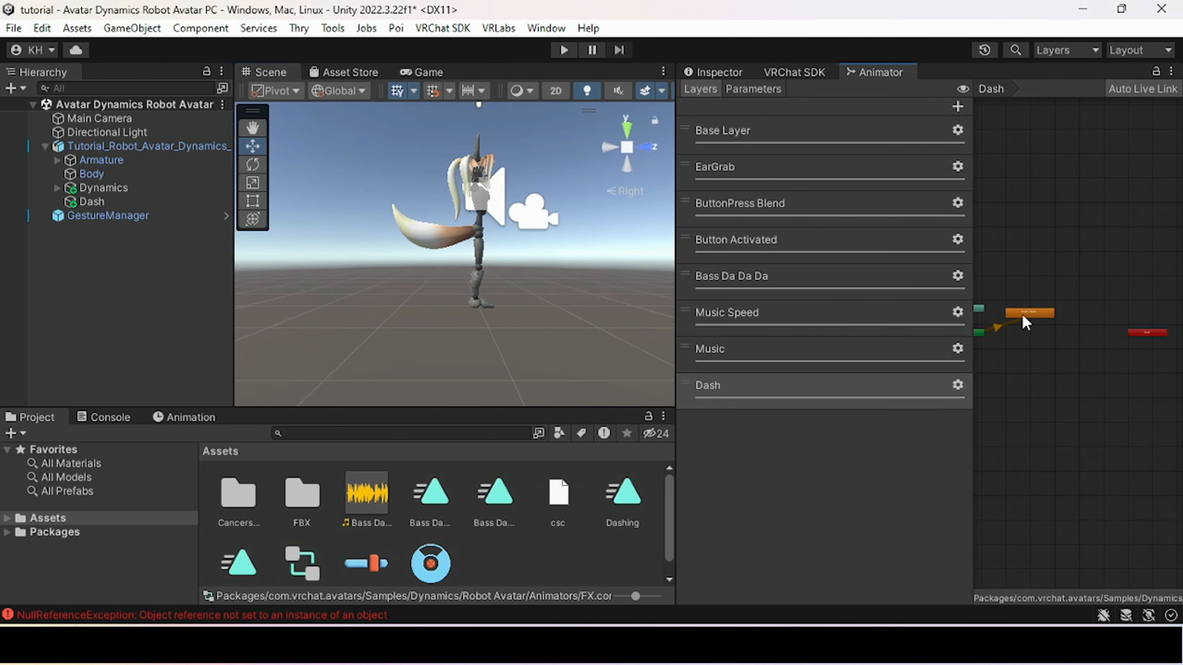
drag(628, 499, 1025, 368)
- Make transitions in both directions between New State and the Dashing state
right_click(1020, 334)
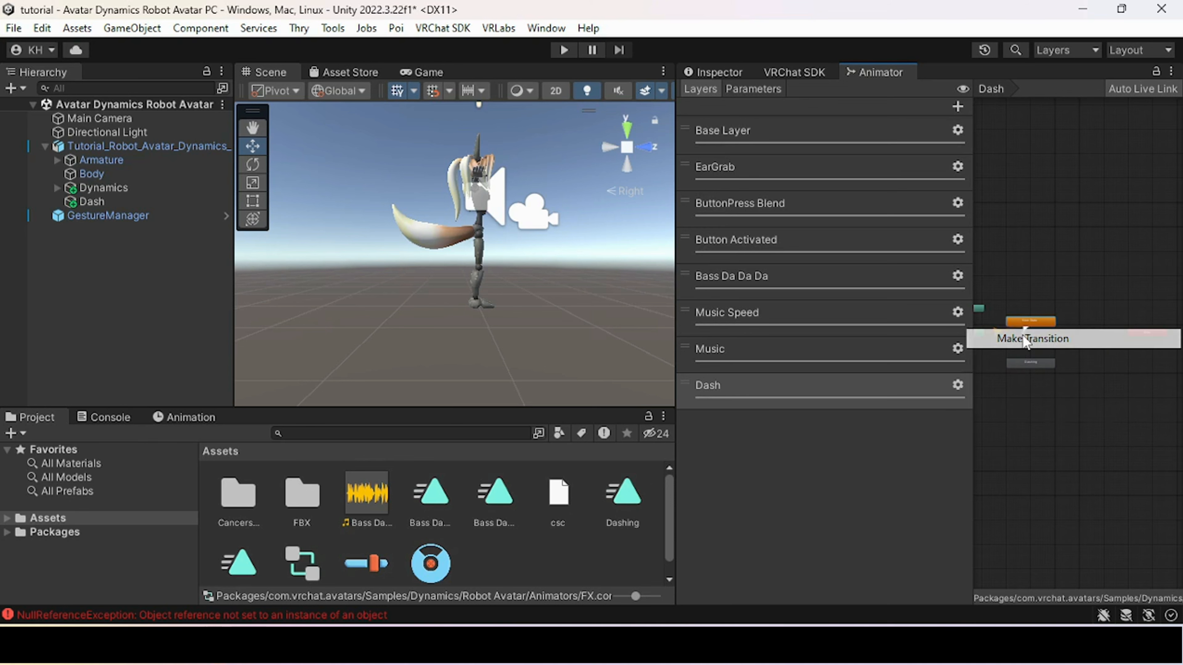
click(1025, 336)
click(1031, 364)
right_click(1036, 363)
click(1041, 374)
click(1049, 319)
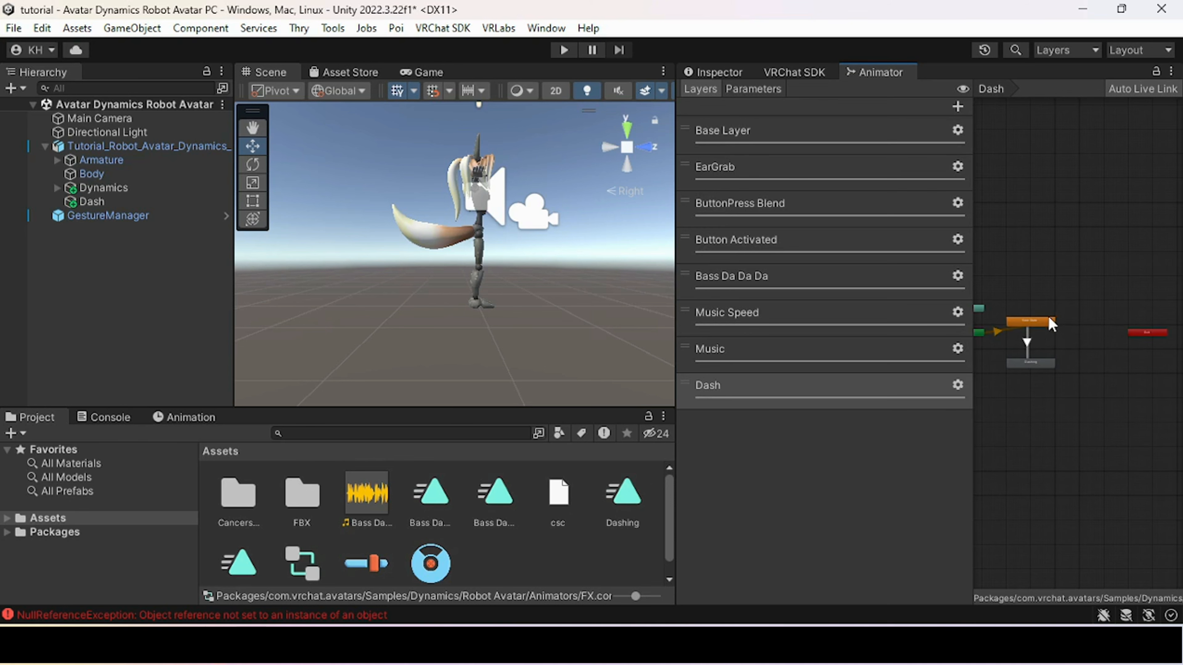
right_click(1038, 365)
click(1031, 322)
- Disable Has Exit Time on the New State to Dashing transition and set its transition duration to 0.01 s
click(113, 206)
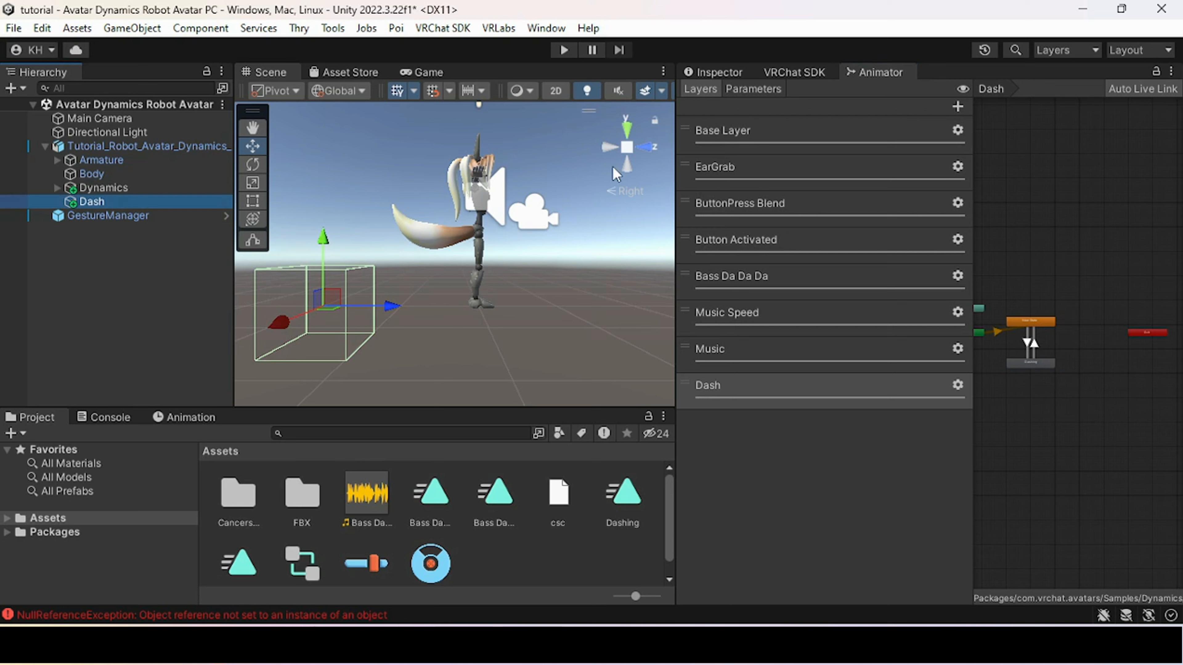
click(1036, 332)
click(735, 76)
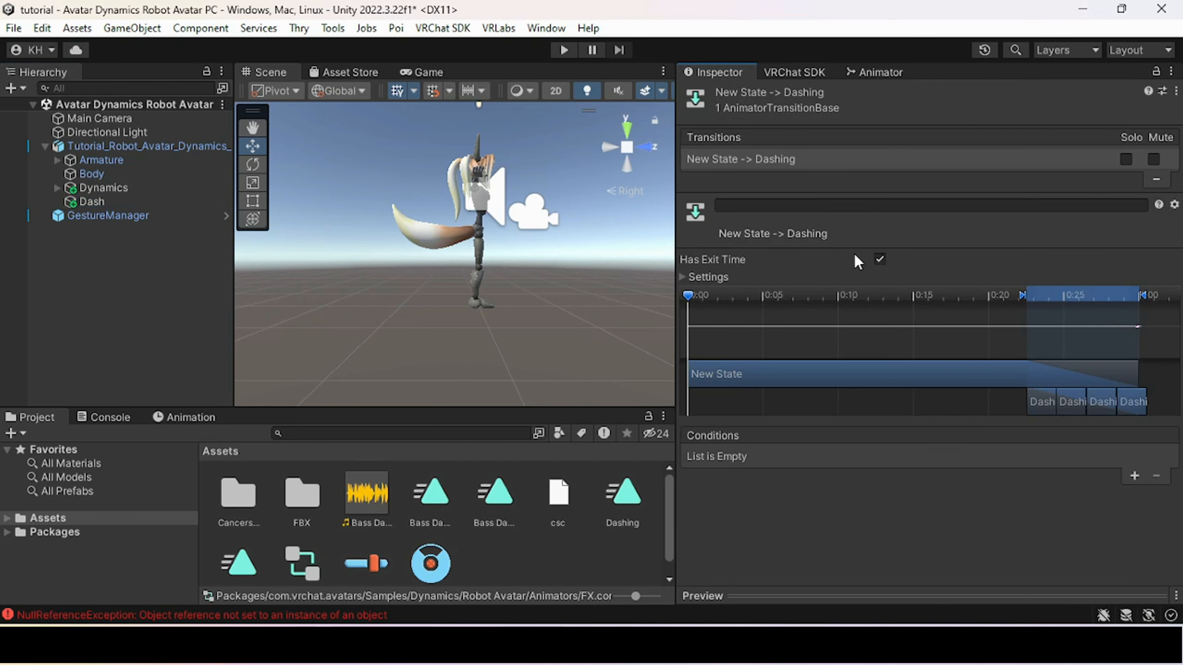
click(710, 279)
click(875, 259)
double_click(910, 330)
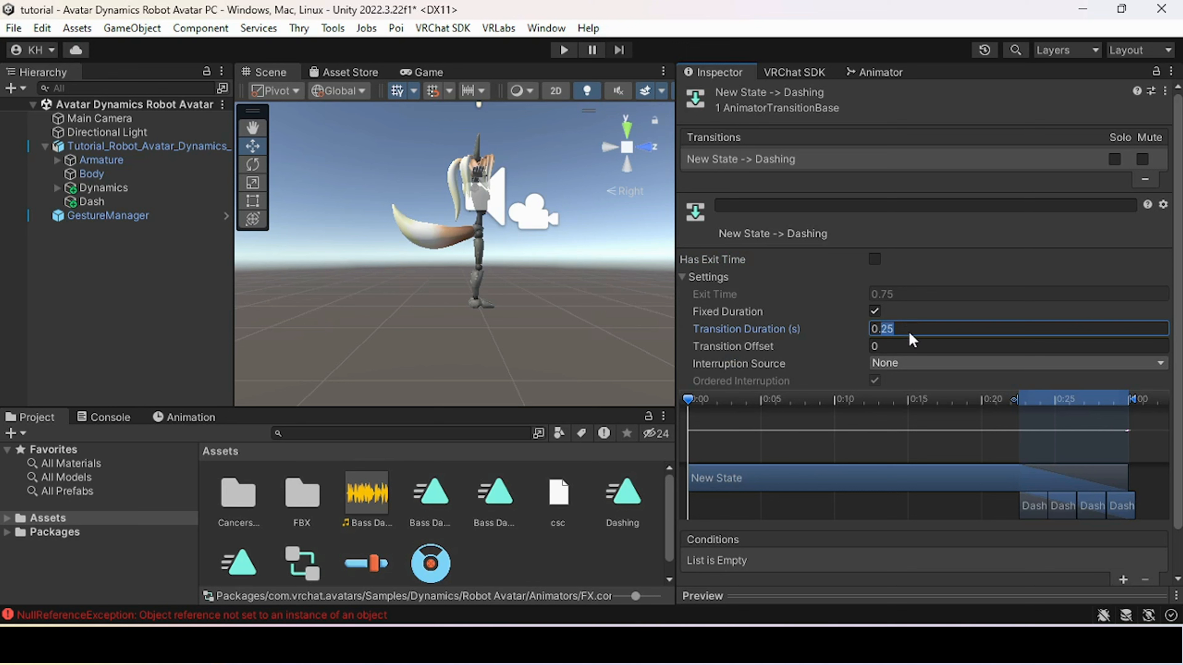
text(01)
- Add a condition to the New State to Dashing transition and check which parameters it offers
click(1122, 579)
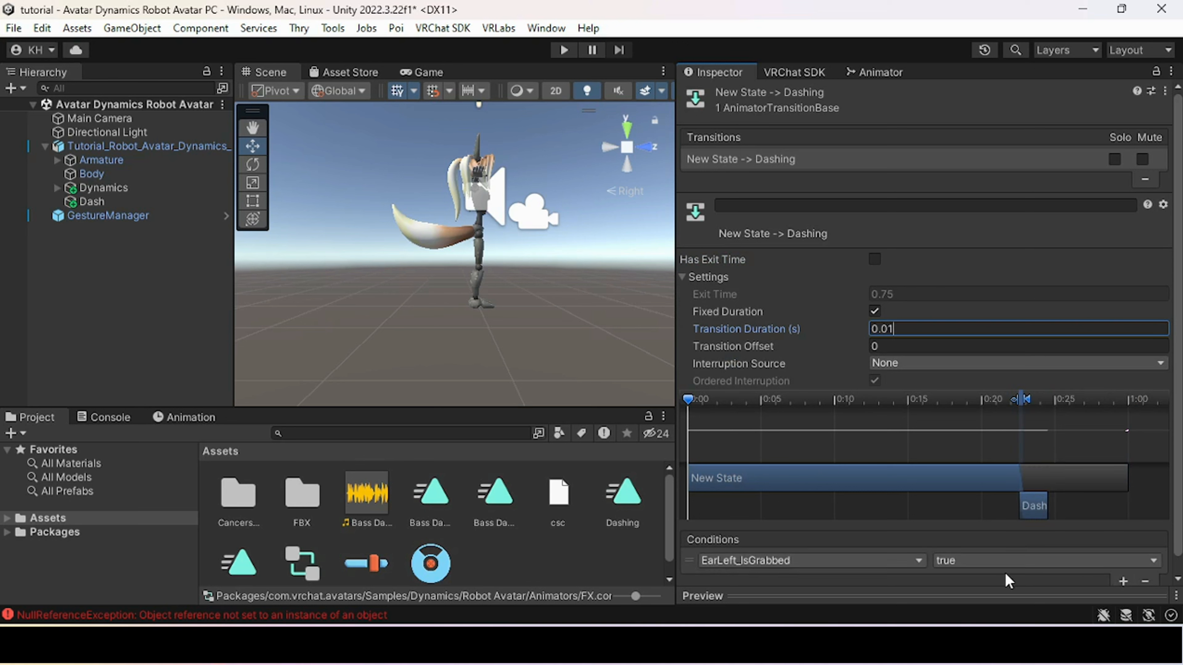
click(842, 562)
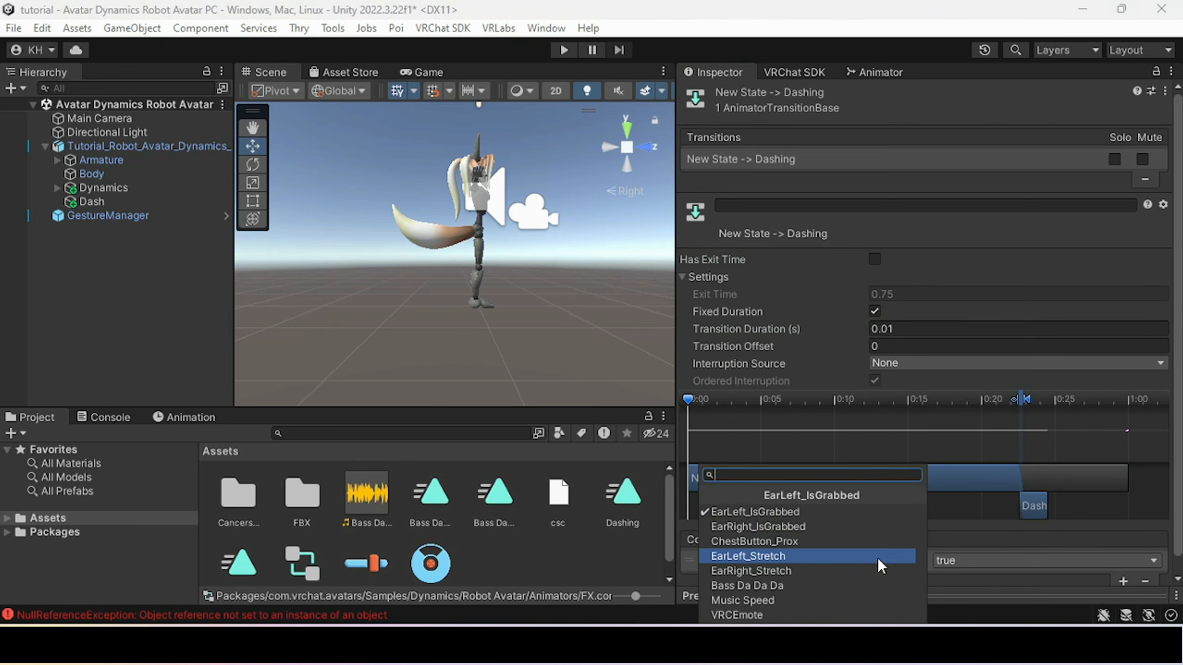
click(1137, 507)
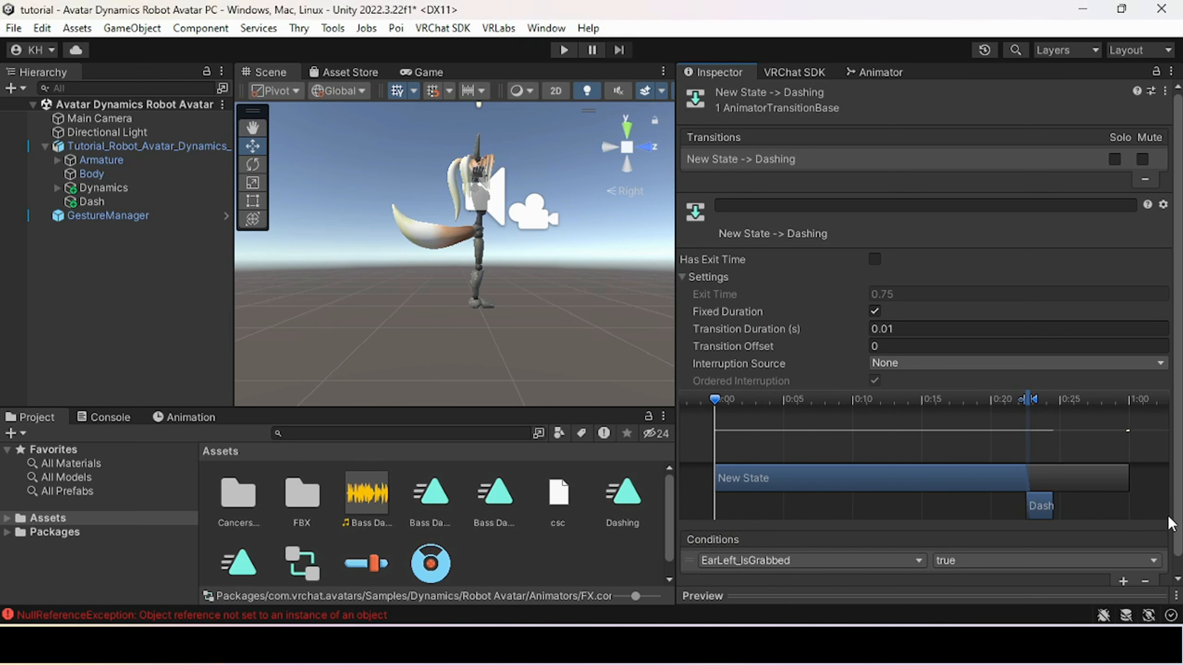
scroll(1159, 513, down, 1)
- Add a new Int parameter to the animator controller's parameter list
click(876, 72)
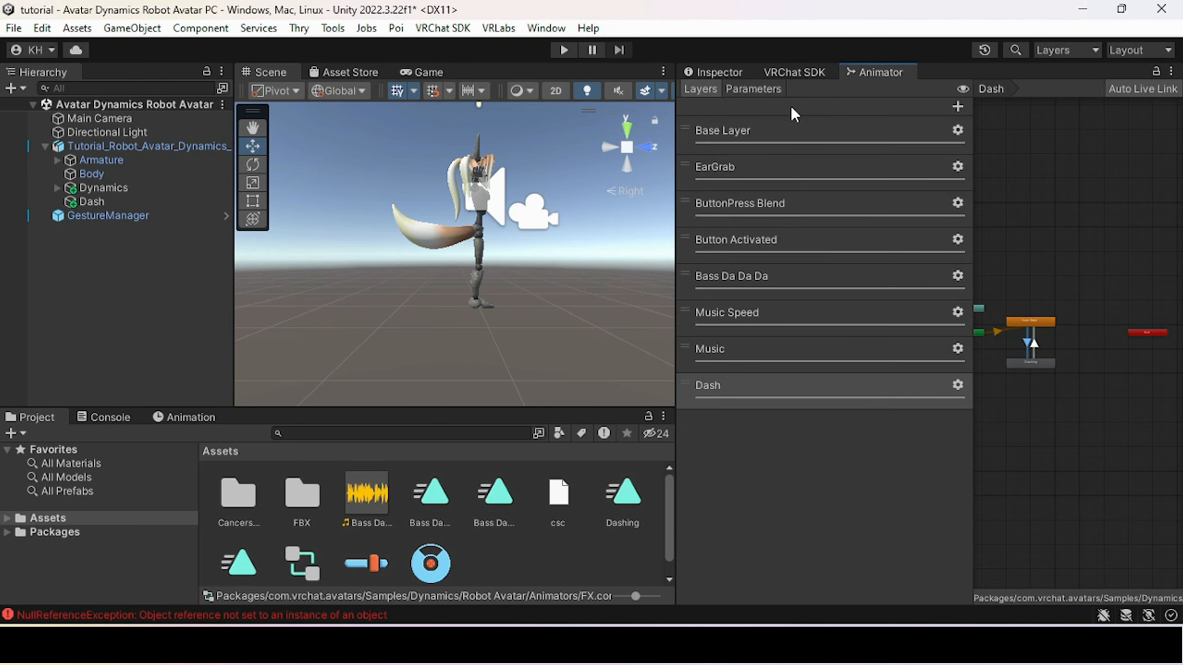
click(753, 88)
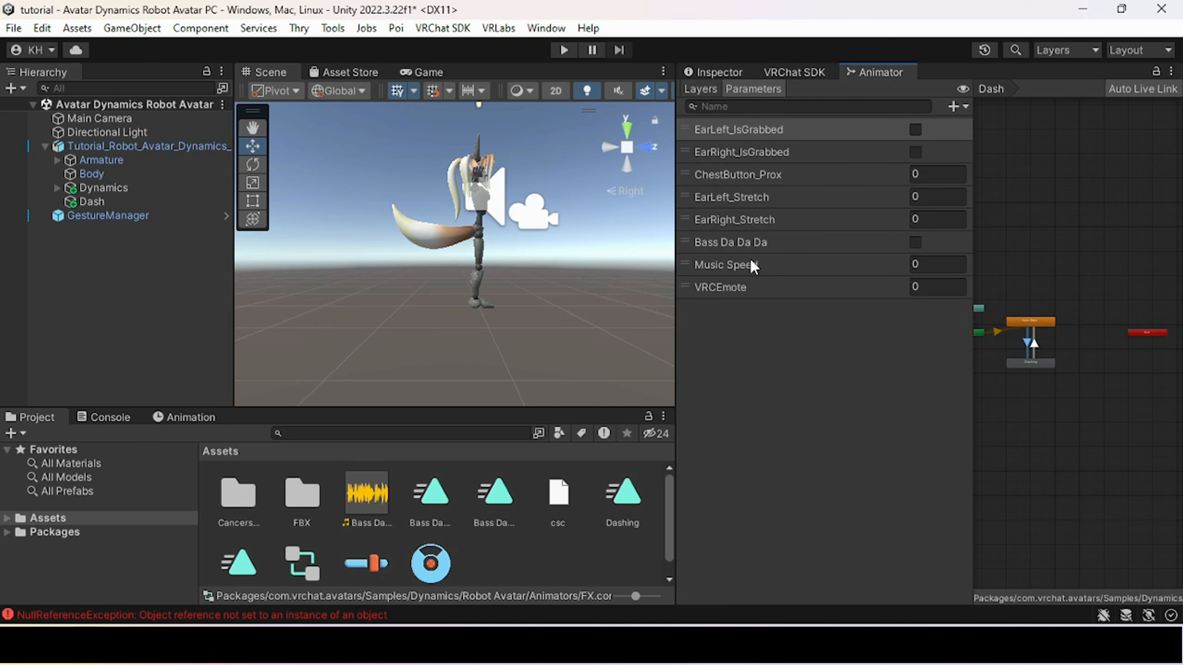
click(955, 106)
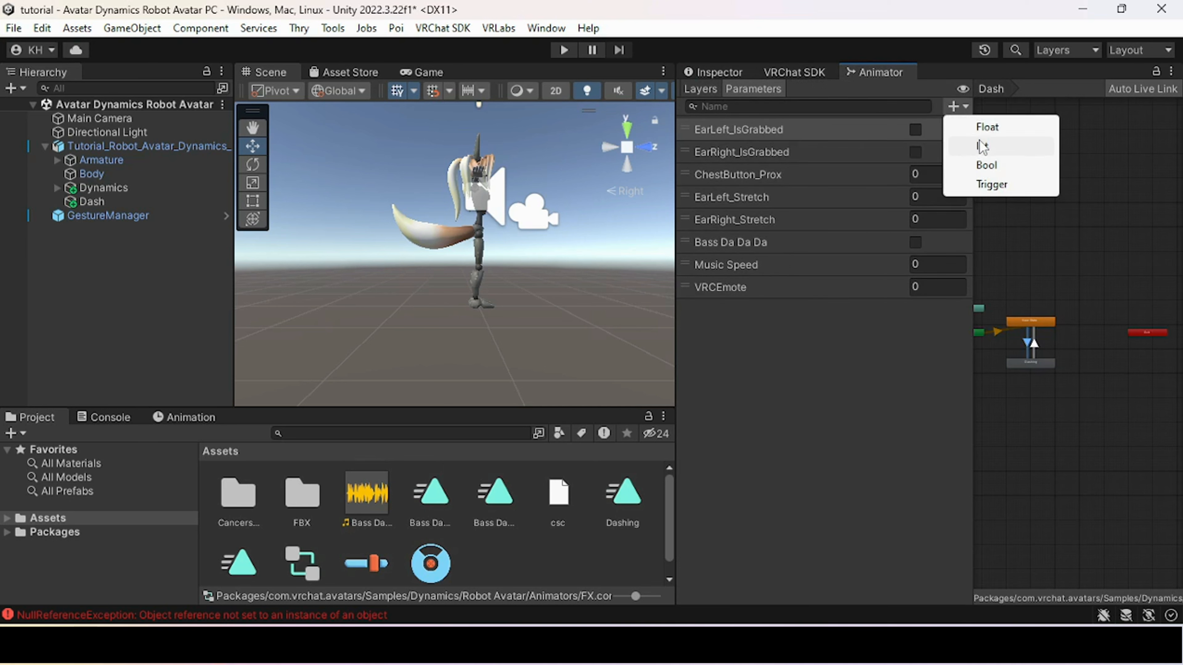
click(983, 147)
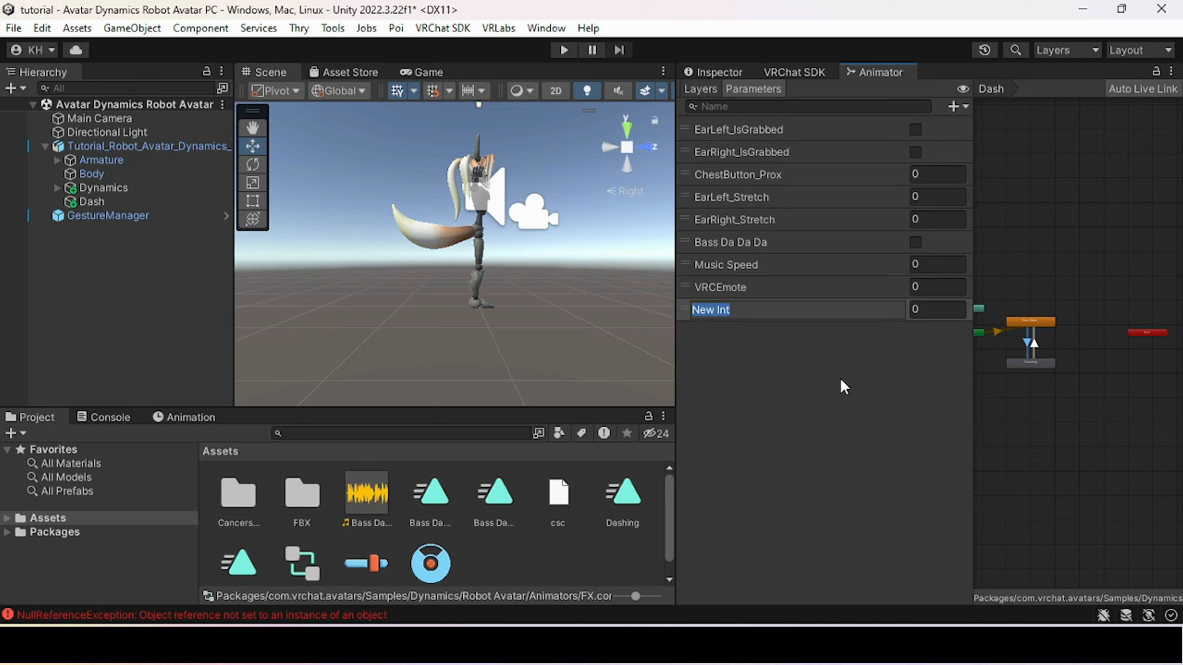
- Switch to Firefox, search for "VR Chat viseme paramater only" and open VRChat's Animator Parameters documentation page
key(alt+Tab)
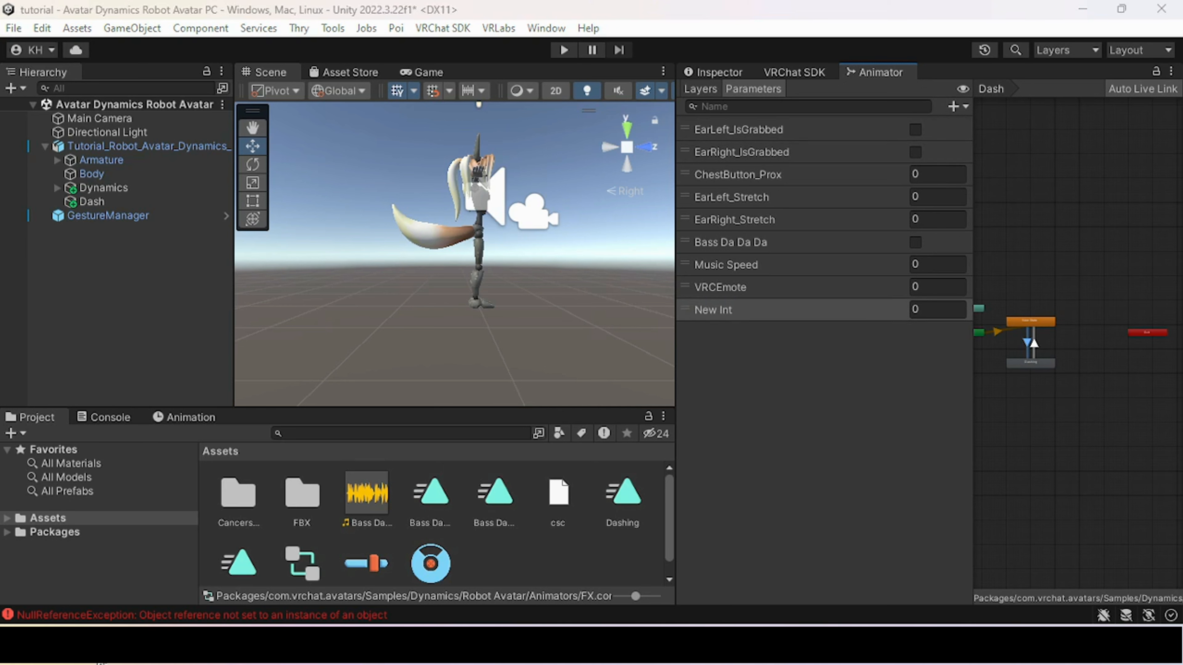
click(640, 20)
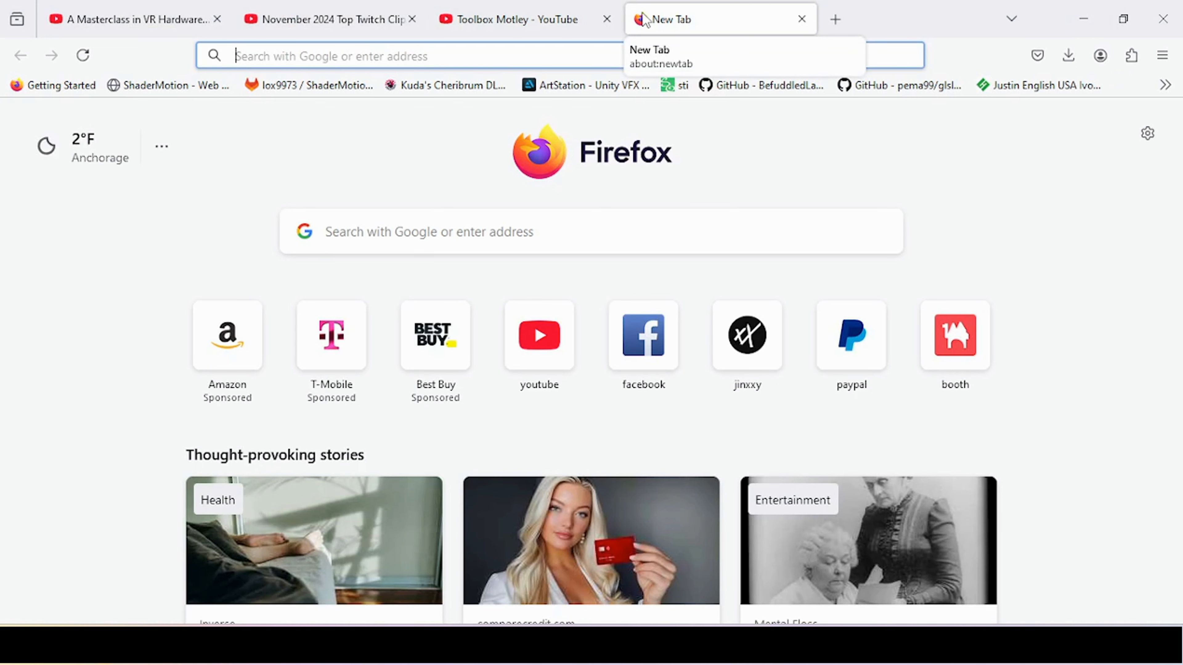
text(VR Chat)
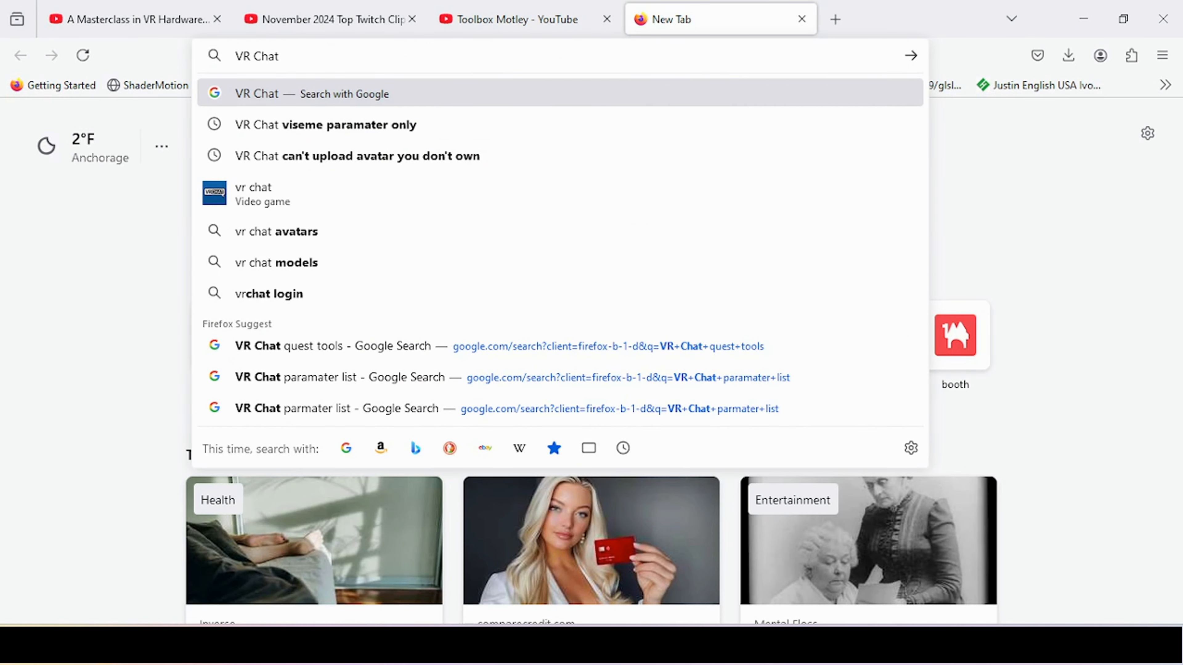
text( param)
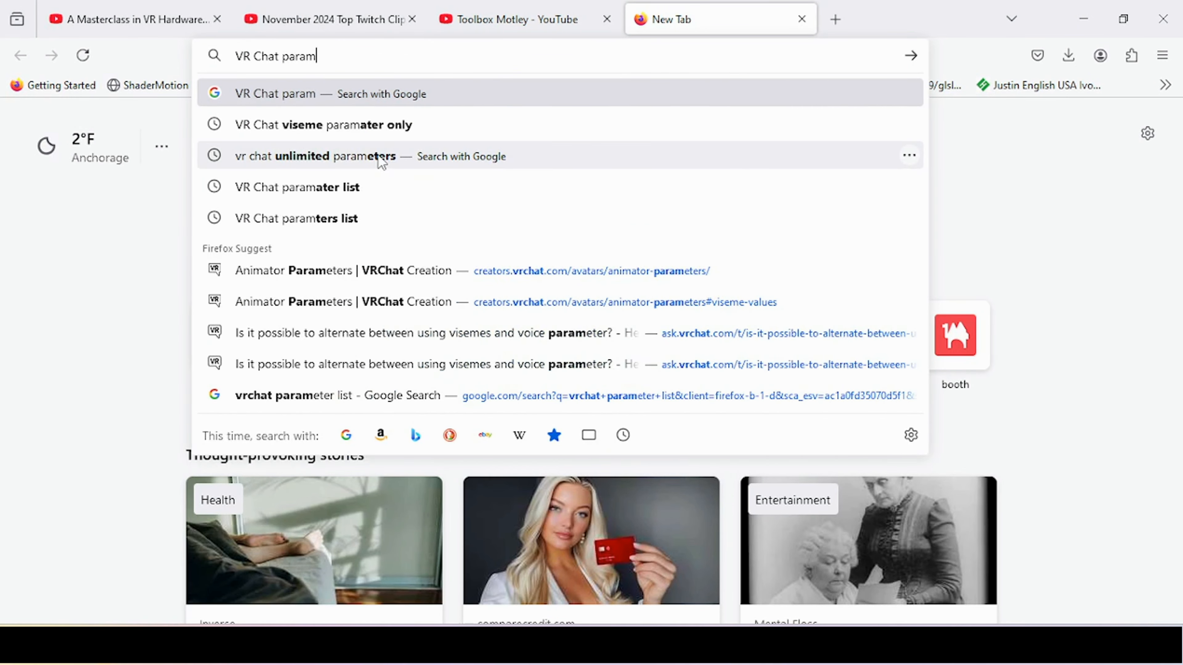
click(376, 129)
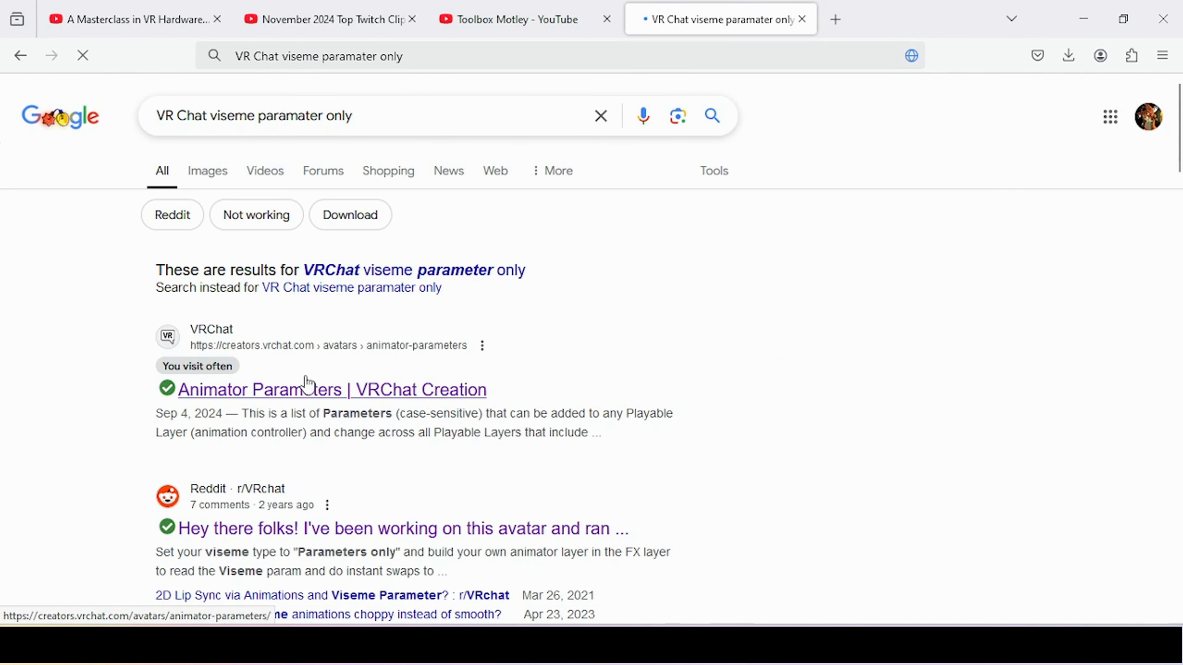
click(308, 394)
- Copy the GestureRight name from the documentation's parameter table and rename the new Int parameter in Unity to GestureRight
scroll(539, 346, down, 10)
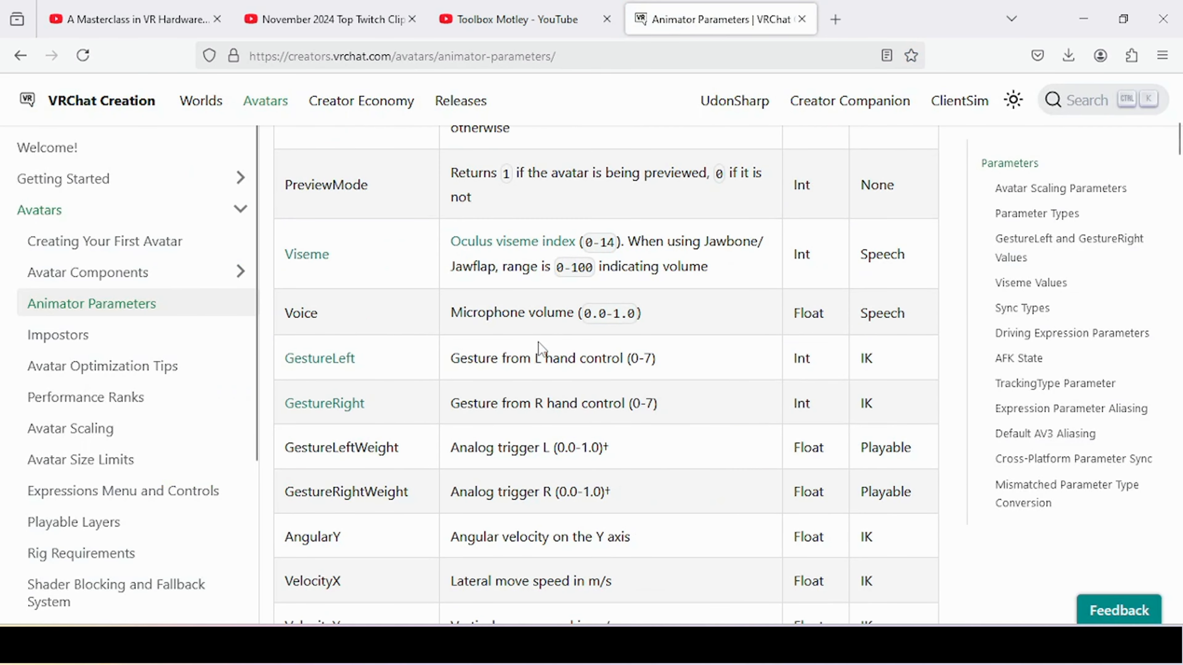
drag(410, 404, 285, 403)
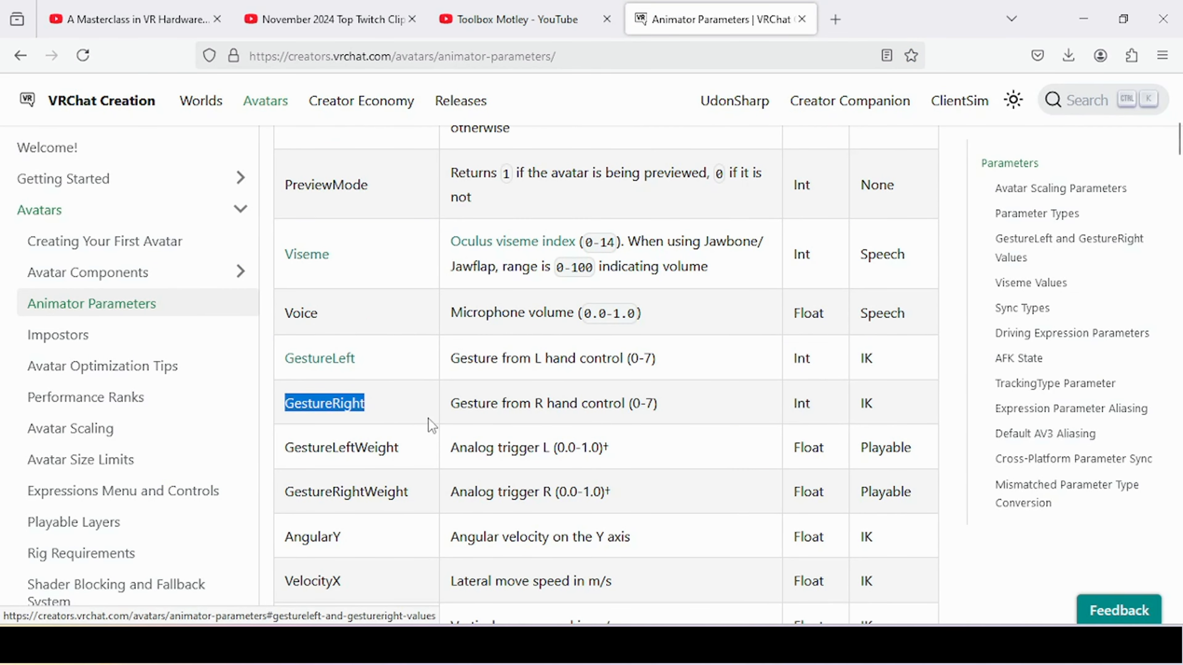
click(270, 645)
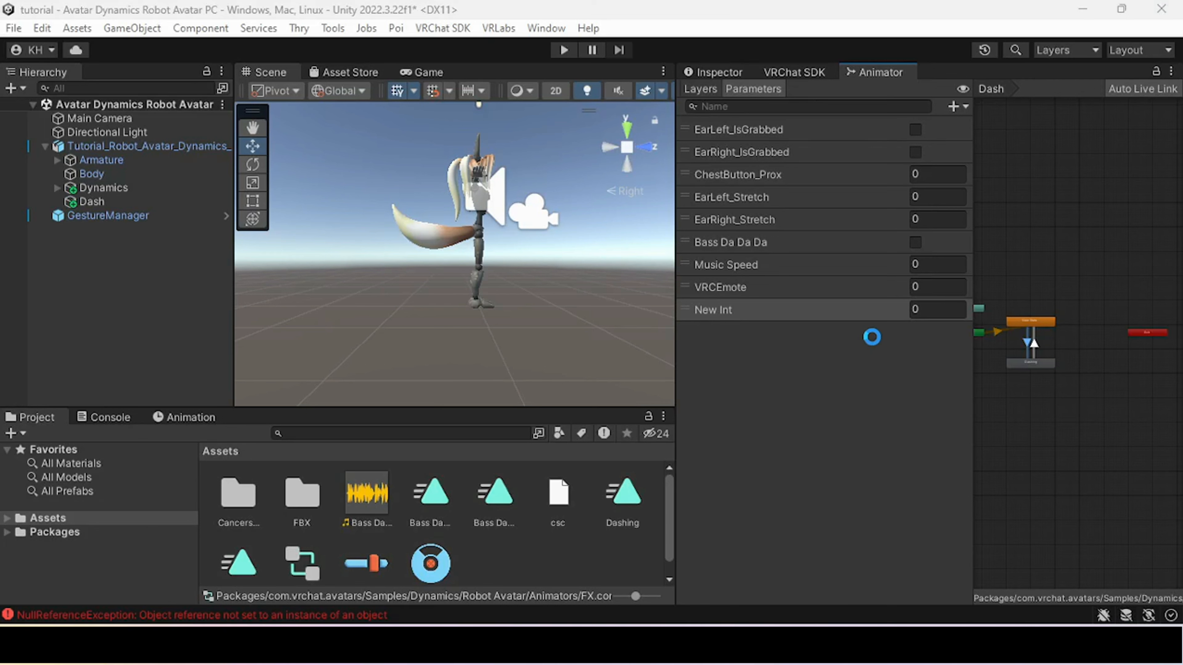
click(811, 317)
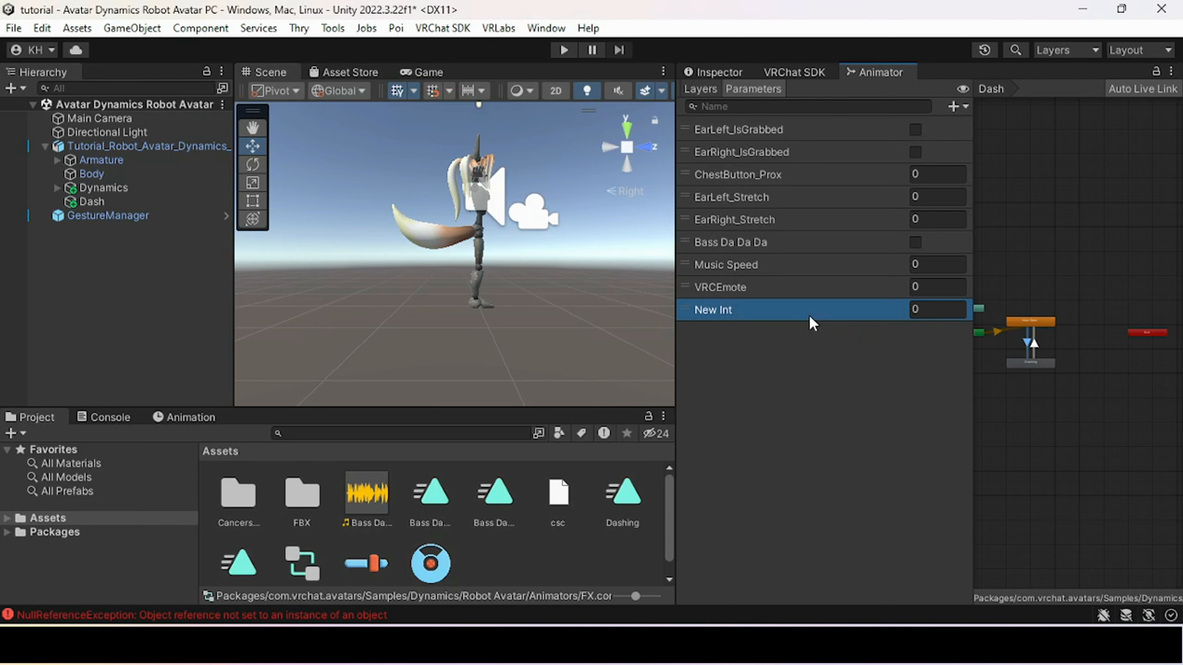
click(744, 293)
click(740, 309)
double_click(740, 309)
text(GestureRight)
key(Return)
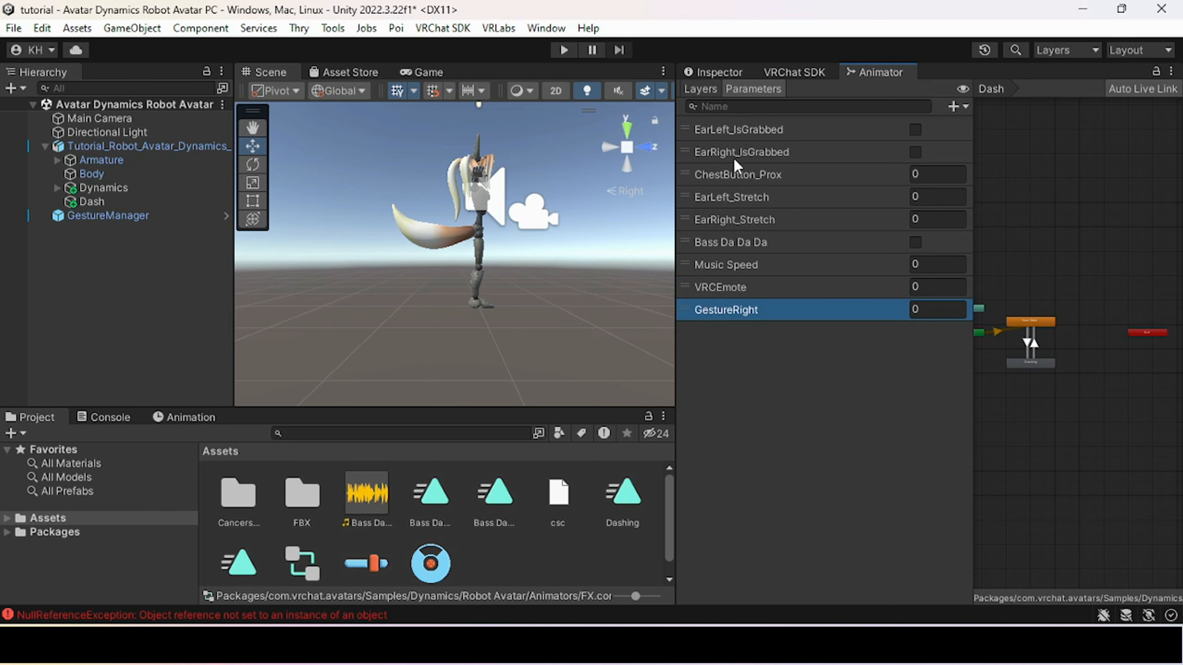
- Switch to Firefox and look up the index values for GestureLeft and GestureRight in the Animator Parameters documentation
click(713, 91)
key(alt+Tab)
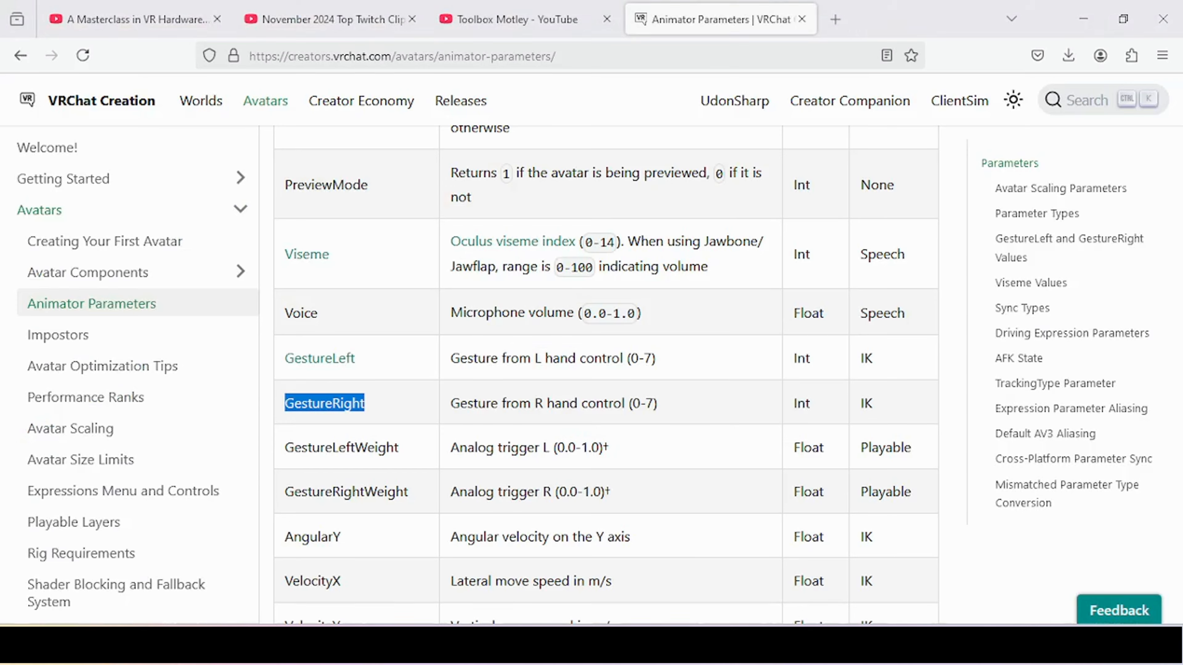
scroll(561, 415, down, 15)
scroll(437, 438, down, 20)
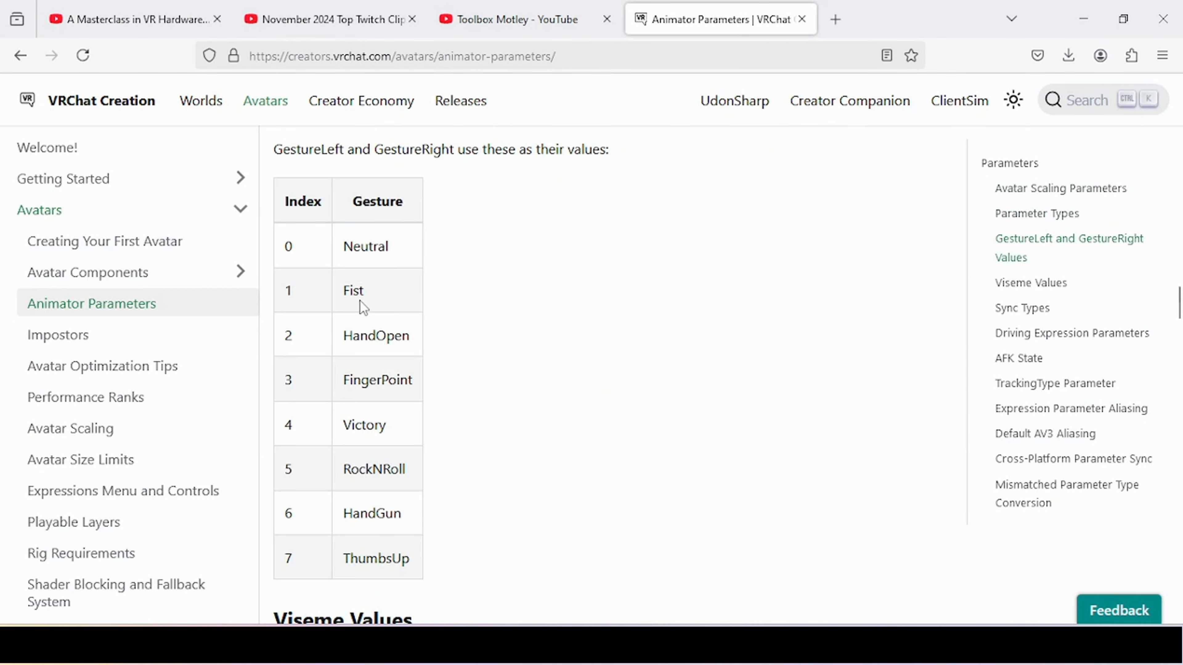
- Switch to Unity and set the New State to Dashing transition's condition to GestureRight Equals 1
key(alt+Tab)
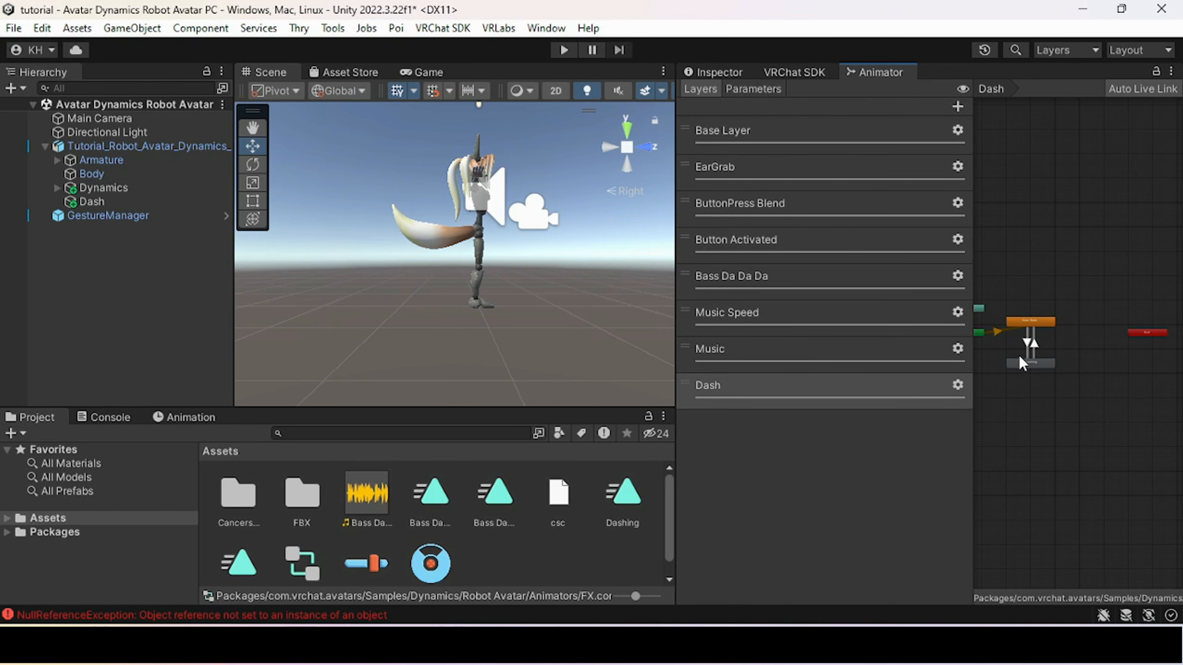
click(1027, 343)
click(711, 74)
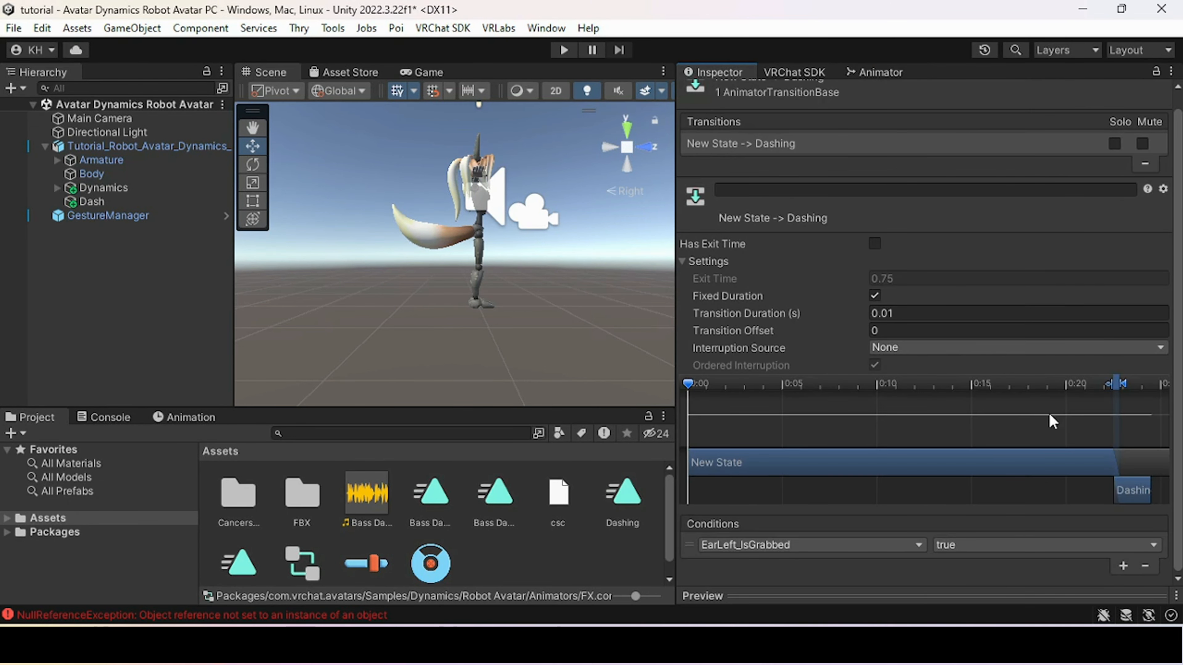
click(881, 548)
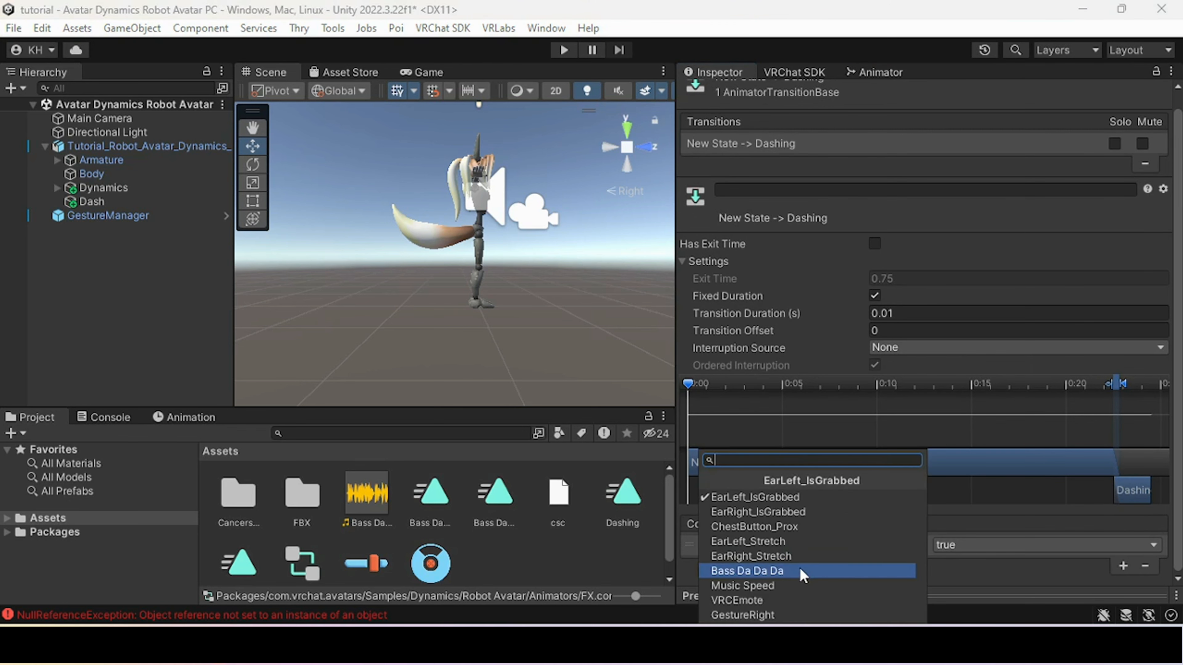
click(784, 615)
click(964, 546)
click(982, 523)
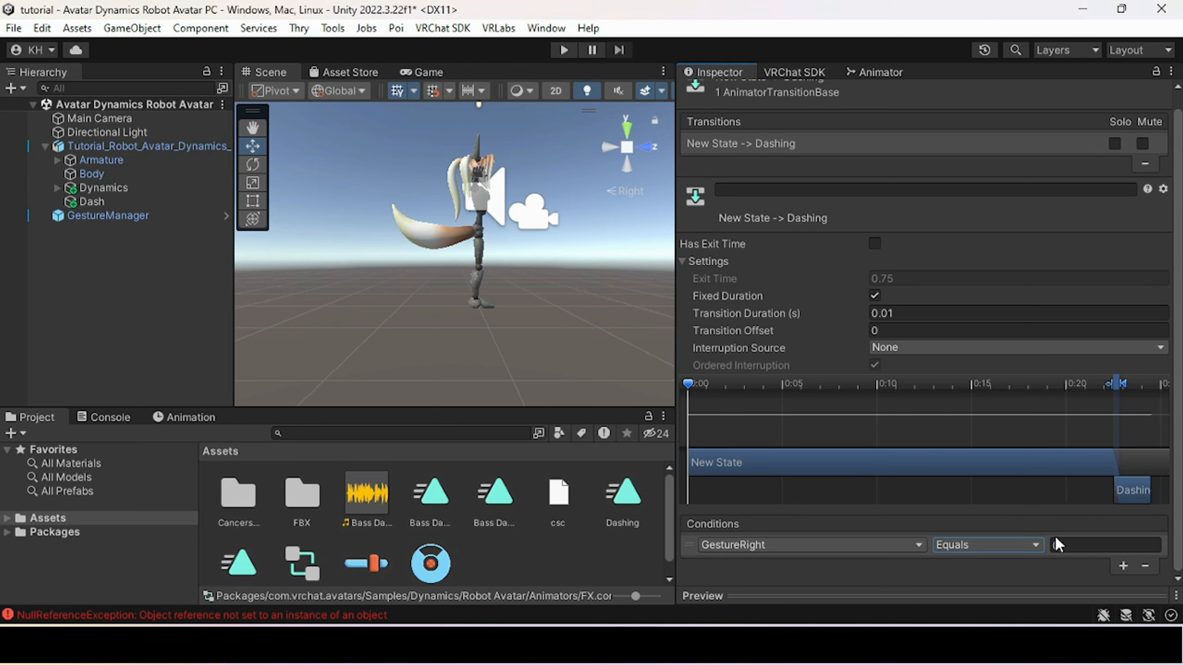
click(1056, 544)
text(1)
- Disable Has Exit Time on the Dashing to New State transition and set its transition duration to 0.01 s
click(880, 72)
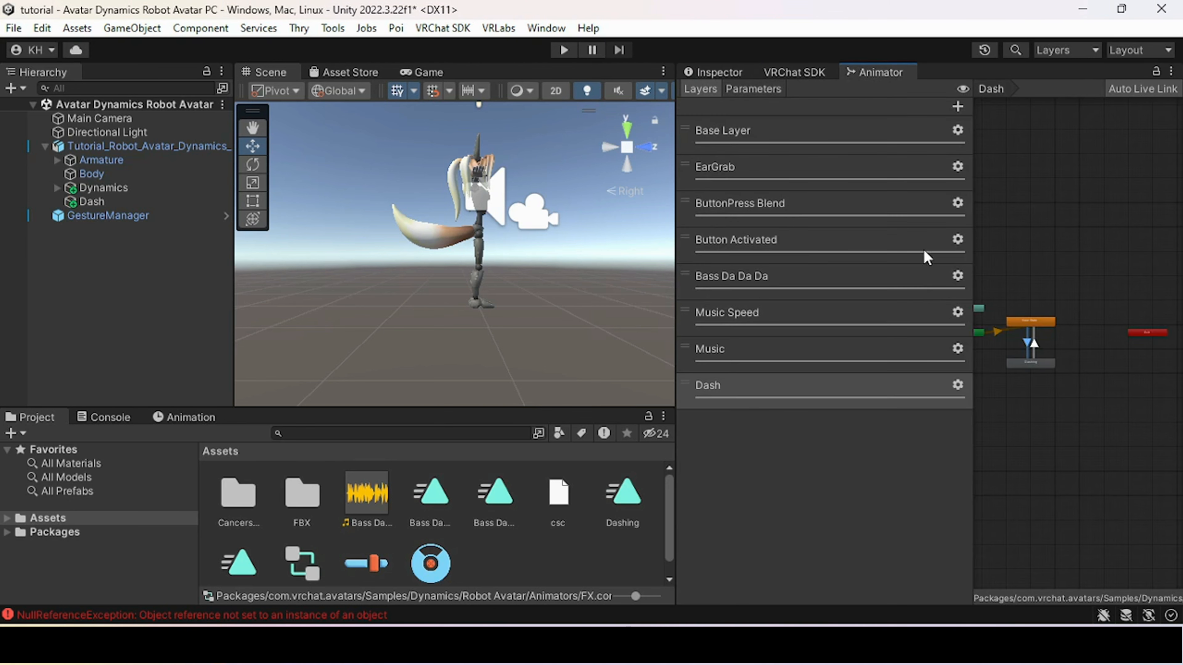
click(1030, 344)
click(745, 75)
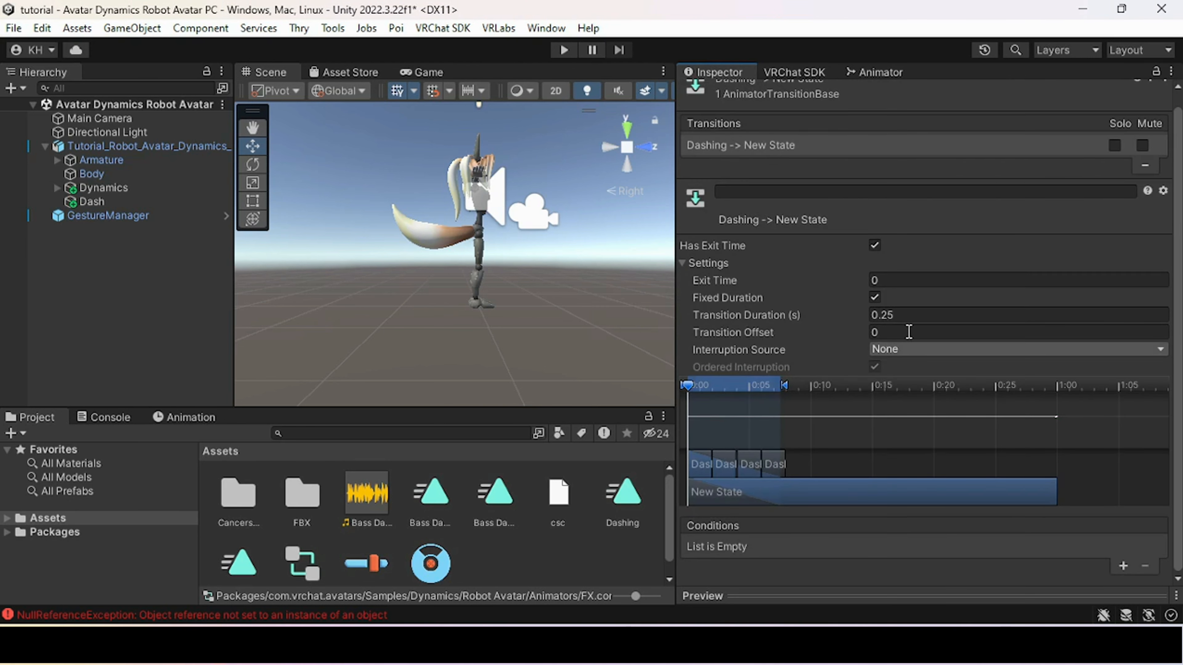
click(875, 245)
double_click(911, 313)
text(01)
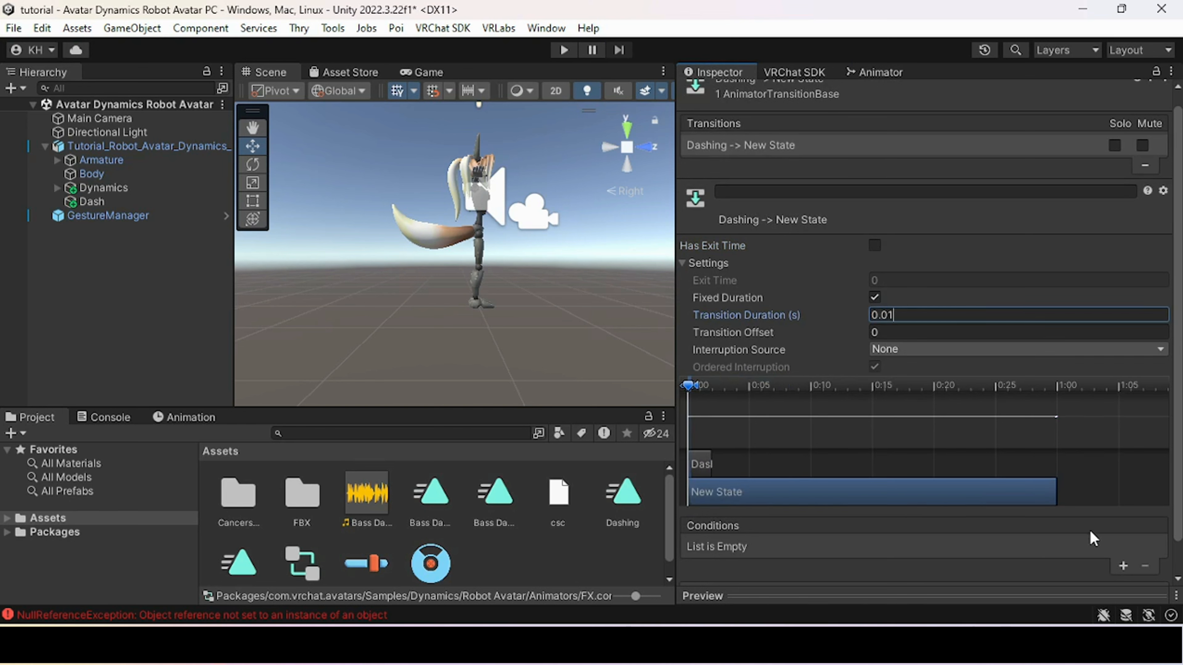
- Add a GestureRight NotEqual 1 condition to the Dashing to New State transition
click(1123, 565)
click(811, 549)
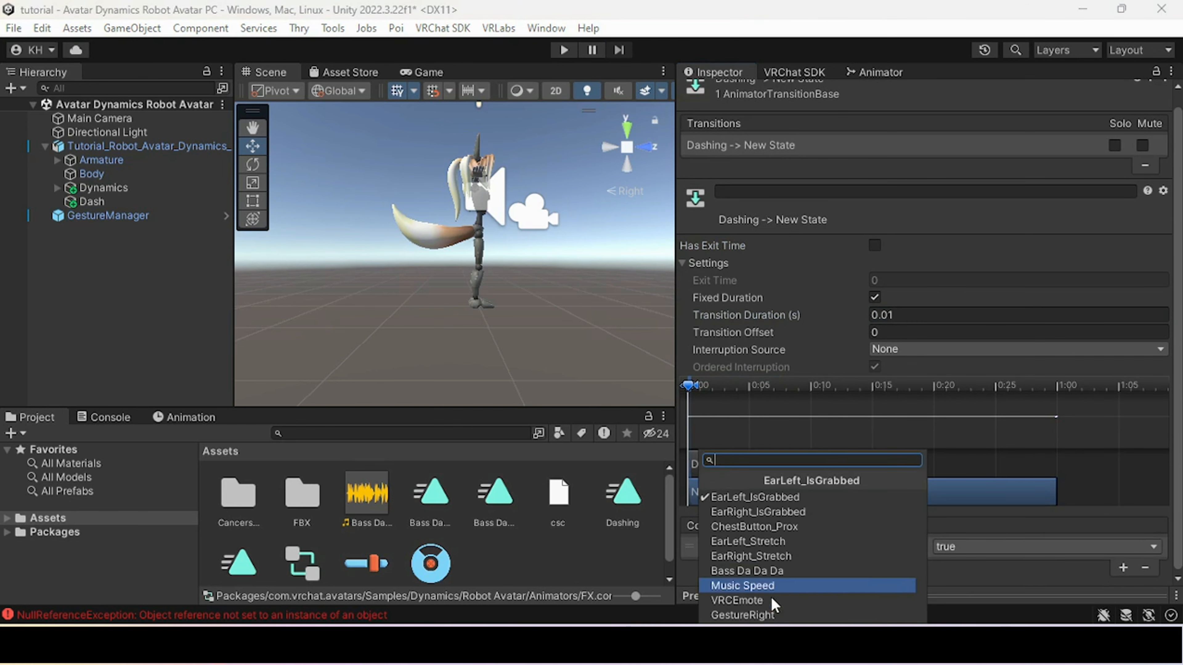
click(771, 597)
click(980, 546)
click(987, 543)
click(1104, 546)
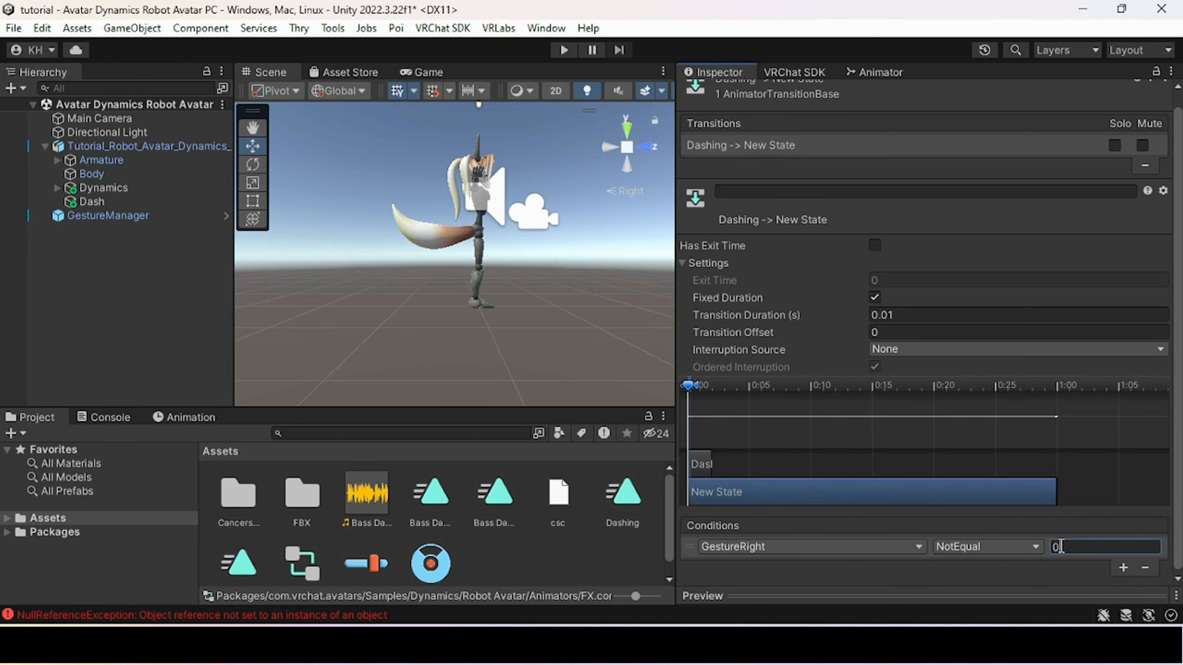
text(1)
click(870, 79)
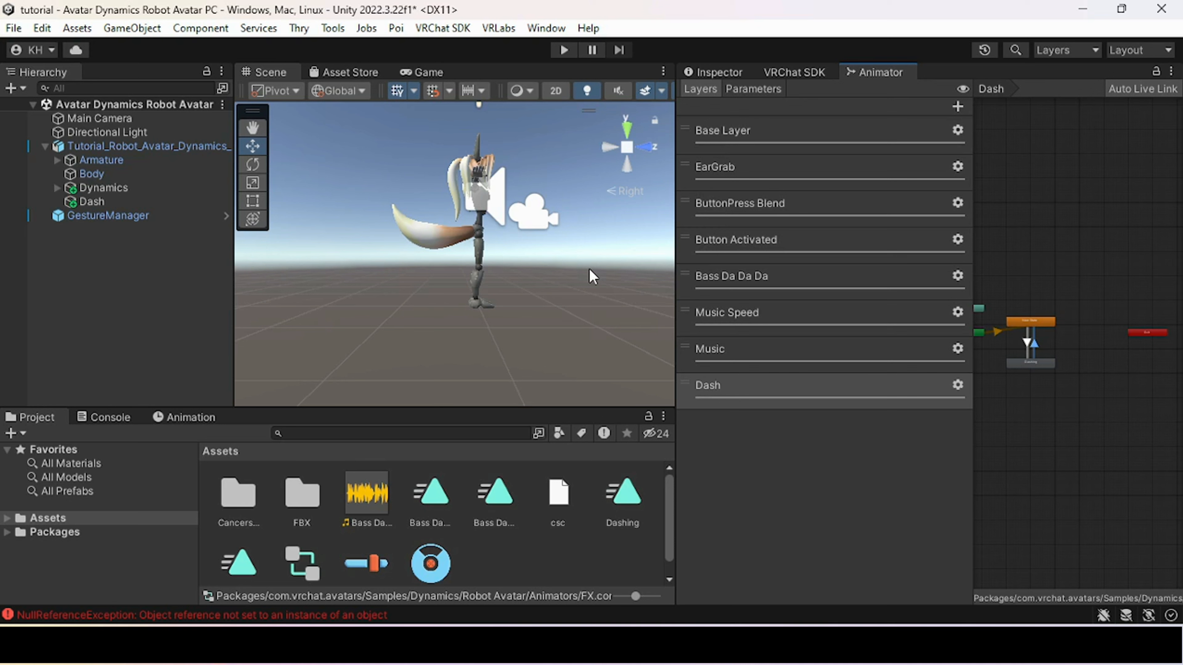
scroll(585, 264, down, 2)
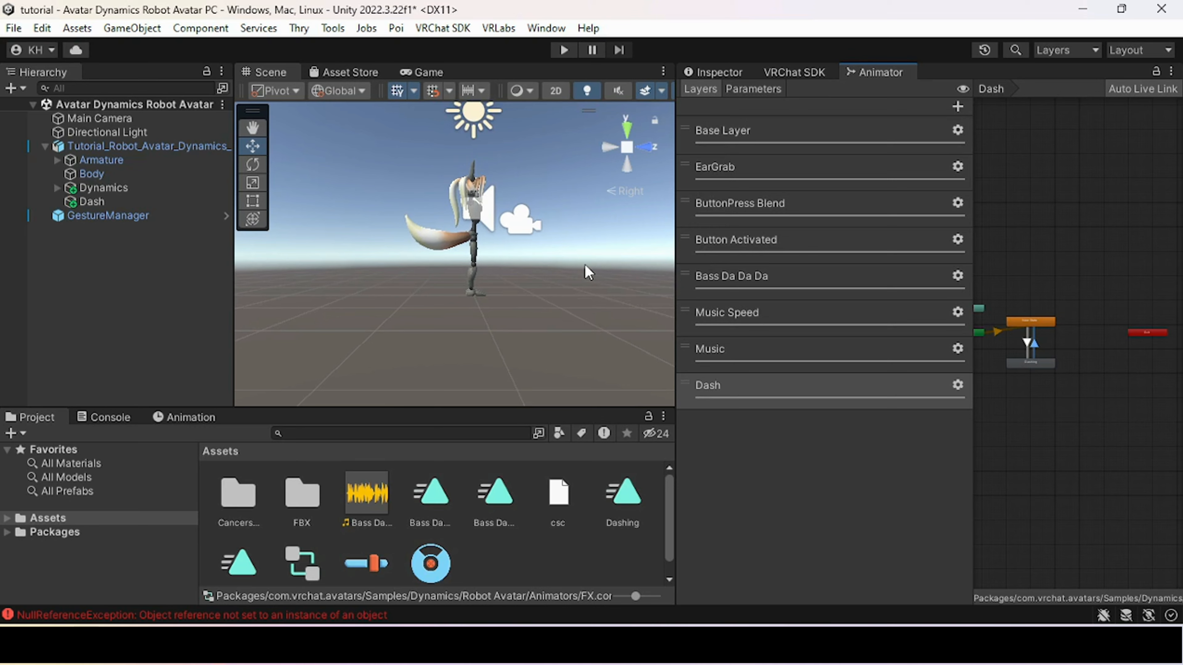
right_drag(585, 264, 556, 252)
middle_drag(556, 251, 480, 284)
scroll(480, 284, down, 2)
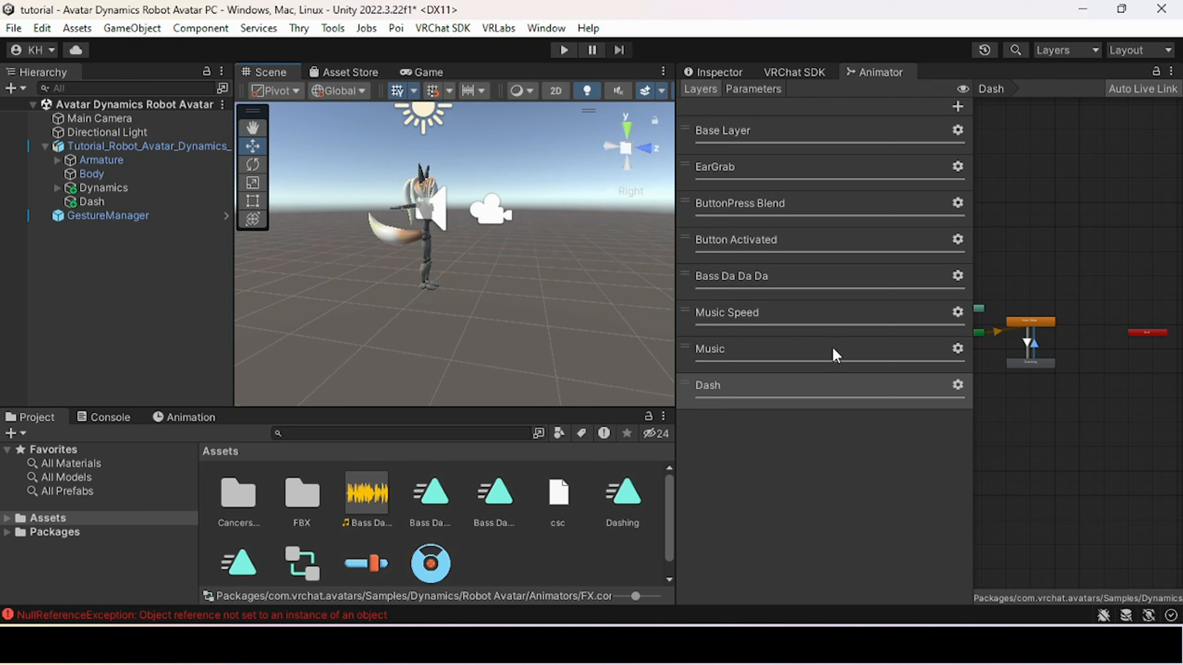
click(868, 485)
- Switch to Firefox and examine the Grounded, VelocityX and VelocityY entries in VRChat's animator parameter table
click(247, 645)
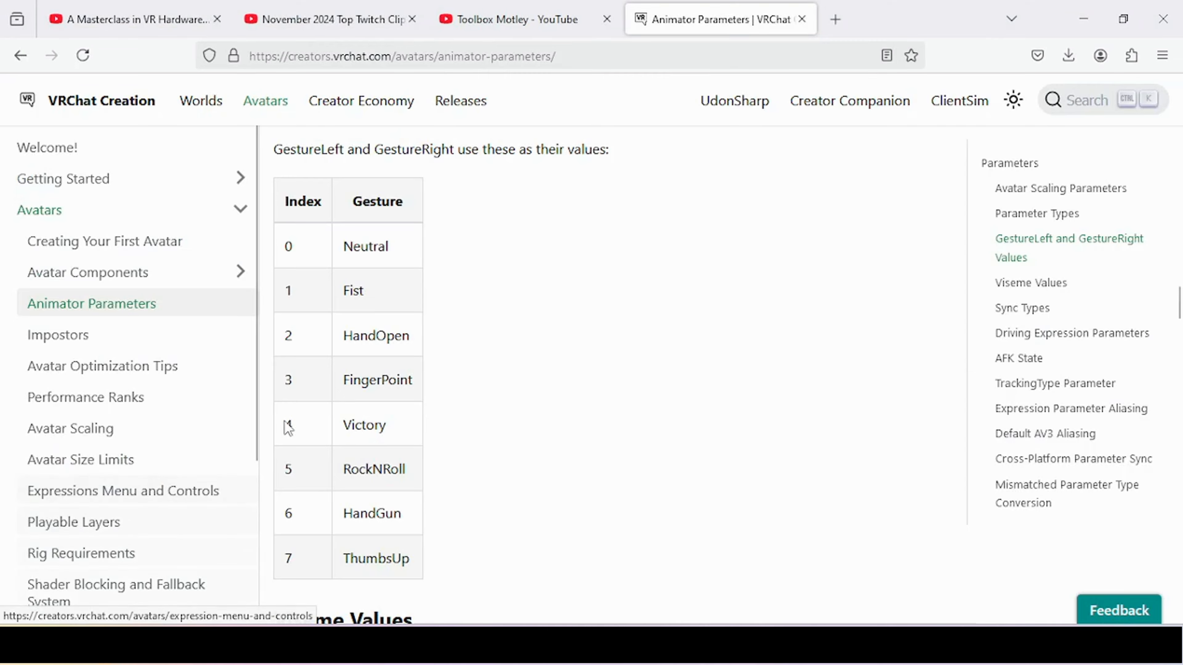
scroll(477, 366, up, 4)
scroll(479, 365, up, 15)
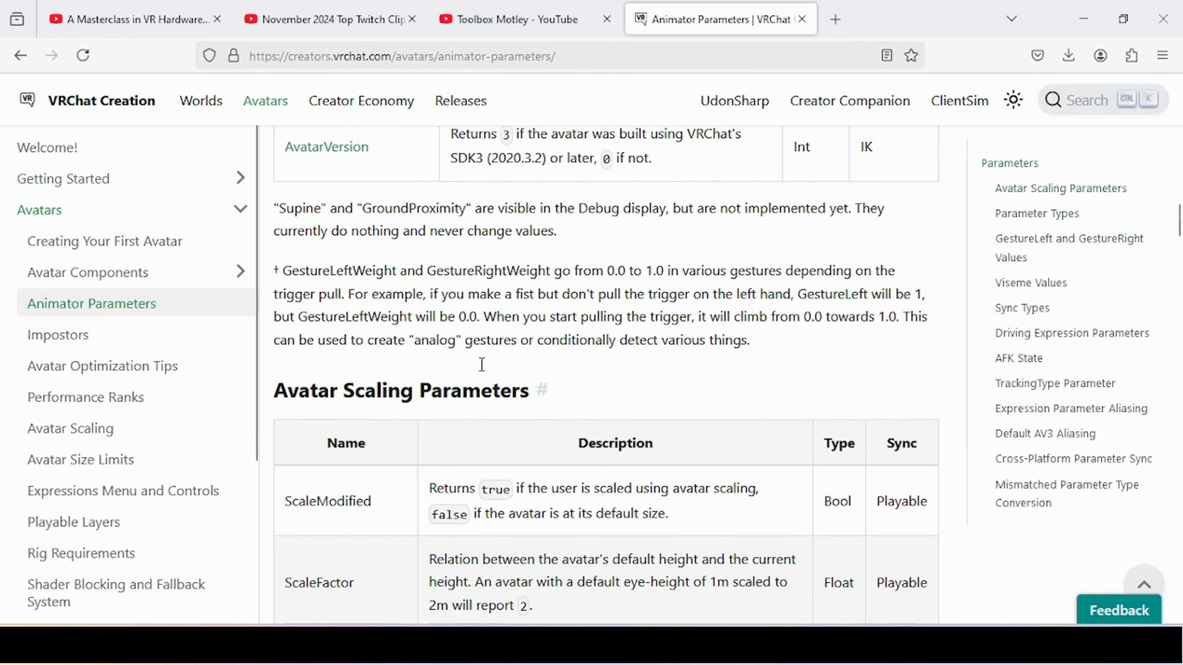
scroll(479, 364, up, 5)
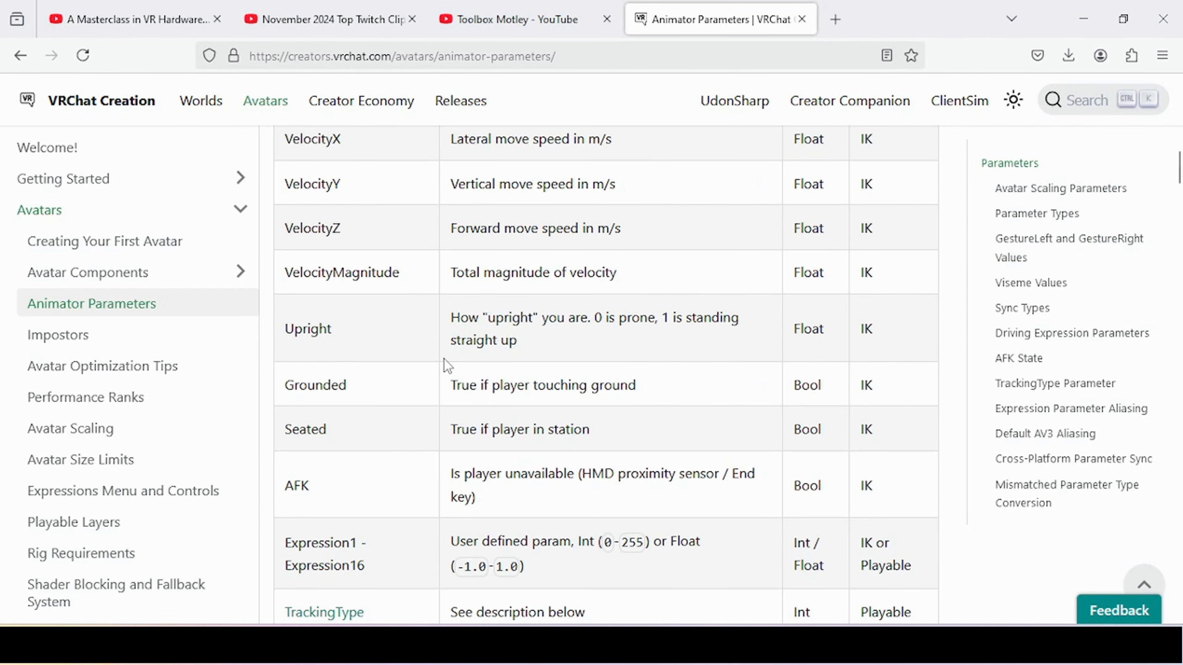
double_click(315, 386)
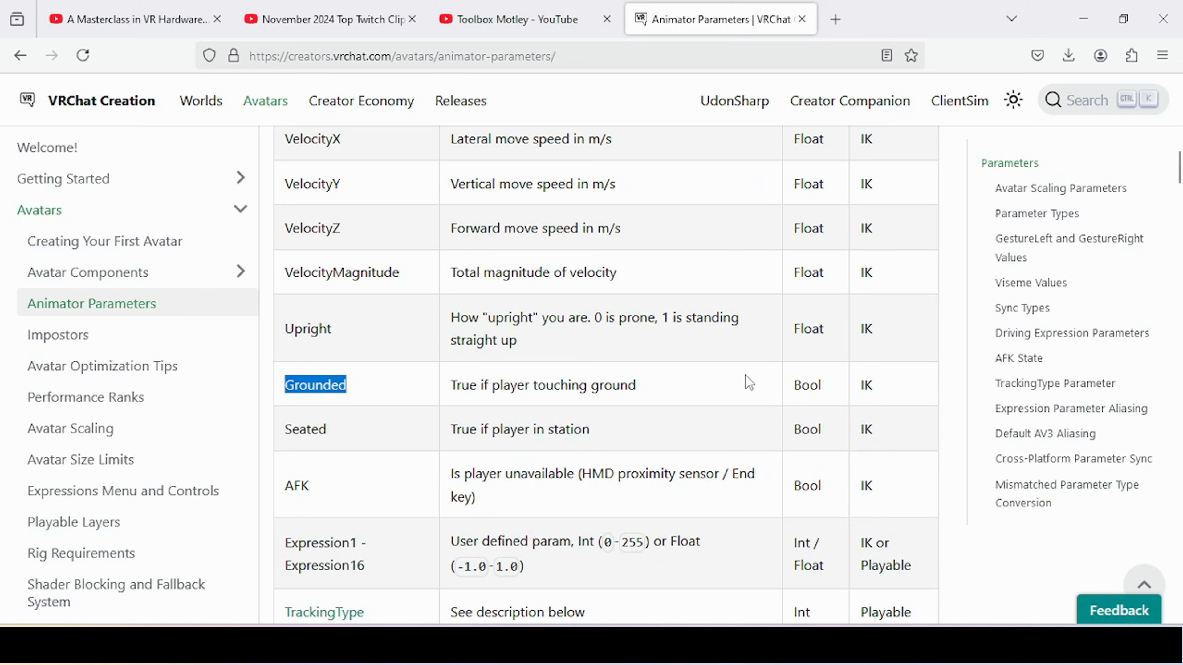
click(371, 383)
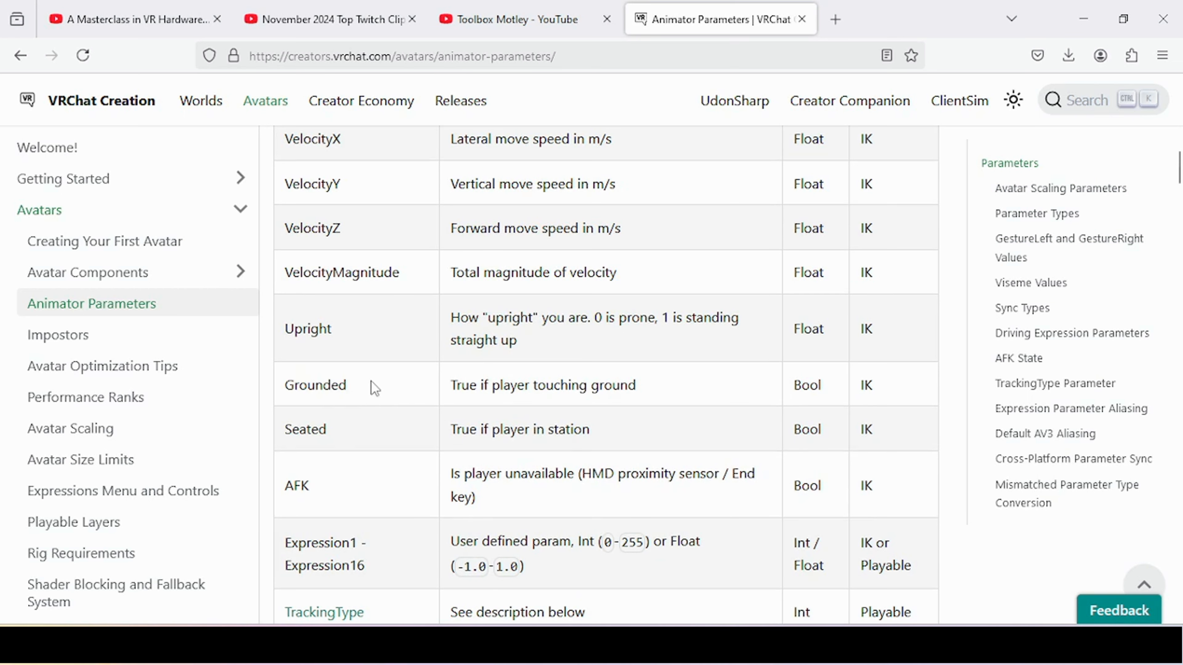
scroll(351, 320, up, 2)
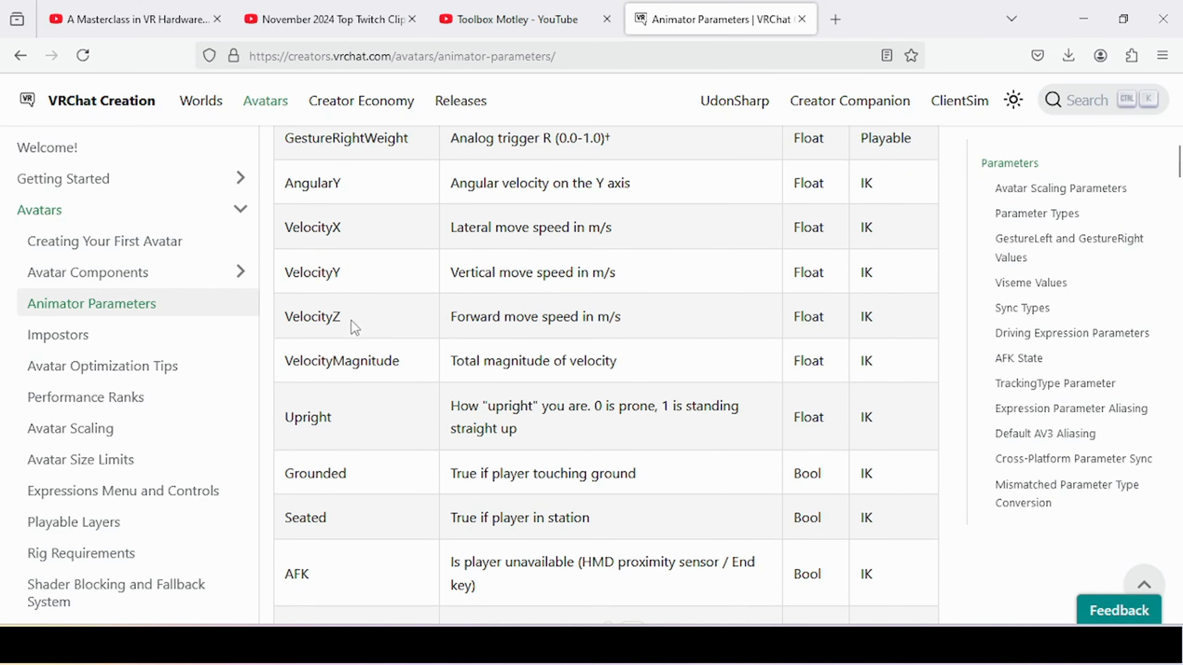
double_click(308, 277)
click(356, 276)
double_click(303, 230)
click(311, 279)
double_click(310, 273)
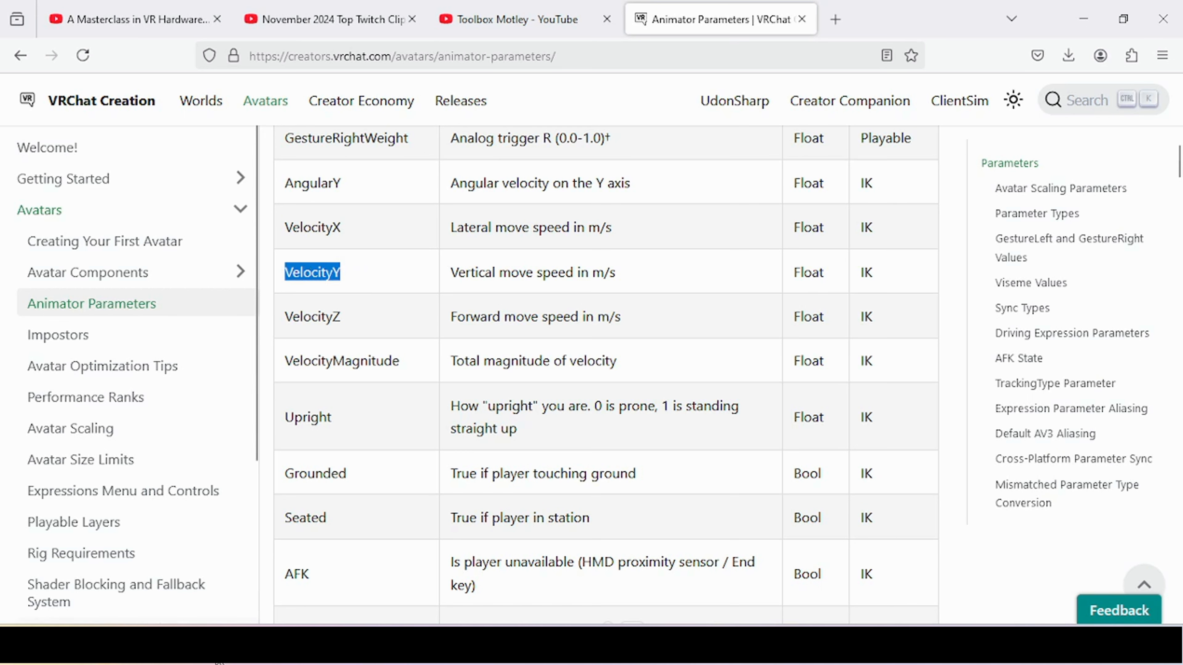
- Return to the VRChat parameter table and review the Grounded entry and its neighbouring parameters once more
click(205, 644)
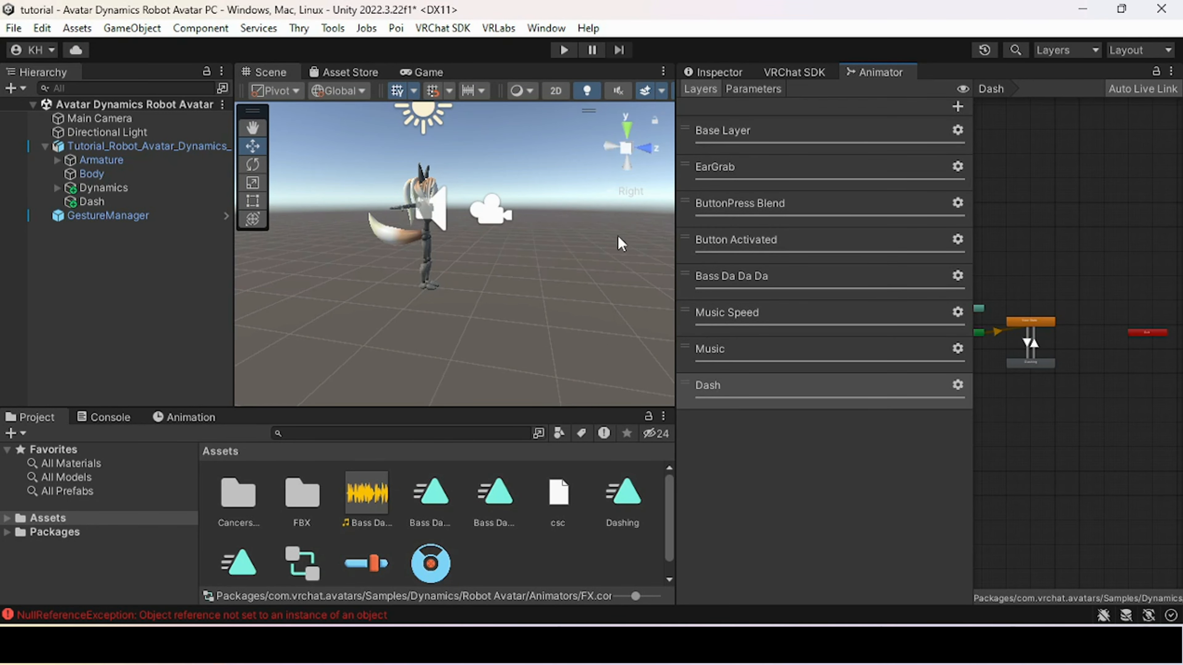
click(204, 645)
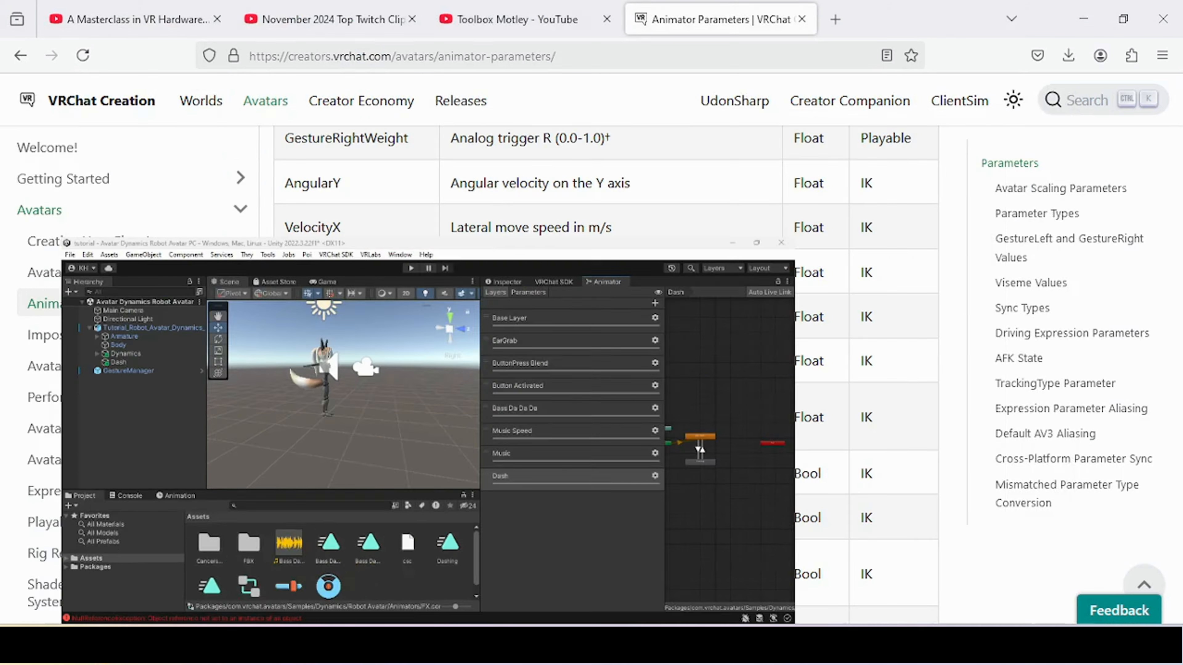
scroll(313, 420, down, 3)
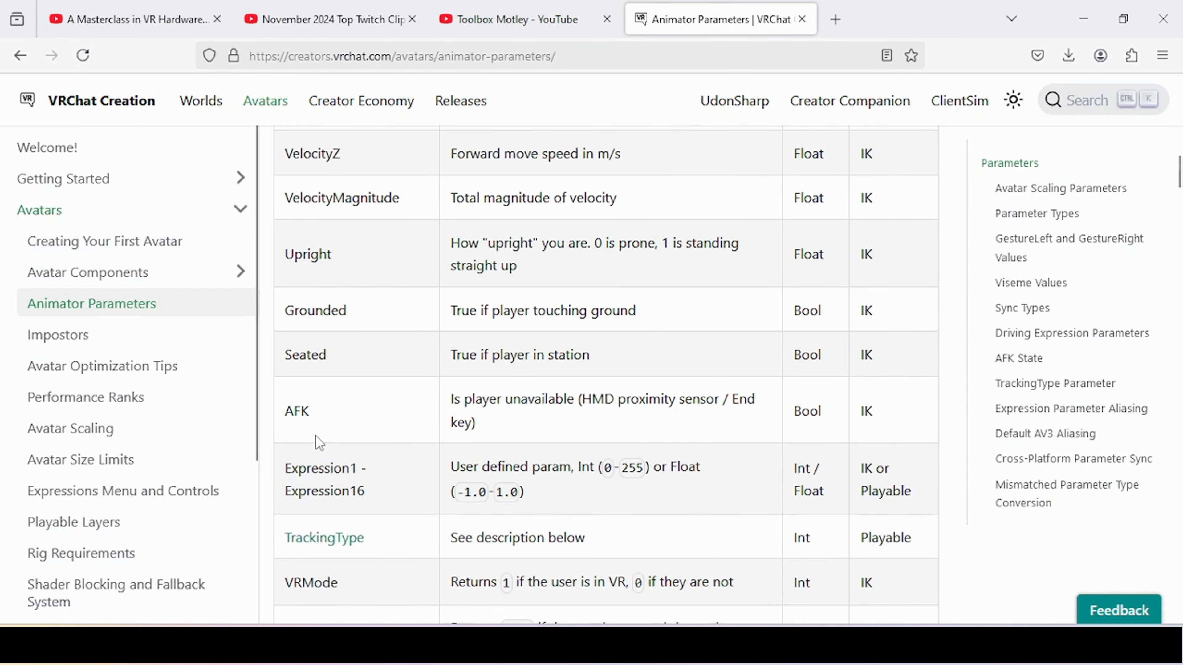
double_click(306, 312)
scroll(371, 335, up, 1)
scroll(372, 335, up, 6)
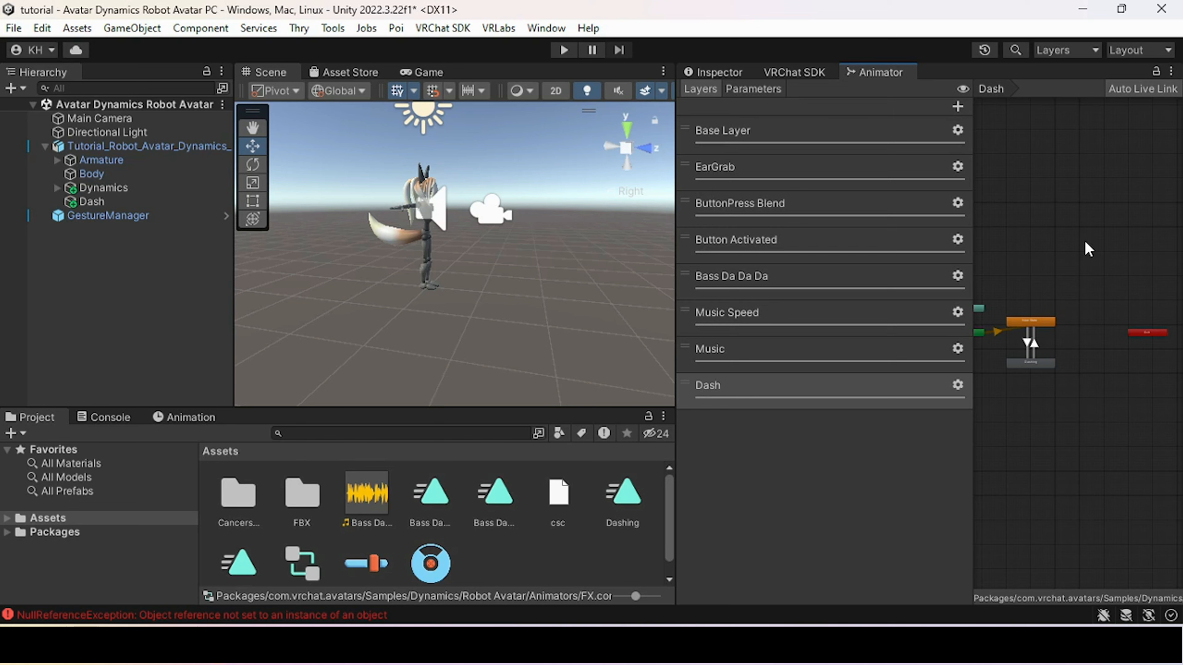
- Select the Dash object and examine its box collider's placement relative to the avatar from behind
click(607, 148)
right_drag(414, 249, 219, 219)
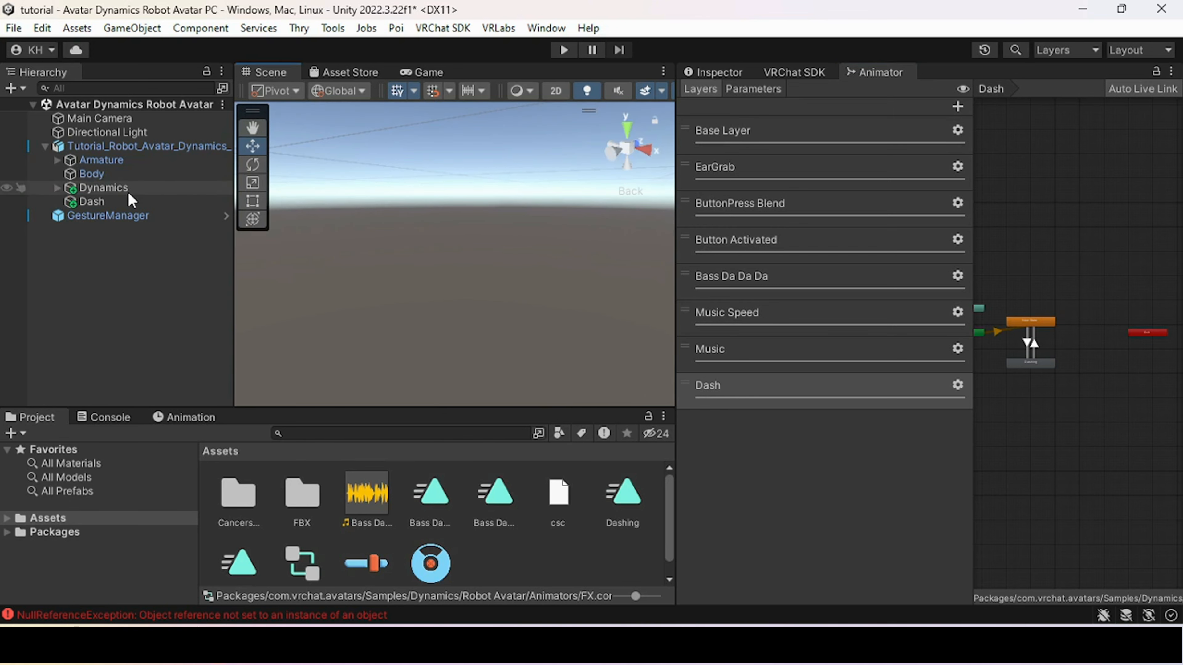
click(119, 203)
middle_drag(443, 199, 356, 270)
right_drag(527, 268, 428, 275)
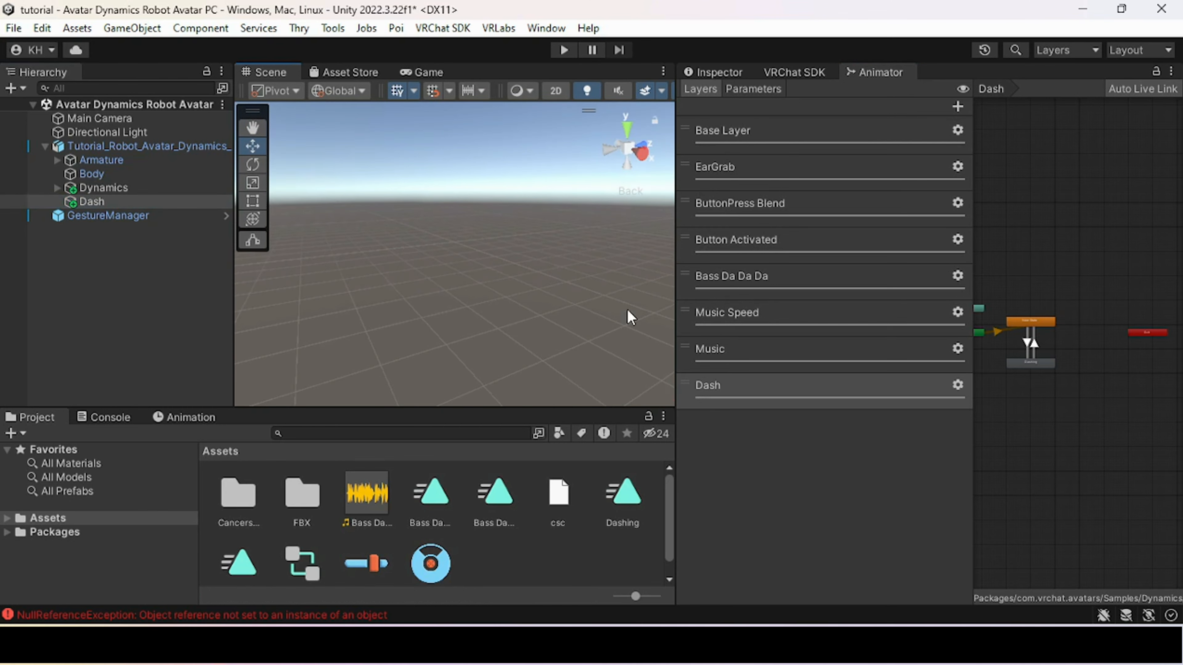
middle_drag(627, 310, 431, 301)
scroll(502, 304, down, 4)
scroll(387, 327, down, 4)
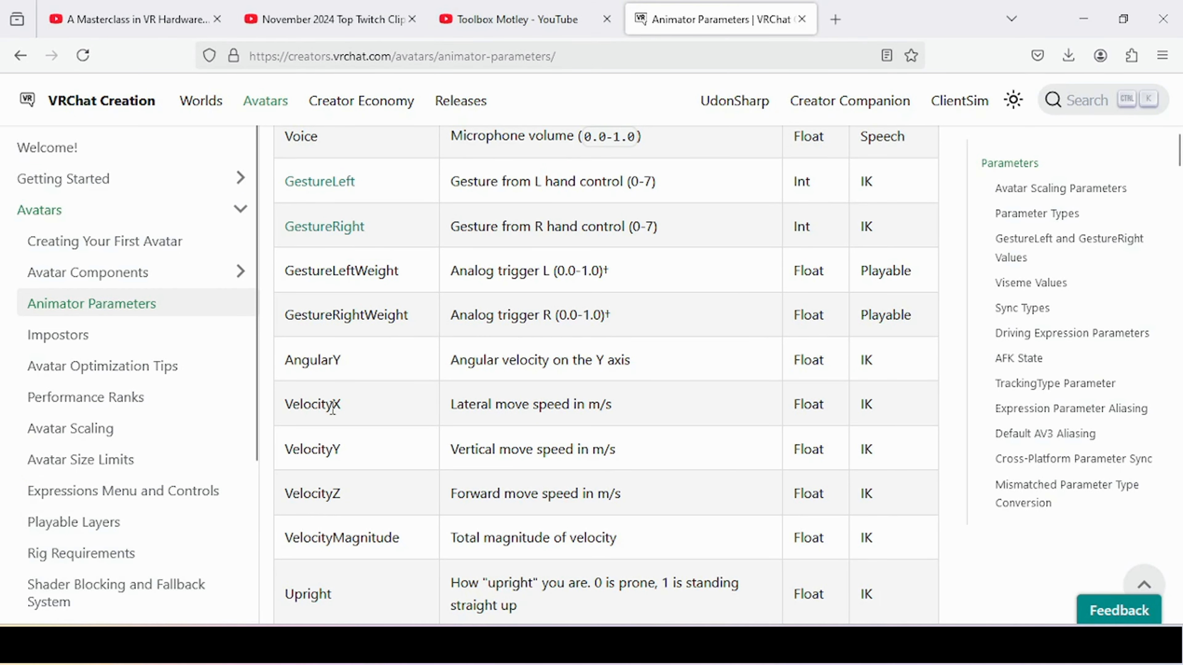
- Switch to Firefox and review the VelocityX, VelocityY, VelocityZ and surrounding entries in VRChat's animator parameter table
double_click(313, 493)
double_click(321, 402)
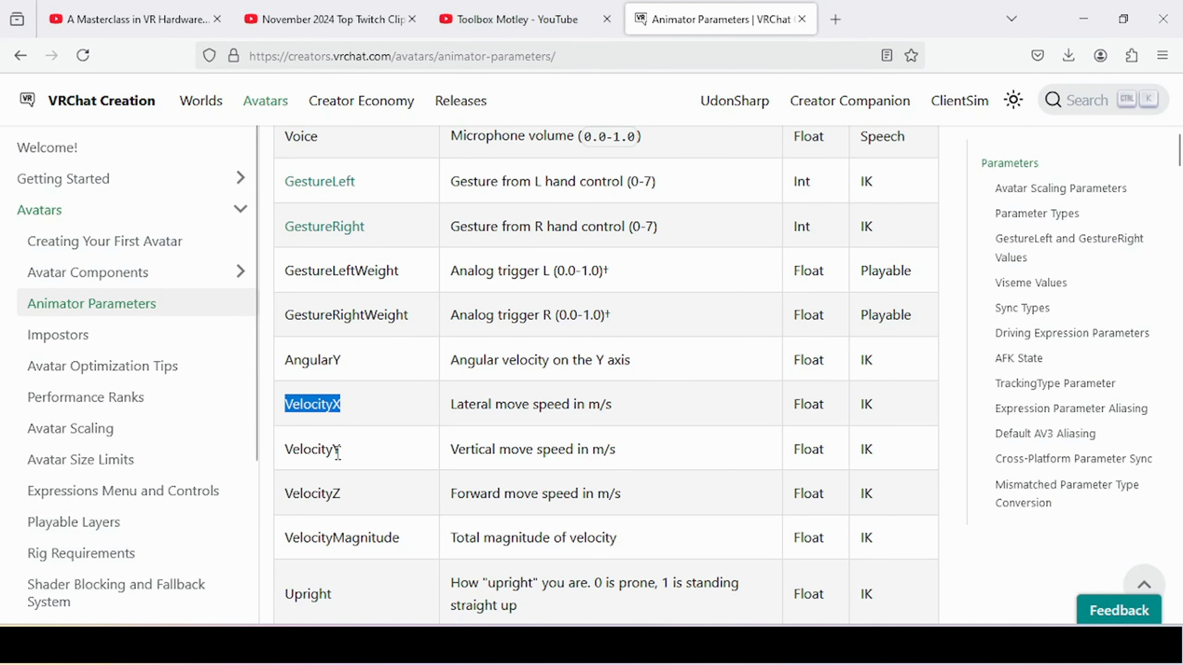
click(421, 460)
scroll(421, 461, down, 2)
scroll(418, 451, down, 1)
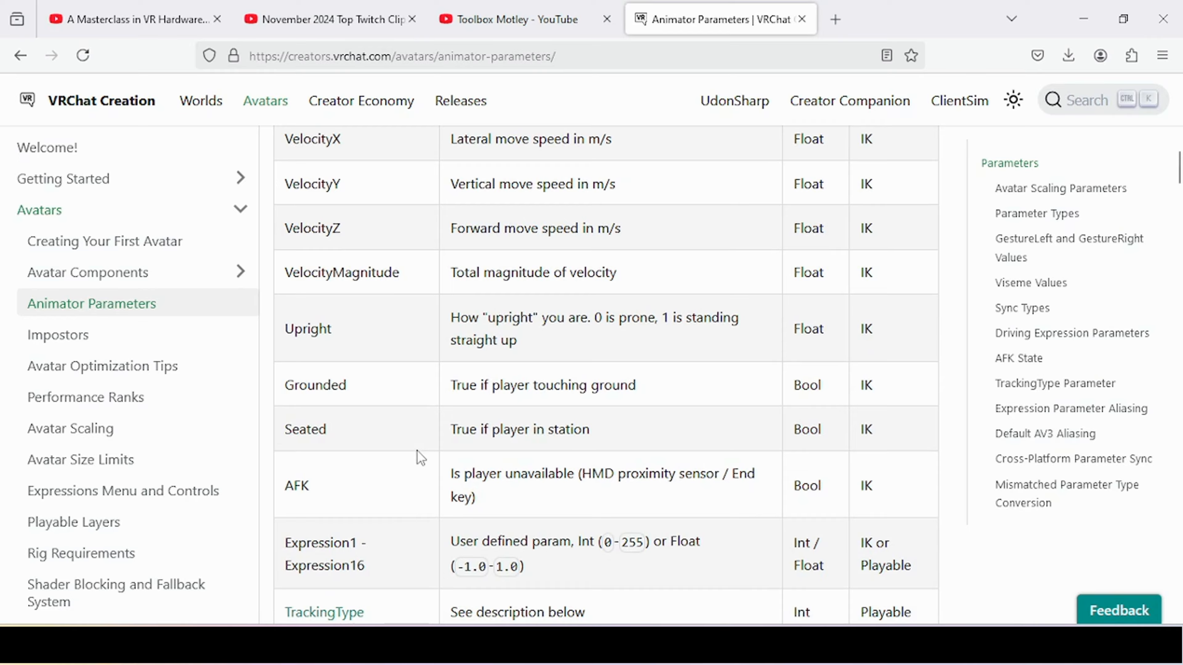
scroll(418, 451, down, 6)
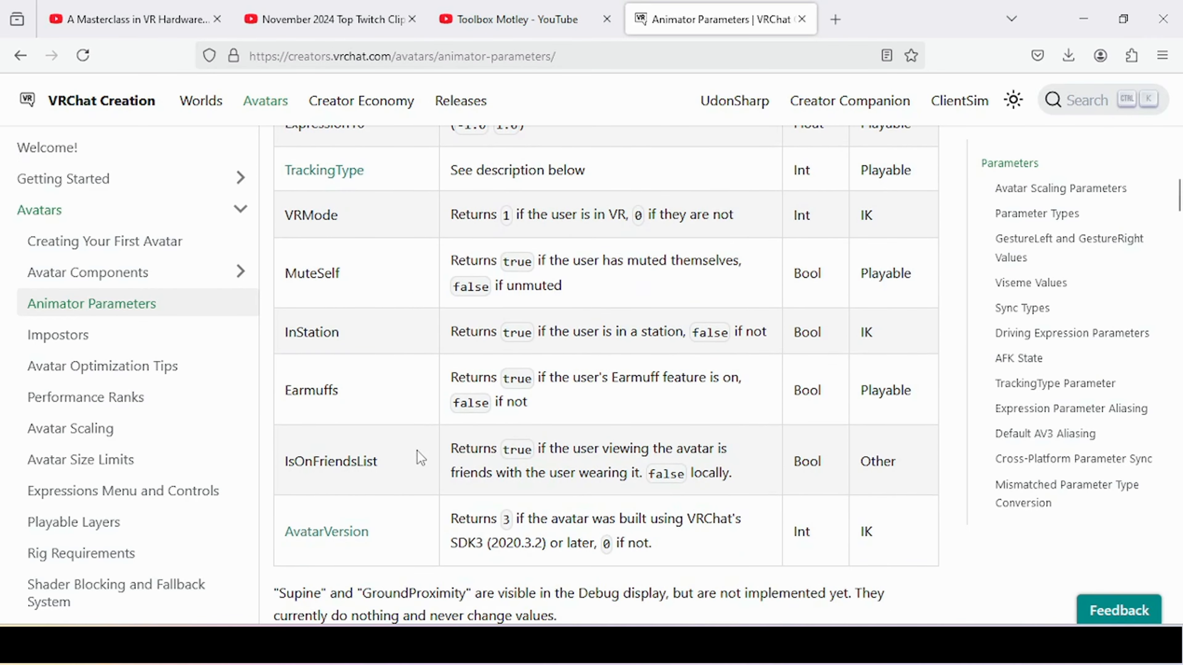
scroll(418, 451, up, 6)
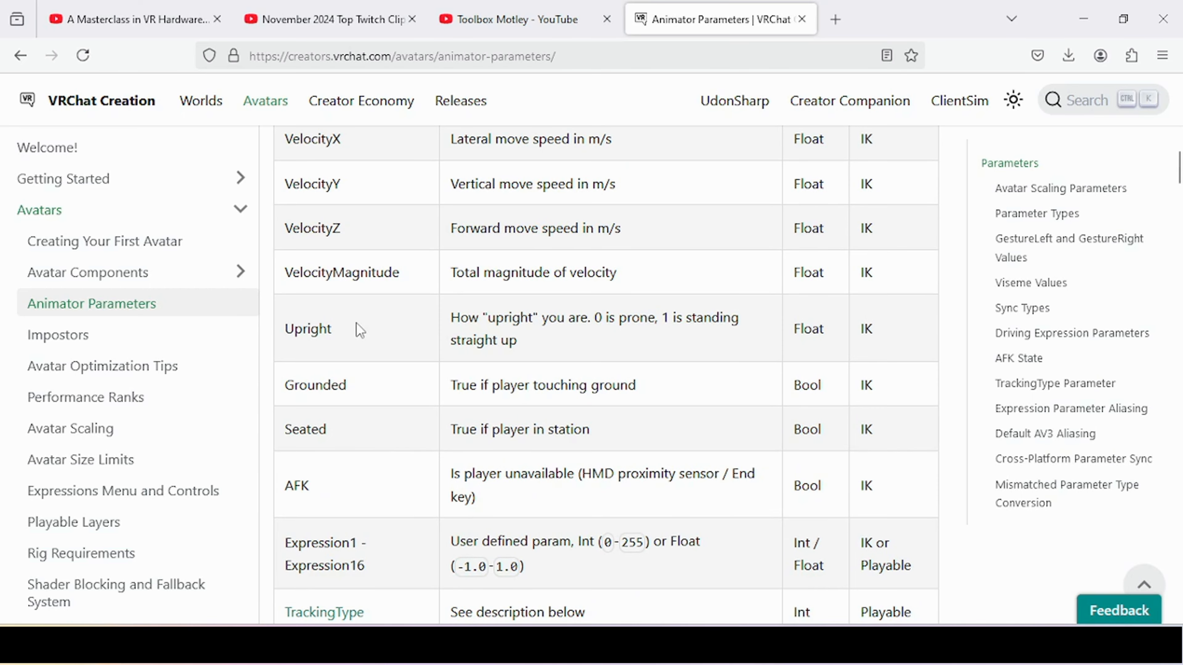
scroll(354, 331, up, 2)
double_click(331, 315)
double_click(323, 272)
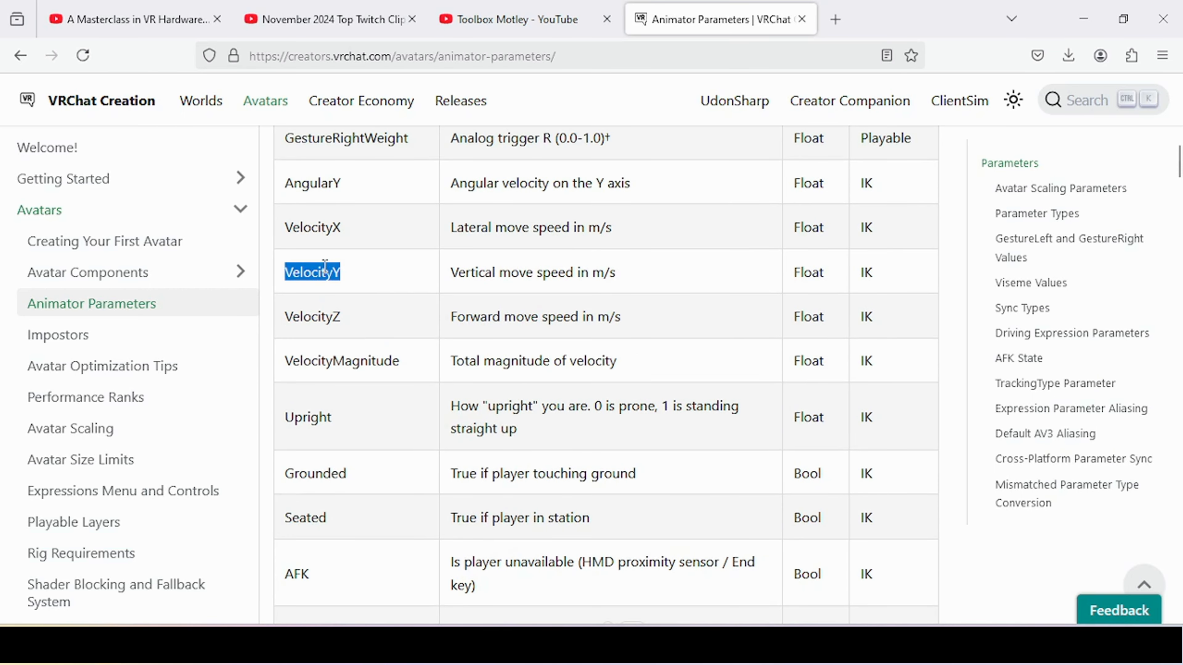
scroll(392, 342, up, 4)
scroll(418, 415, up, 2)
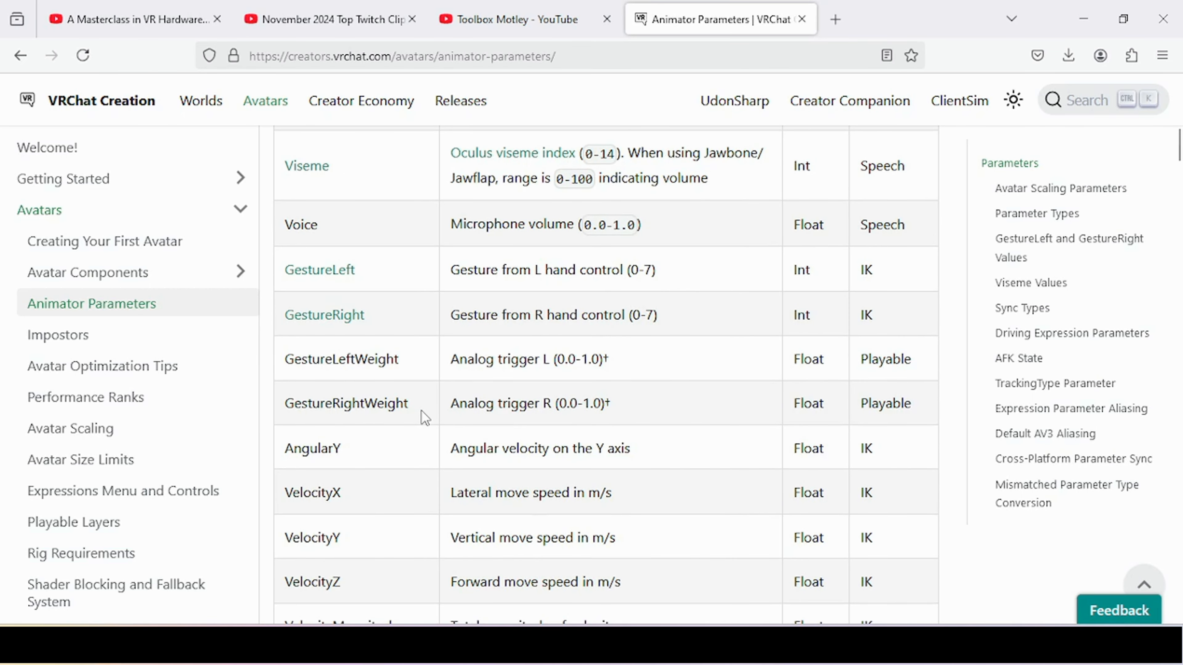
scroll(431, 391, up, 4)
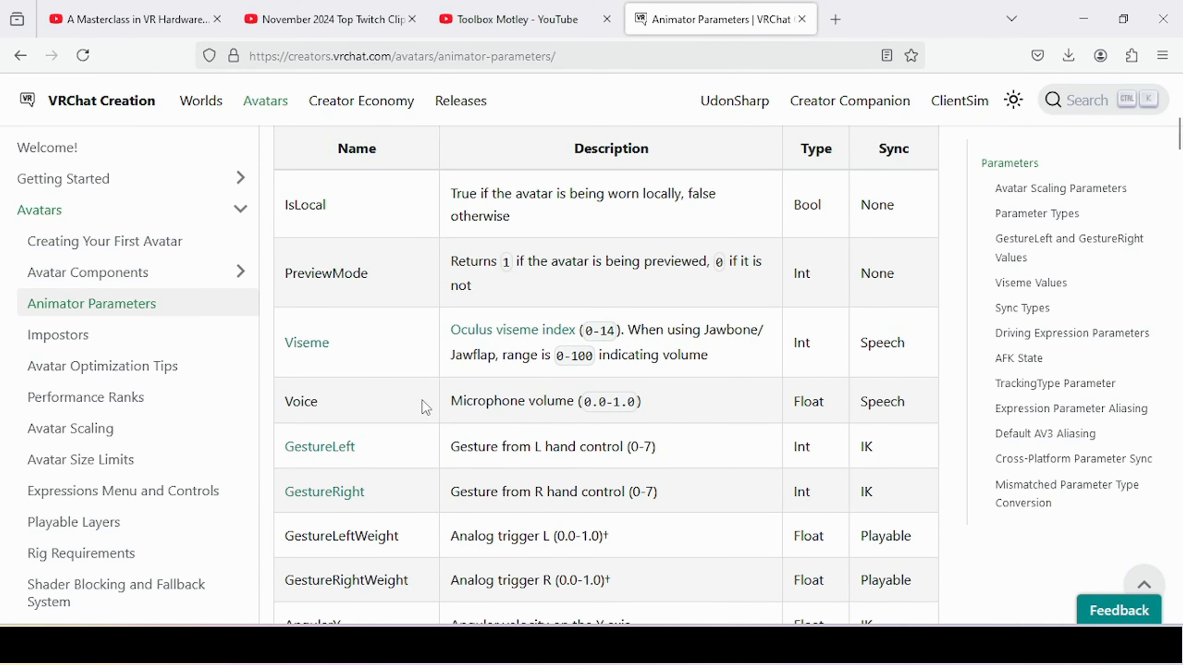
- Switch to Unity and inspect the Dashing animation clip and the Dash collider around the avatar
click(221, 646)
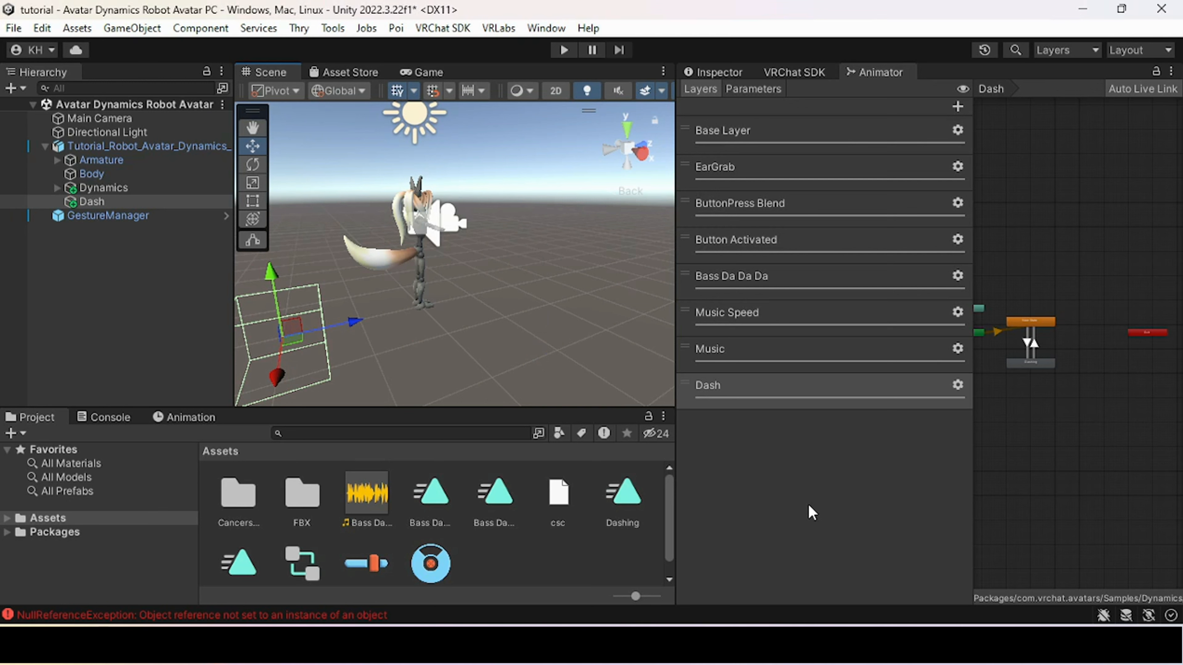
click(641, 502)
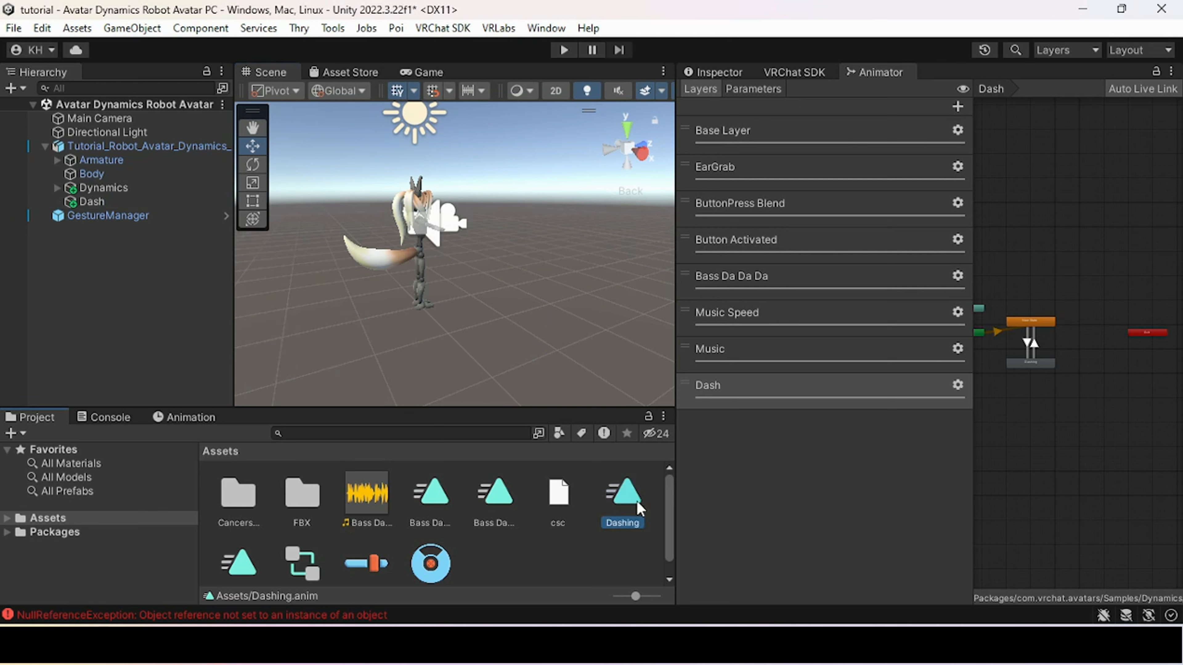
click(707, 75)
click(881, 73)
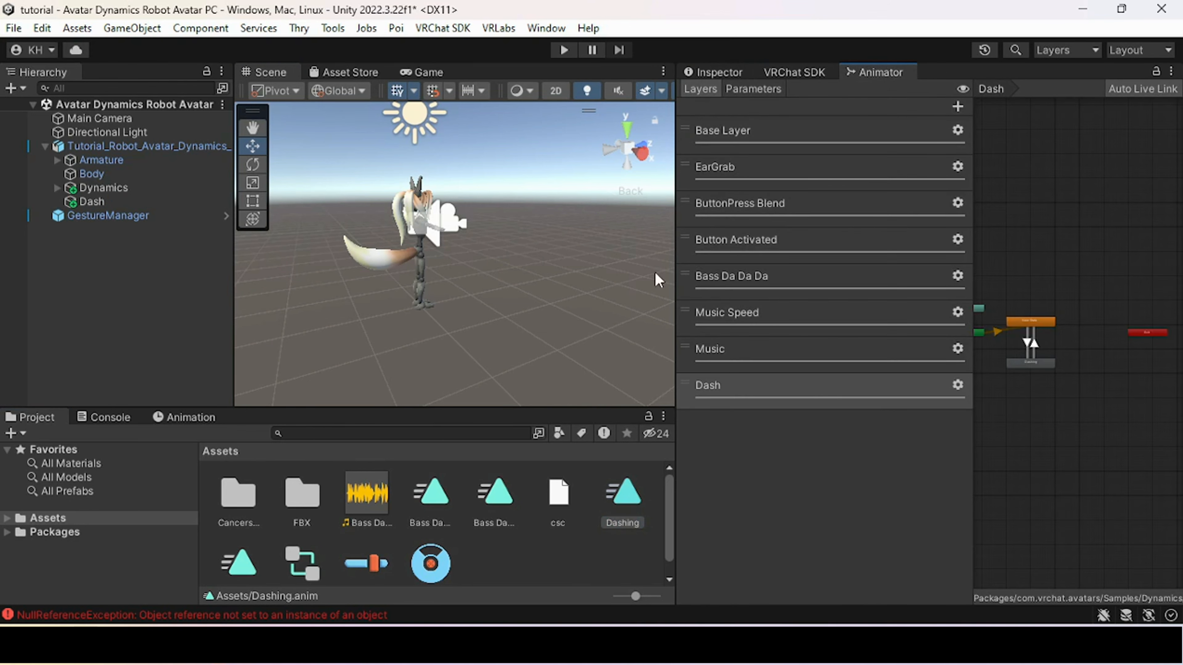
click(141, 204)
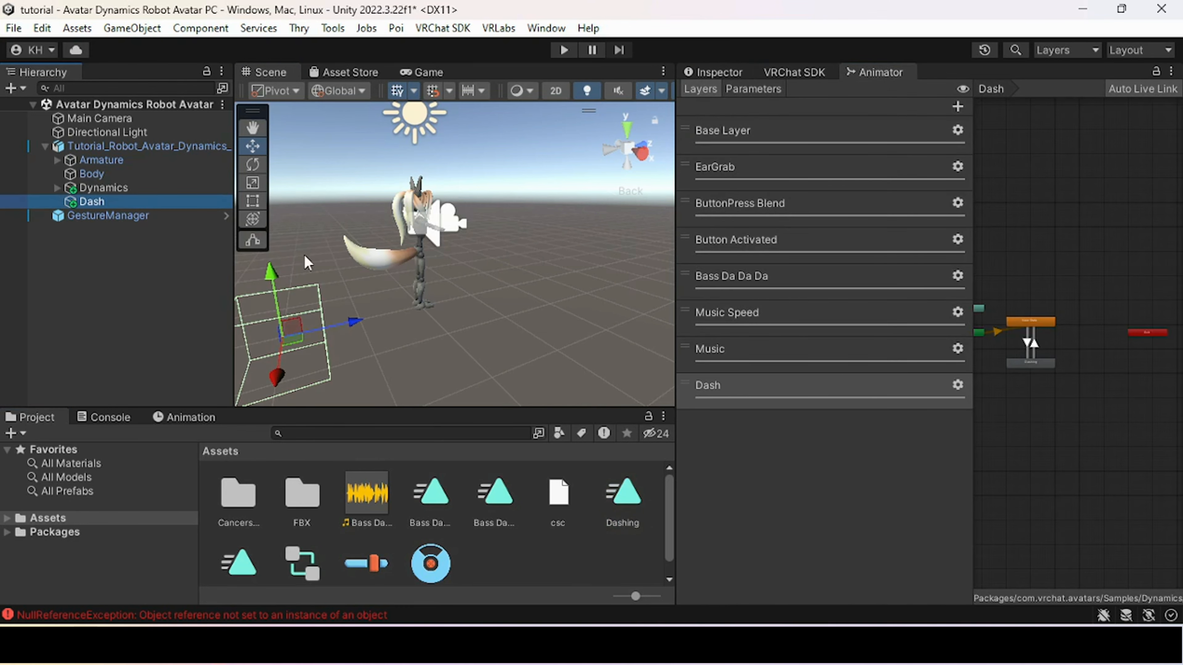
alt+drag(308, 263, 463, 303)
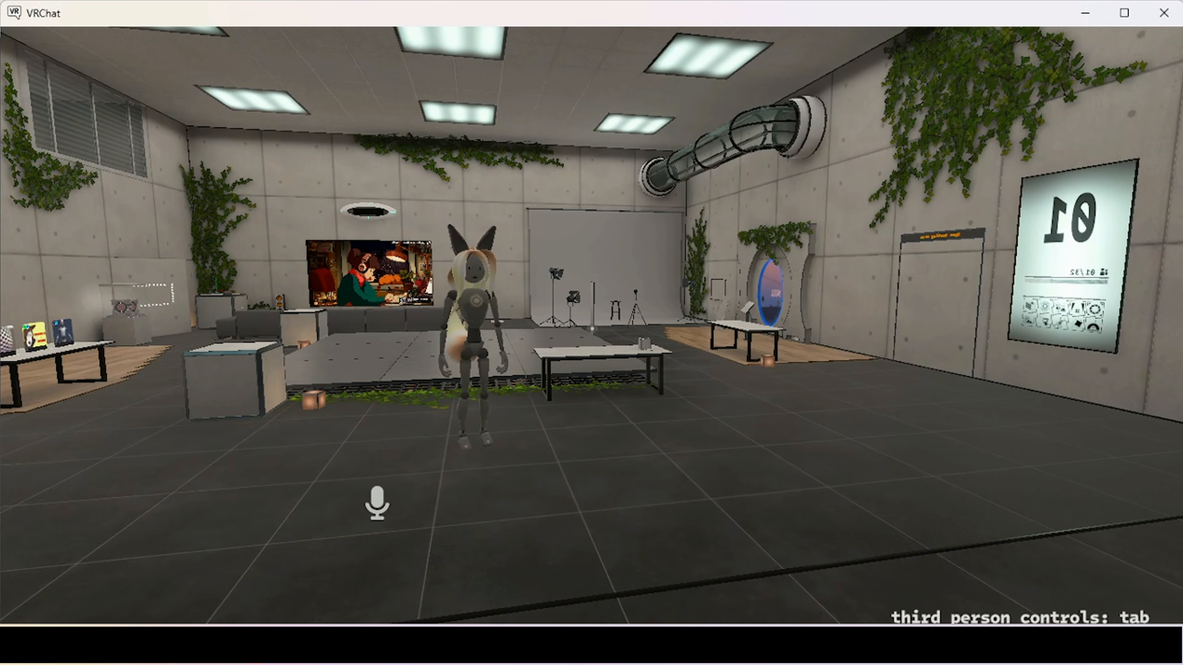
- Switch from VRChat to Unity and review the Dashing state's settings, its position keyframes and the Dash object's components
key(super)
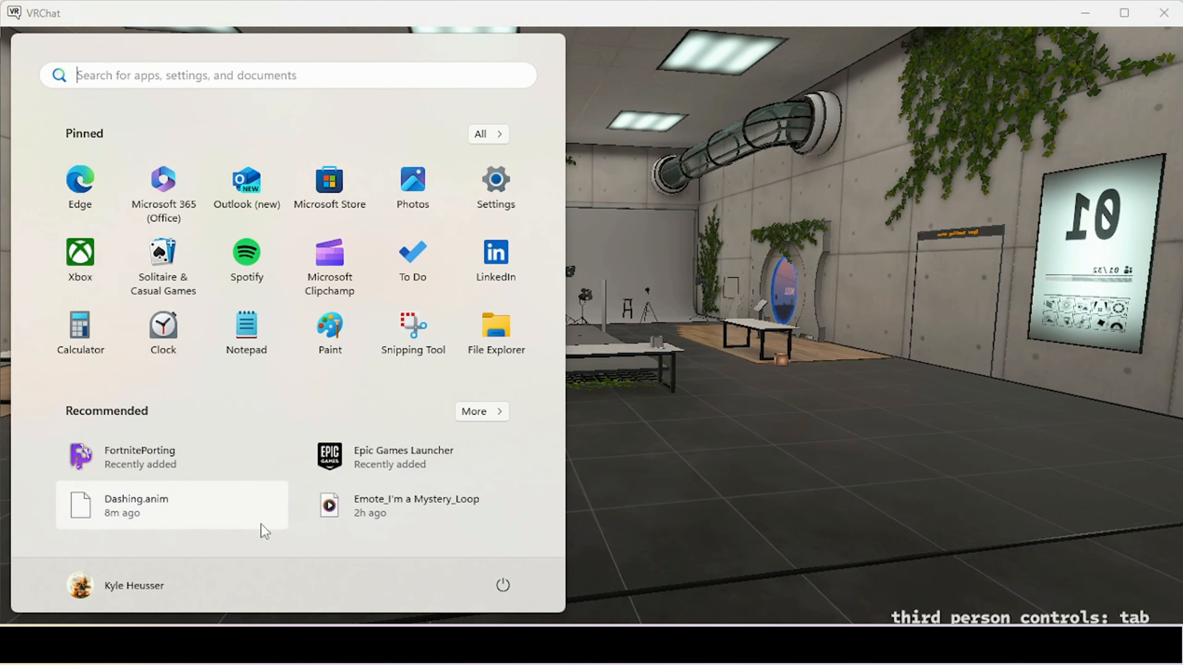
click(213, 645)
click(867, 72)
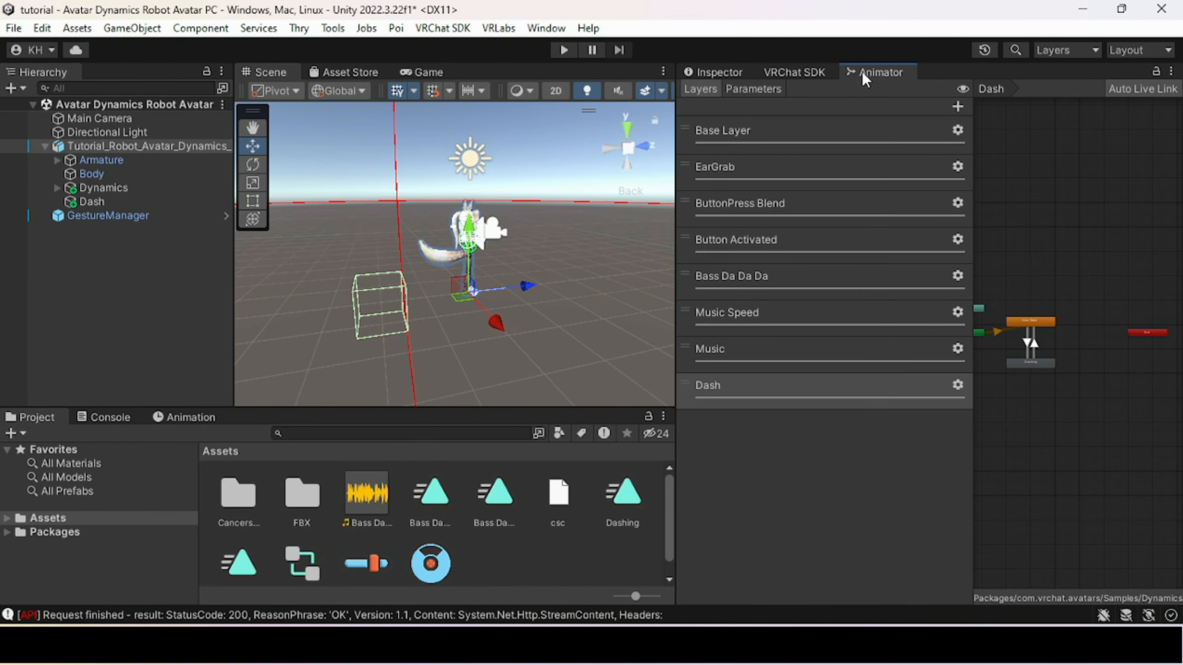
click(1027, 365)
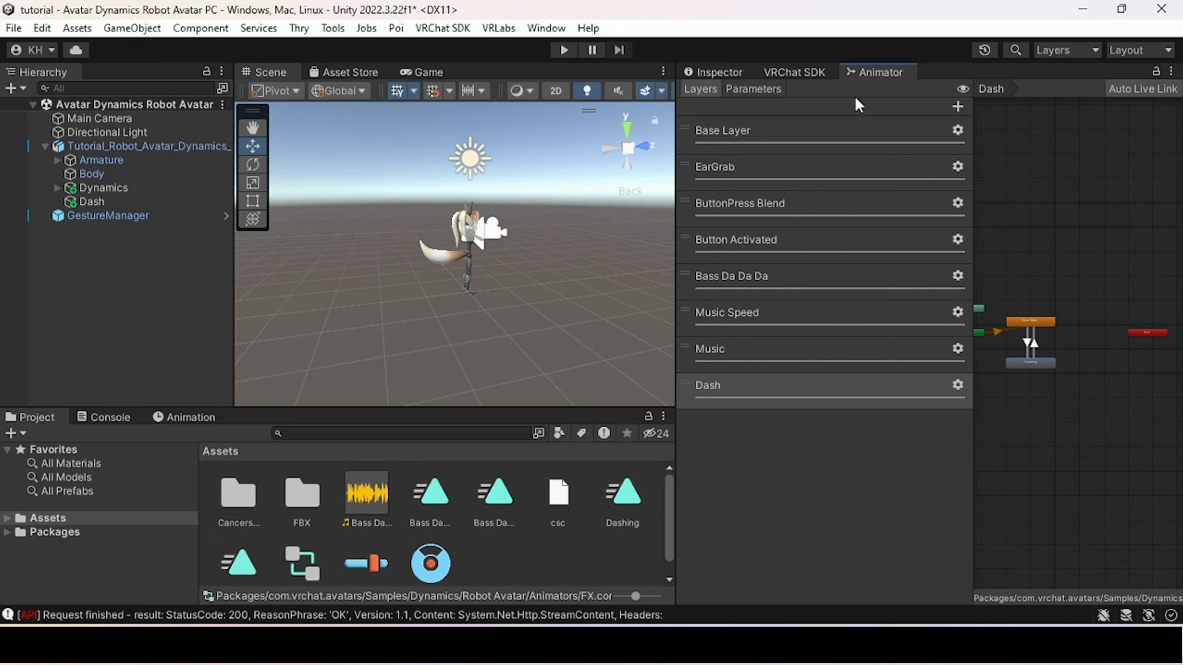
click(749, 73)
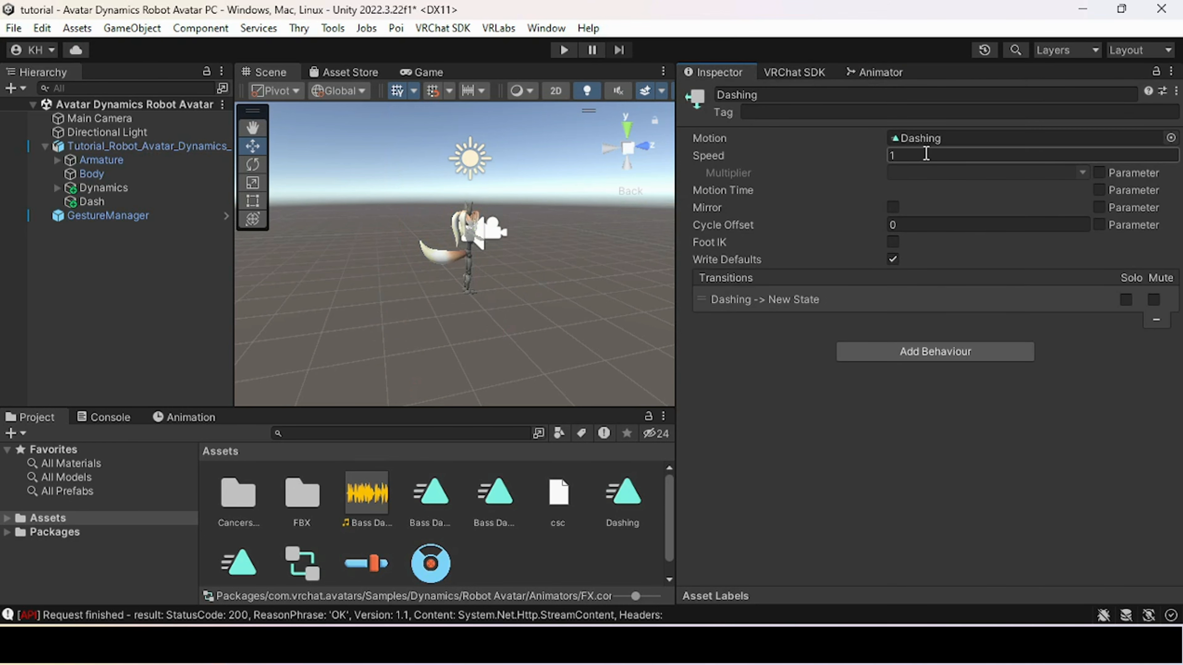
click(176, 417)
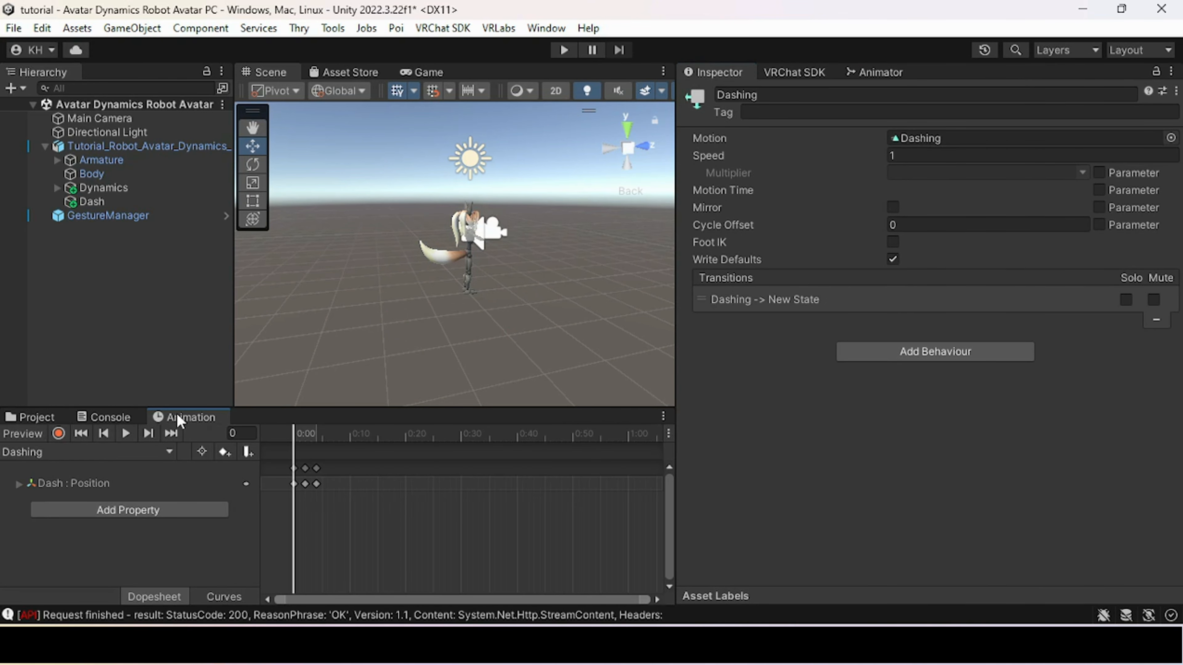
click(93, 200)
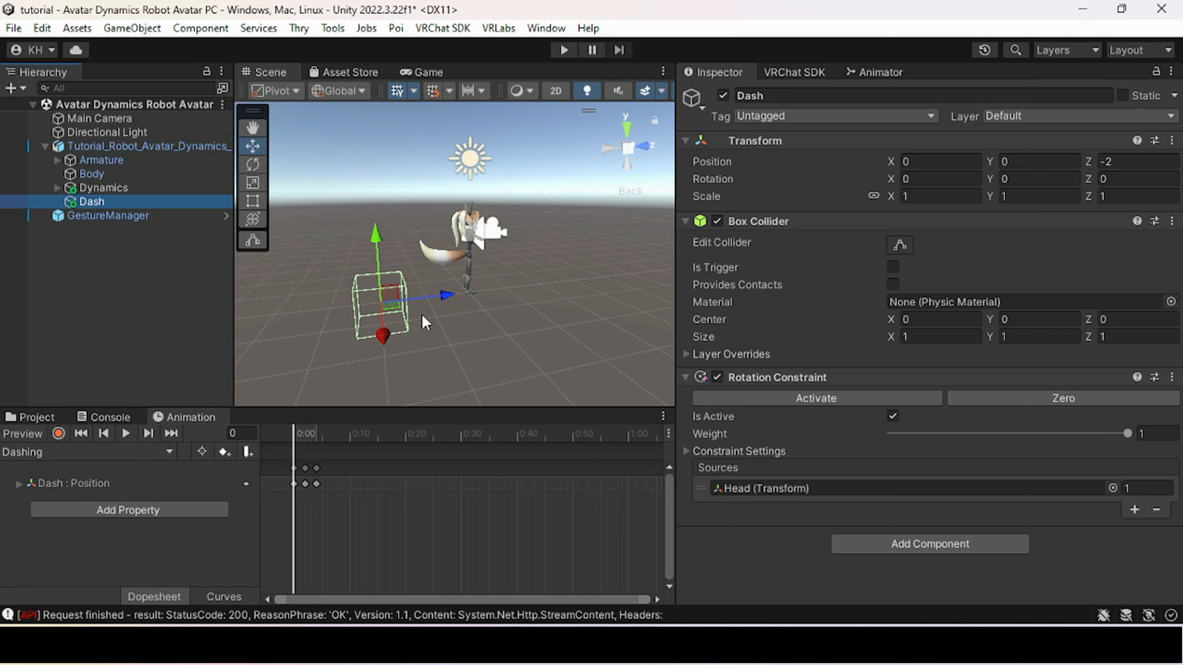
- Switch to Firefox to view the Toolbox Motley YouTube channel and the VRChat Animator Parameters page, and return to Unity
click(159, 646)
click(511, 4)
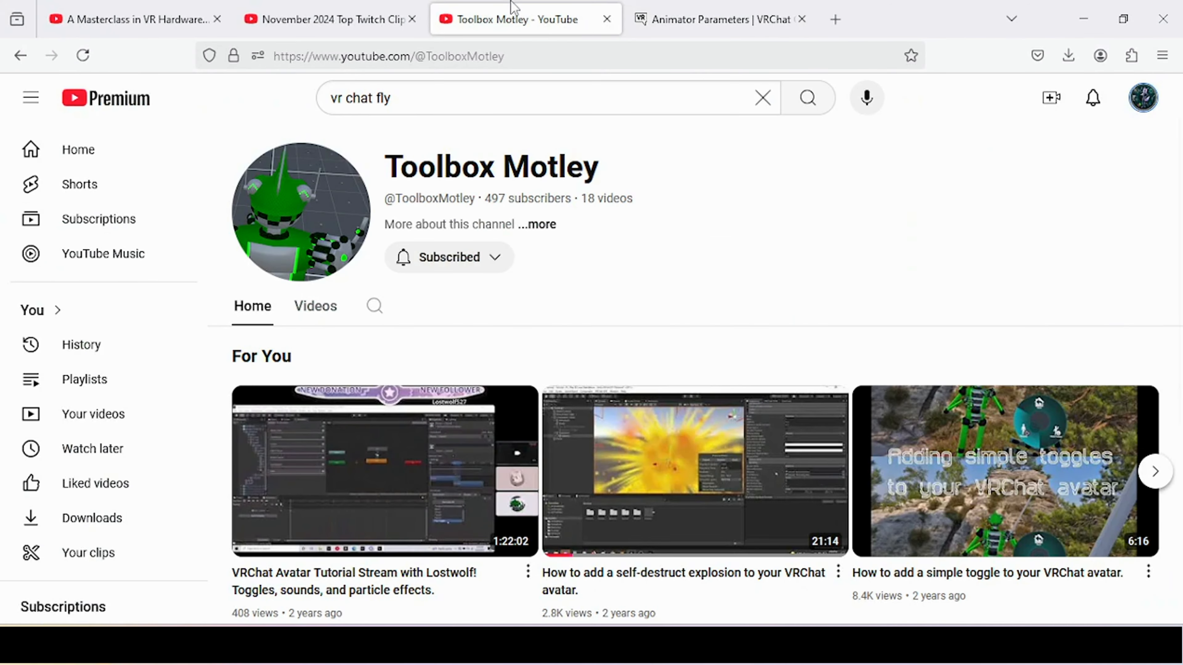
click(657, 28)
click(382, 646)
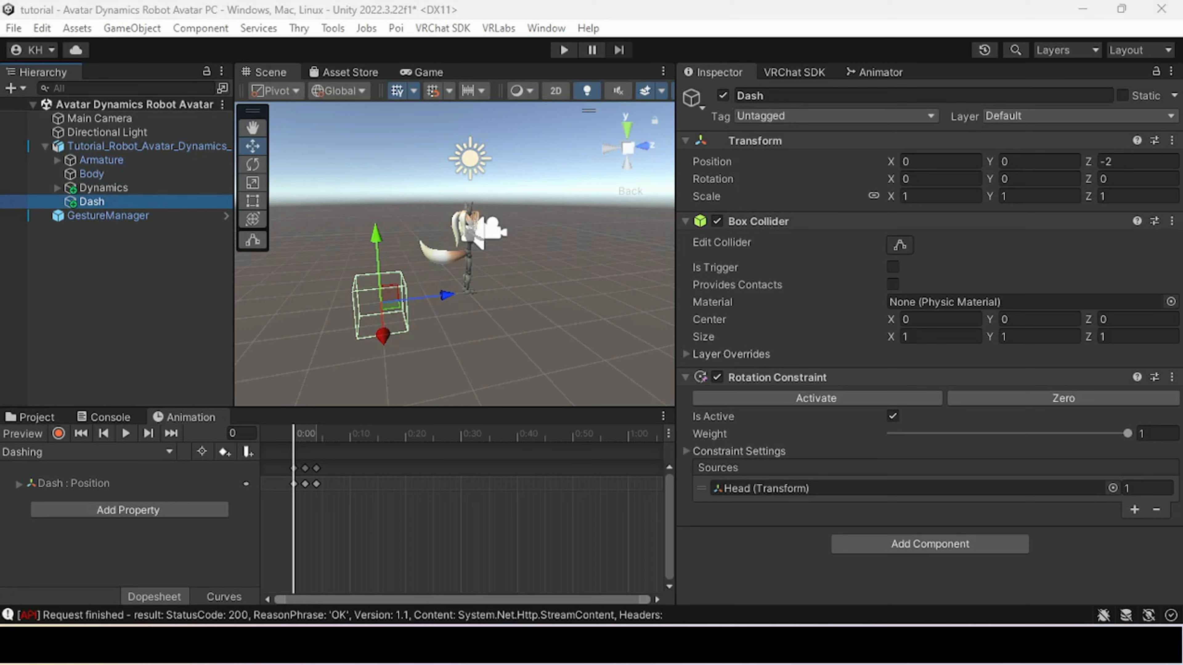